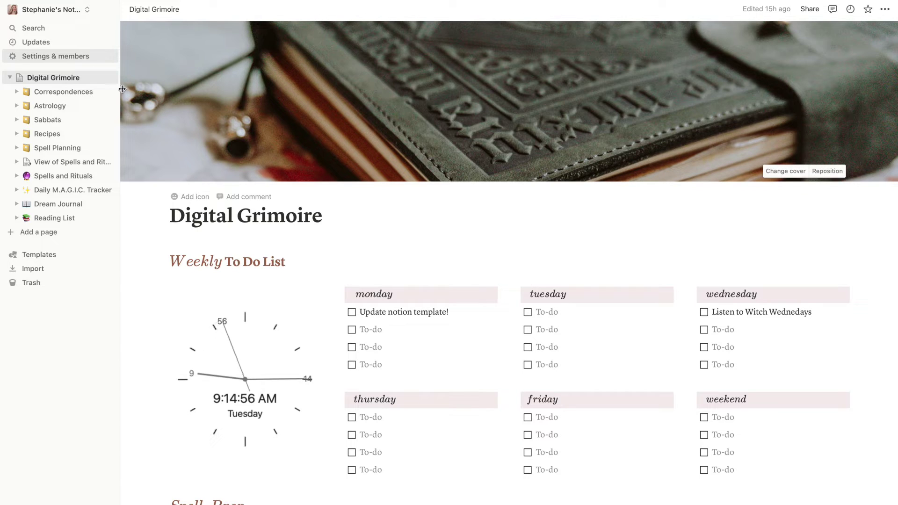
- Set the workspace appearance to Dark in the personal notification settings and close the settings
{"action": "left_click", "coordinate": [31, 61]}
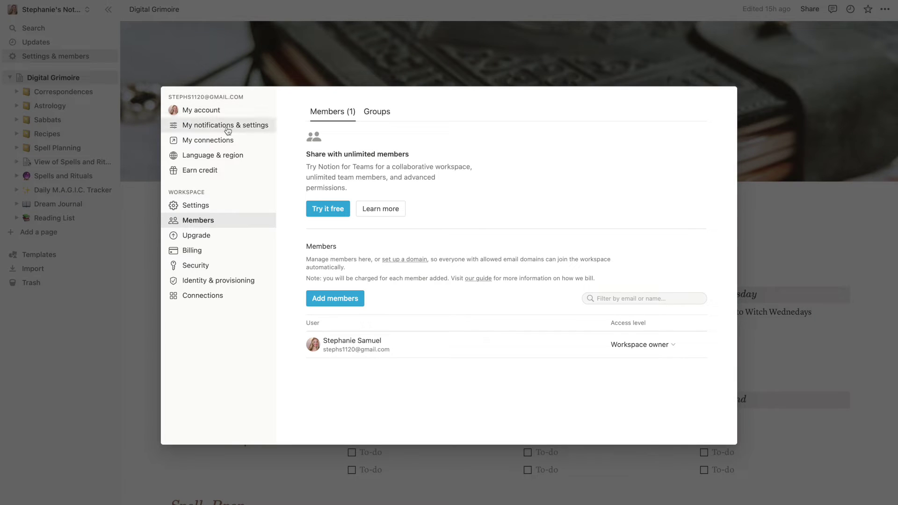
{"action": "left_click", "coordinate": [249, 132]}
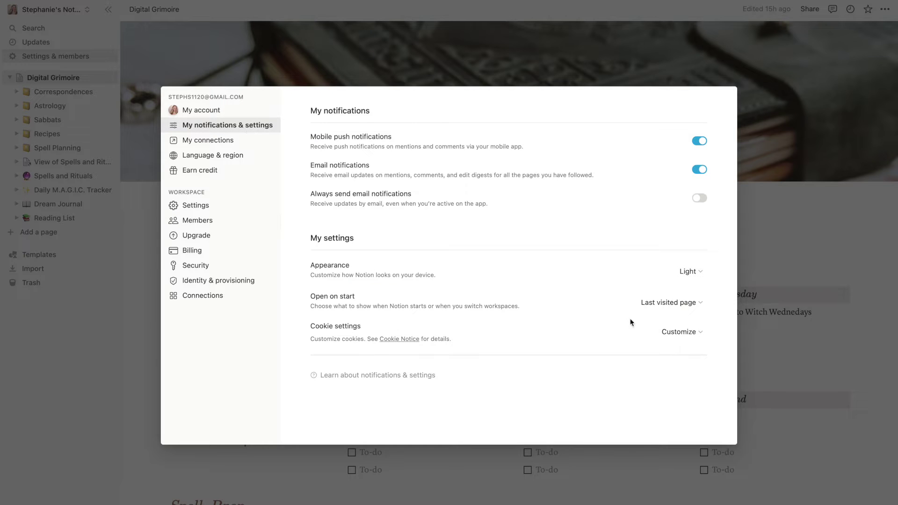
{"action": "left_click", "coordinate": [696, 278]}
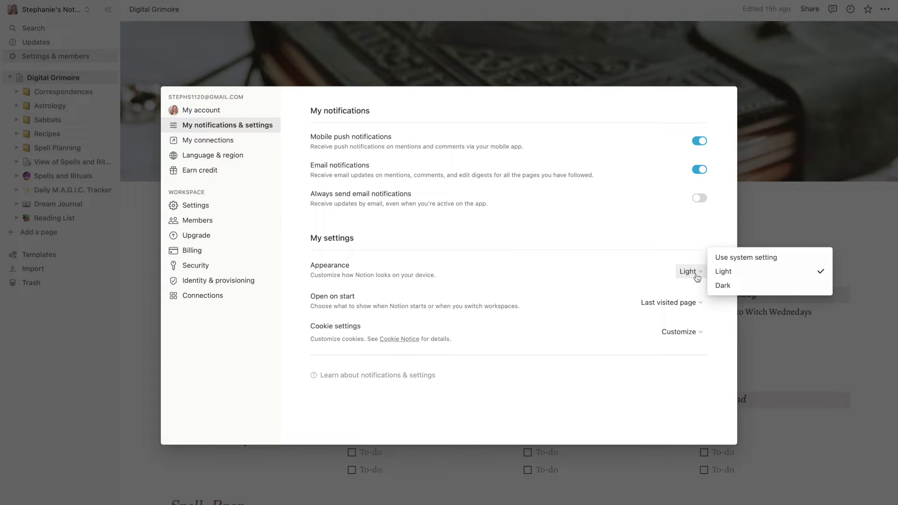
{"action": "left_click", "coordinate": [728, 286]}
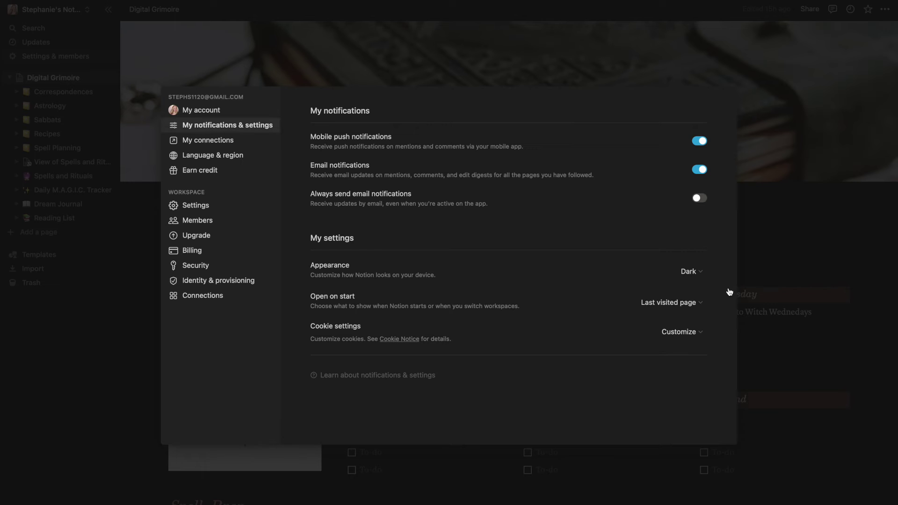
{"action": "left_click", "coordinate": [758, 256]}
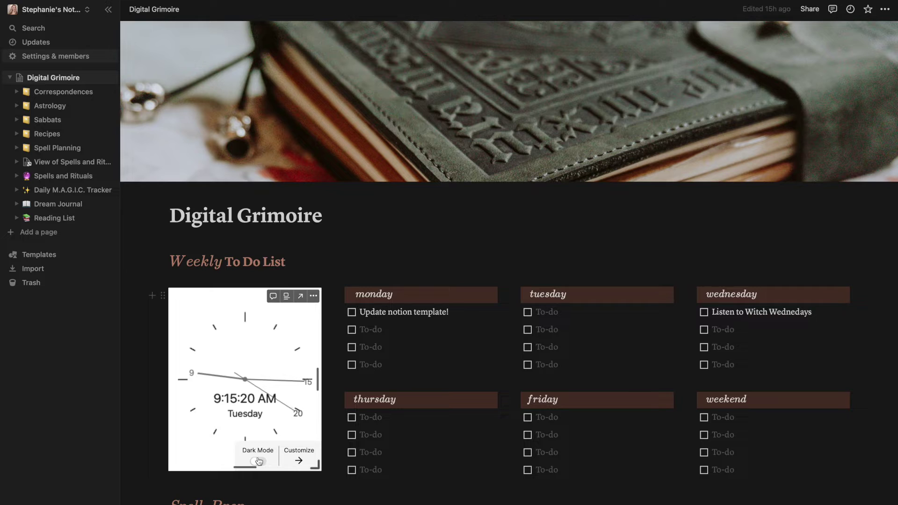
- Switch the clock widget on the Digital Grimoire page to dark mode and collapse the sidebar
{"action": "left_click", "coordinate": [259, 460]}
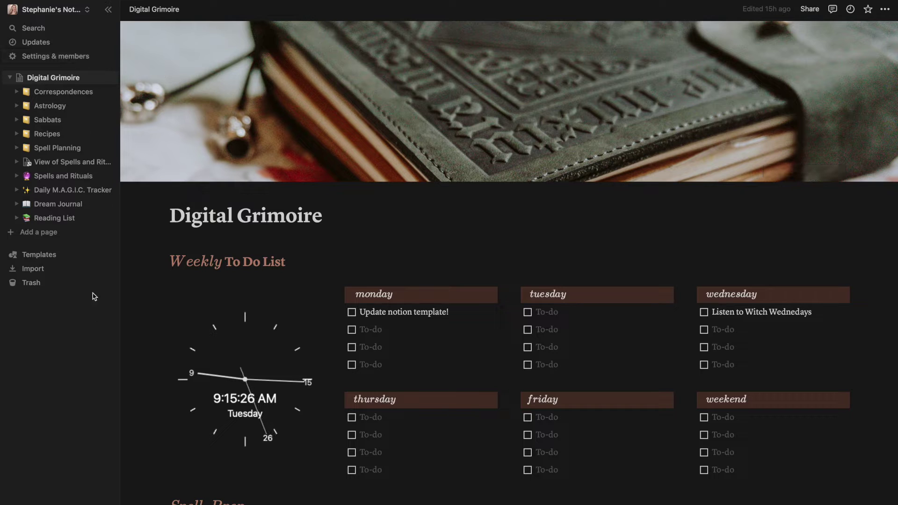
{"action": "left_click", "coordinate": [109, 10]}
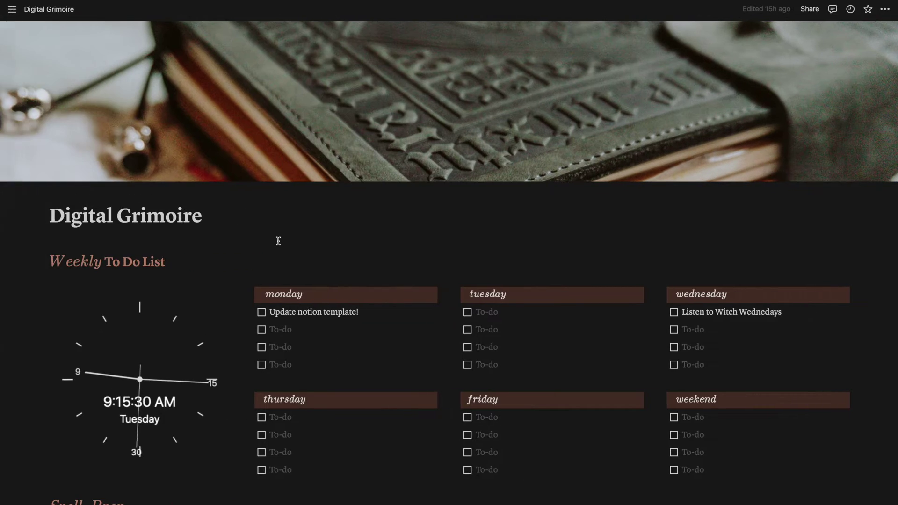
{"action": "scroll", "coordinate": [548, 238], "scroll_direction": "down", "scroll_amount": 3}
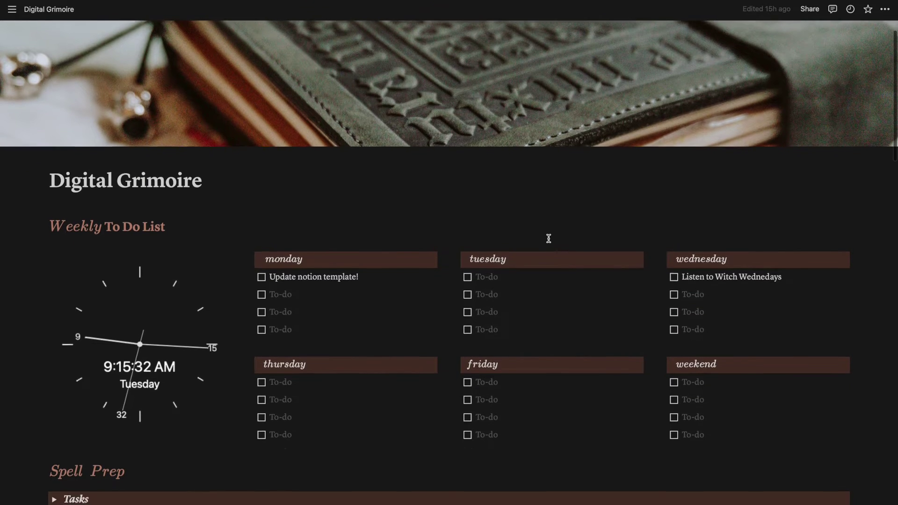
{"action": "scroll", "coordinate": [549, 238], "scroll_direction": "up", "scroll_amount": 5}
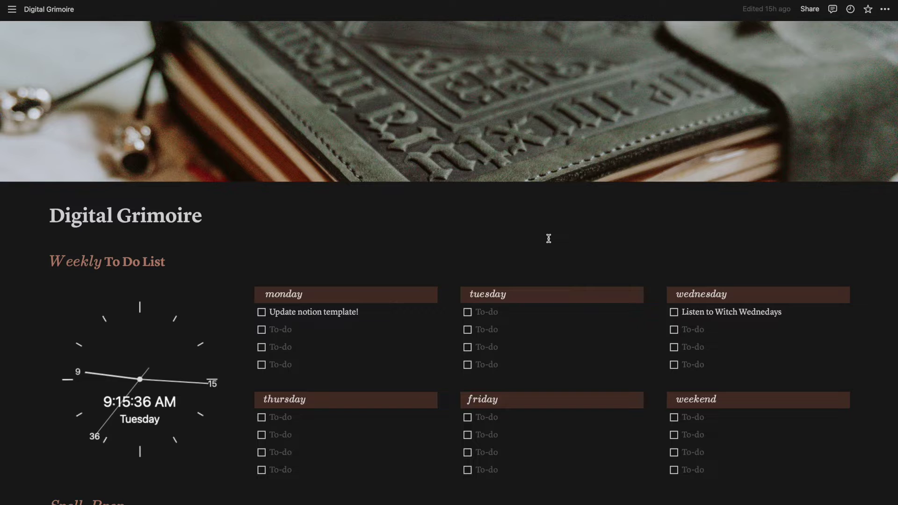
{"action": "scroll", "coordinate": [548, 238], "scroll_direction": "down", "scroll_amount": 3}
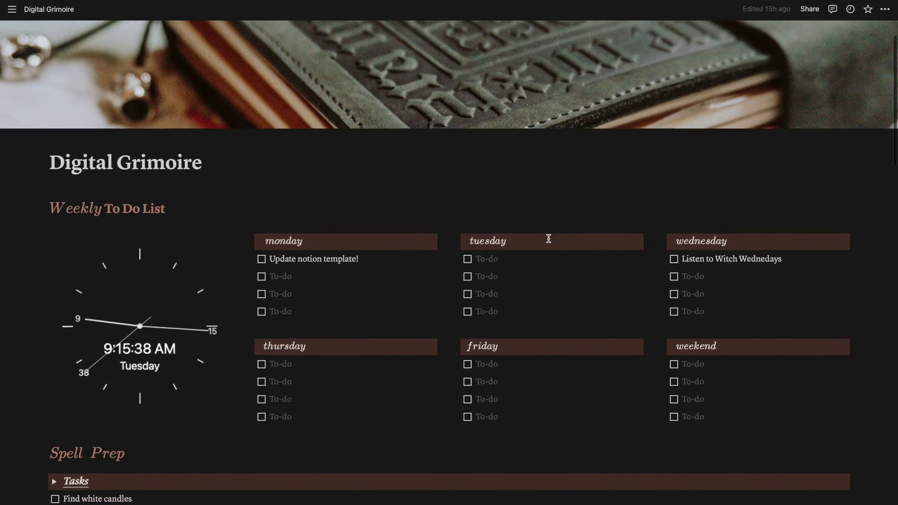
{"action": "scroll", "coordinate": [549, 238], "scroll_direction": "up", "scroll_amount": 1}
{"action": "scroll", "coordinate": [548, 238], "scroll_direction": "up", "scroll_amount": 2}
- Look through the gallery images for the page cover and view the option for uploading an own image
{"action": "mouse_move", "coordinate": [786, 179]}
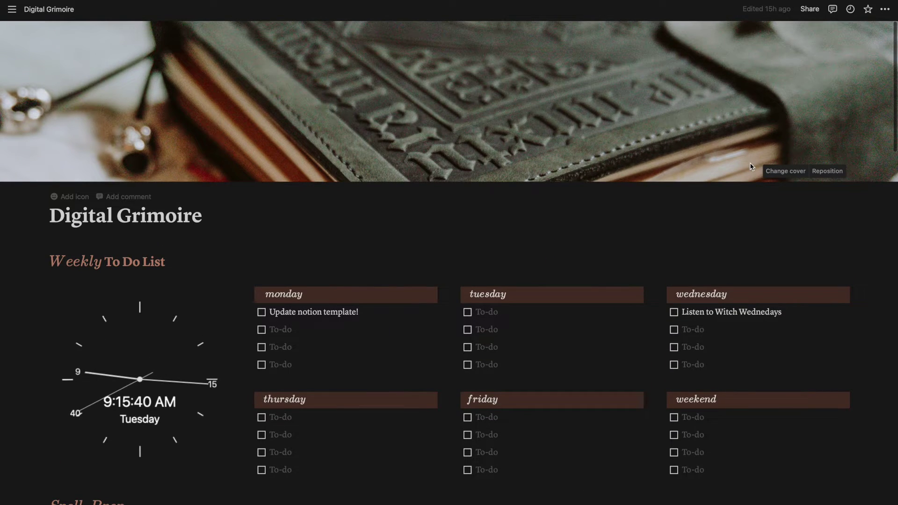
{"action": "left_click", "coordinate": [785, 171]}
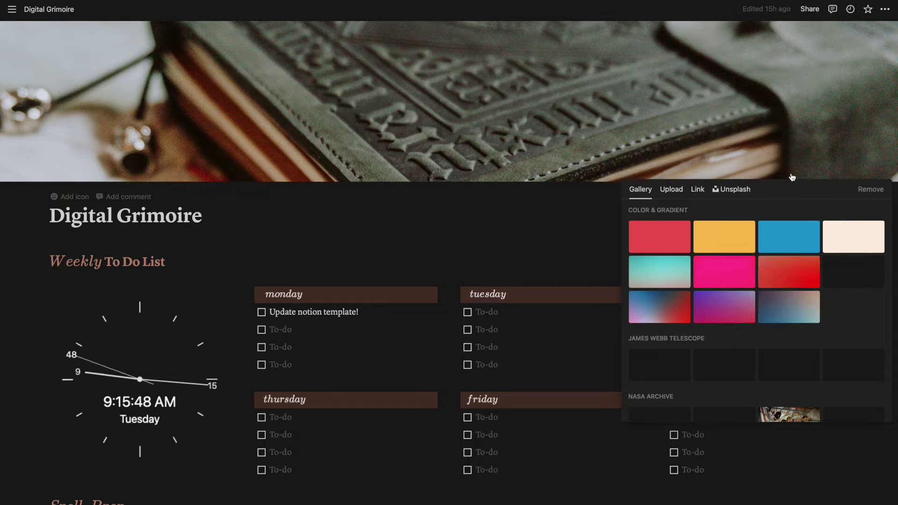
{"action": "scroll", "coordinate": [702, 332], "scroll_direction": "down", "scroll_amount": 3}
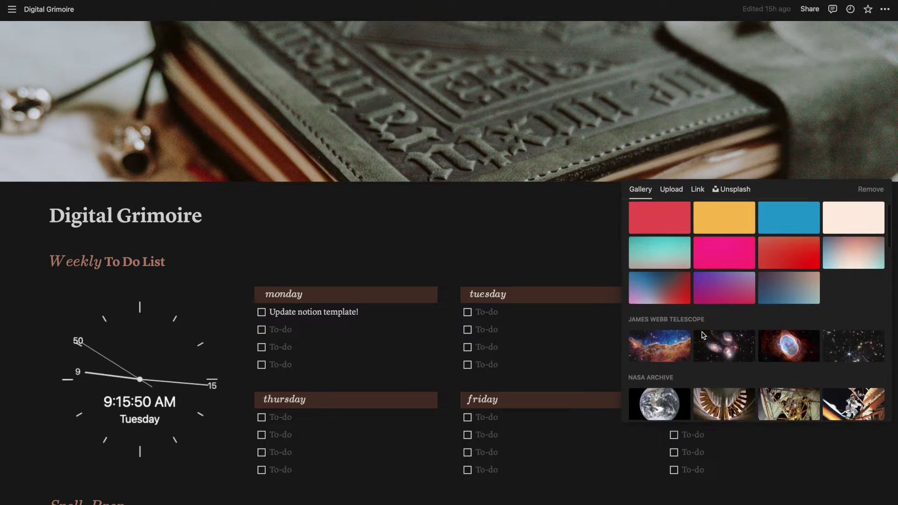
{"action": "scroll", "coordinate": [701, 333], "scroll_direction": "up", "scroll_amount": 3}
{"action": "left_click", "coordinate": [671, 190]}
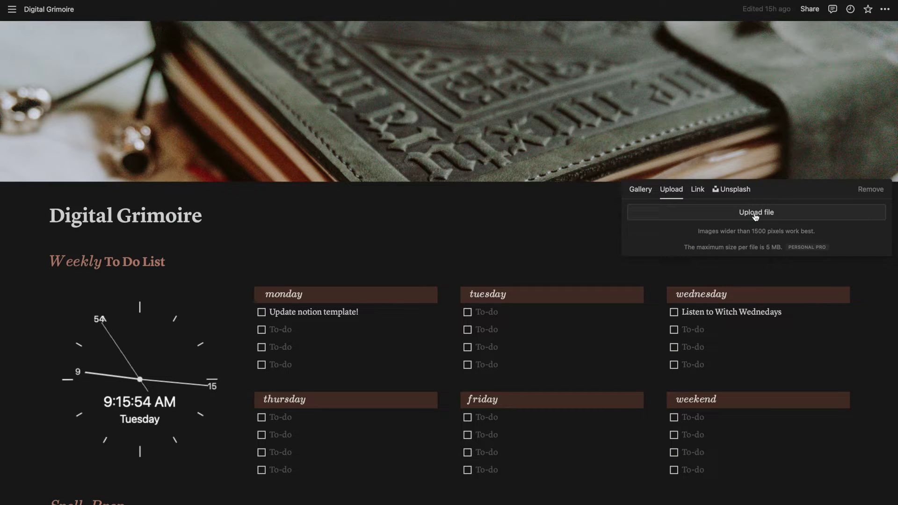
- Search Unsplash for "witch" cover images, look through the results and leave the cover selection without choosing one
{"action": "left_click", "coordinate": [724, 196]}
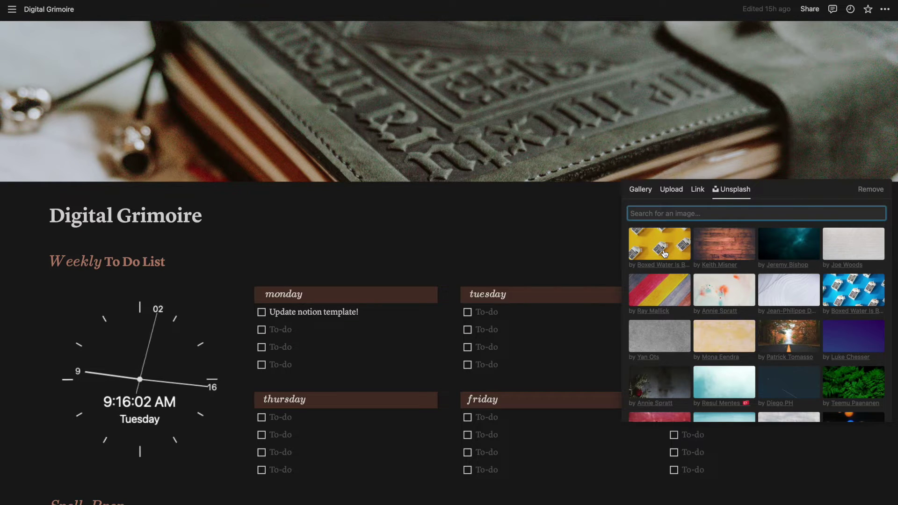
{"action": "type", "text": "witch"}
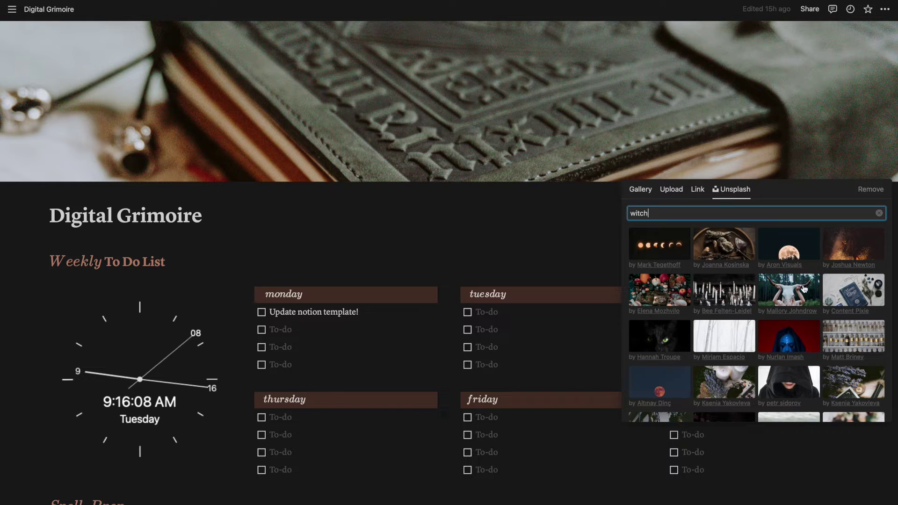
{"action": "scroll", "coordinate": [739, 374], "scroll_direction": "down", "scroll_amount": 4}
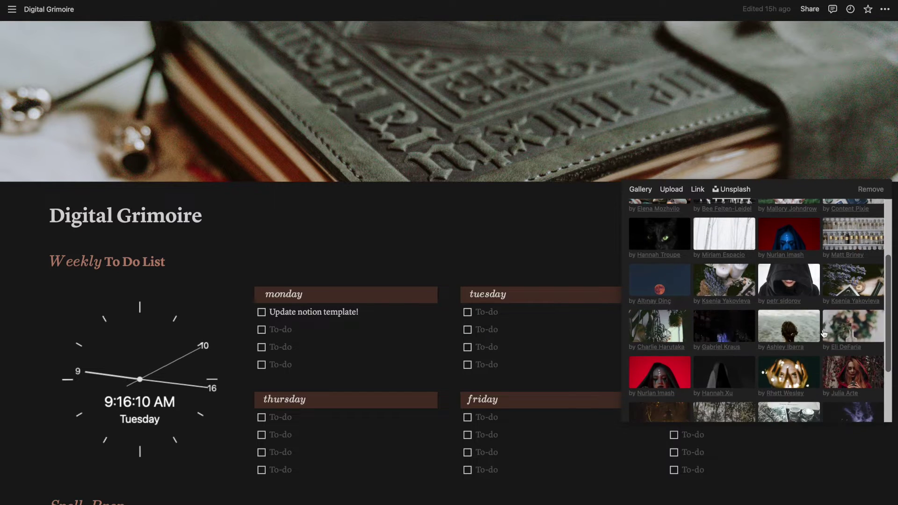
{"action": "scroll", "coordinate": [739, 373], "scroll_direction": "down", "scroll_amount": 3}
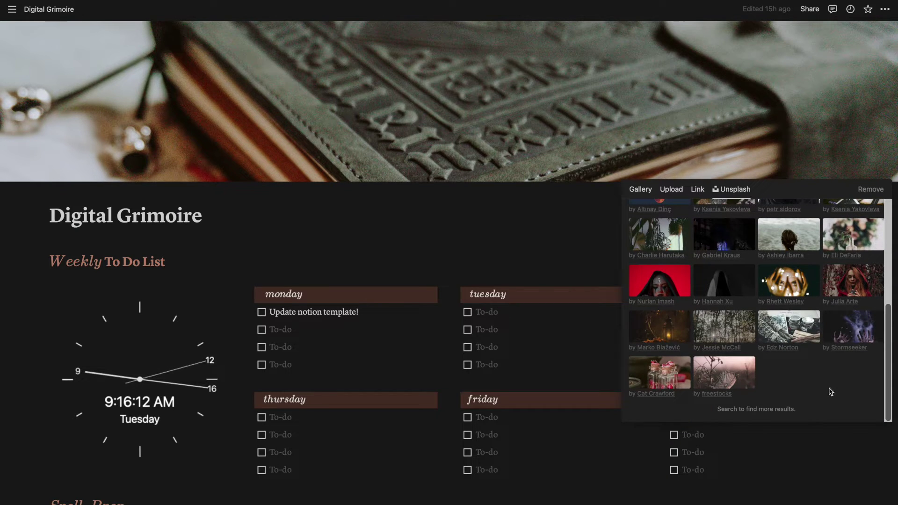
{"action": "left_click", "coordinate": [584, 221]}
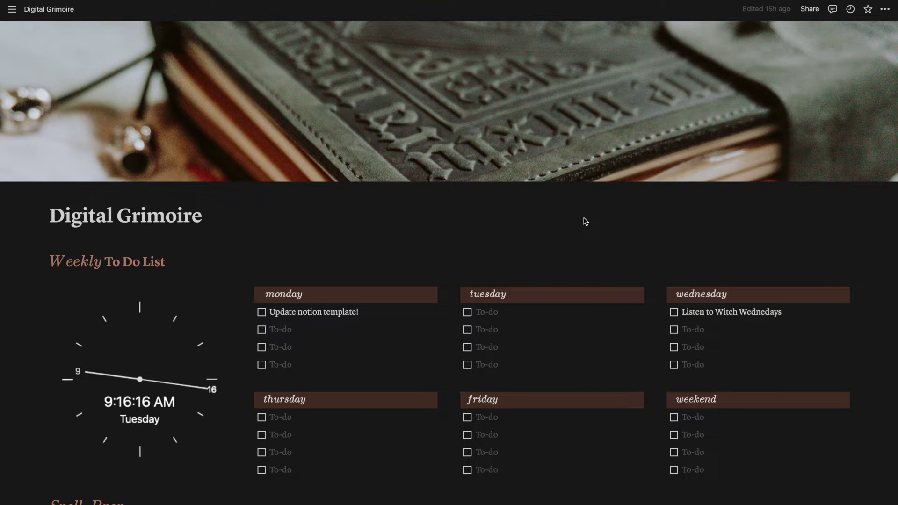
- Review the Digital Grimoire page from the weekly to-do list and spell prep down to the Spells and Rituals calendar
{"action": "scroll", "coordinate": [585, 221], "scroll_direction": "down", "scroll_amount": 2}
{"action": "scroll", "coordinate": [584, 221], "scroll_direction": "down", "scroll_amount": 2}
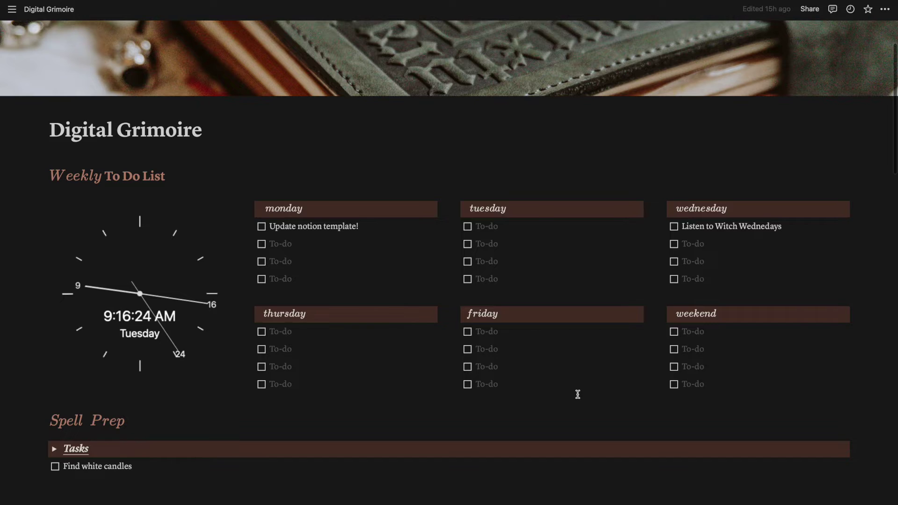
{"action": "scroll", "coordinate": [578, 394], "scroll_direction": "down", "scroll_amount": 2}
{"action": "scroll", "coordinate": [577, 395], "scroll_direction": "down", "scroll_amount": 3}
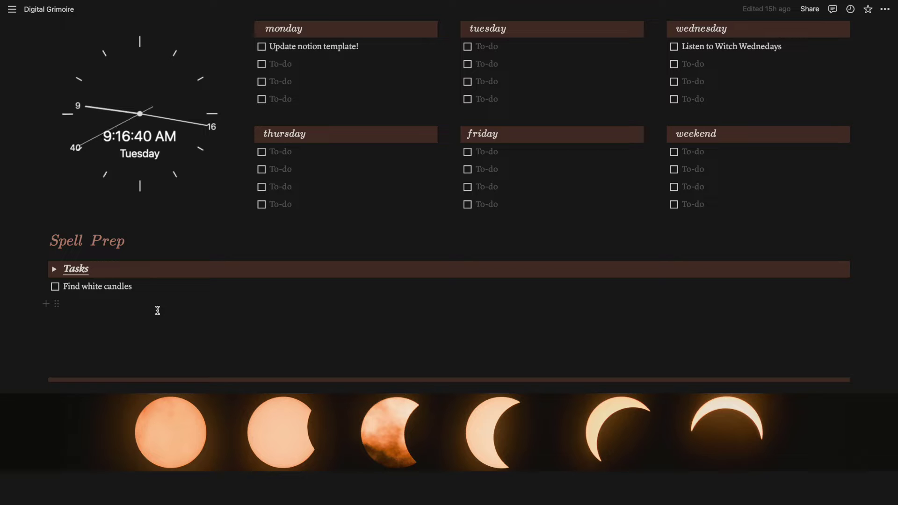
{"action": "scroll", "coordinate": [158, 310], "scroll_direction": "down", "scroll_amount": 3}
{"action": "scroll", "coordinate": [159, 314], "scroll_direction": "down", "scroll_amount": 6}
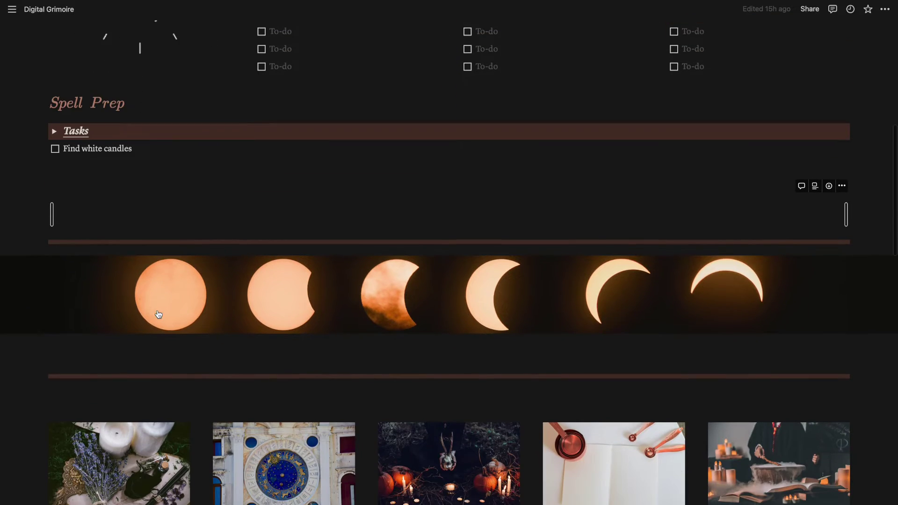
{"action": "scroll", "coordinate": [158, 314], "scroll_direction": "down", "scroll_amount": 5}
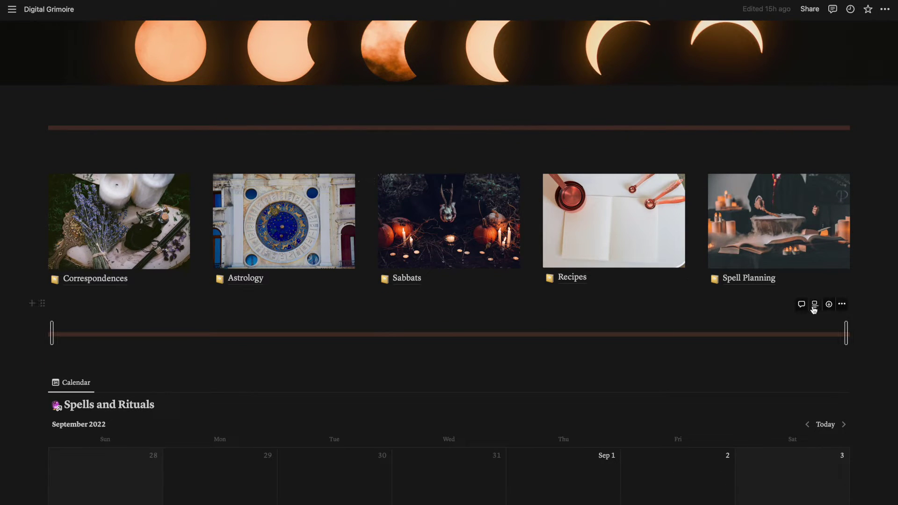
{"action": "scroll", "coordinate": [874, 330], "scroll_direction": "down", "scroll_amount": 7}
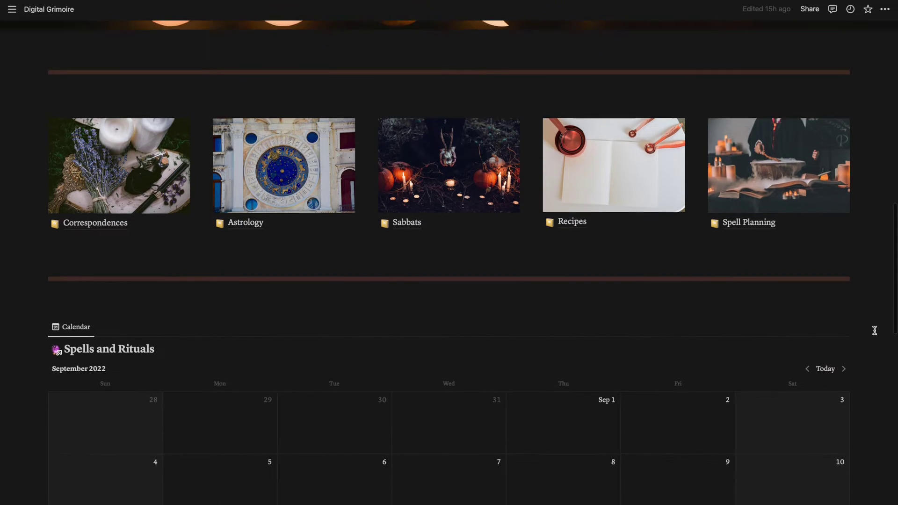
{"action": "scroll", "coordinate": [873, 327], "scroll_direction": "down", "scroll_amount": 2}
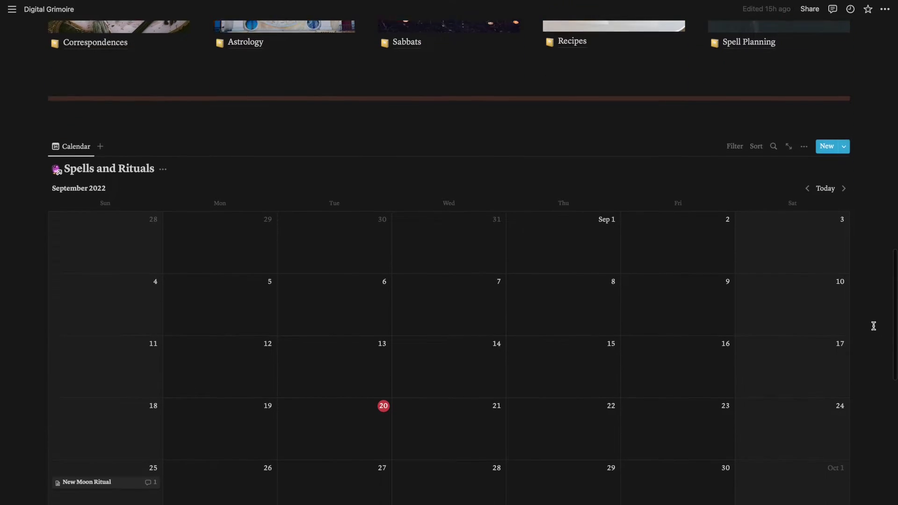
{"action": "scroll", "coordinate": [586, 504], "scroll_direction": "down", "scroll_amount": 1}
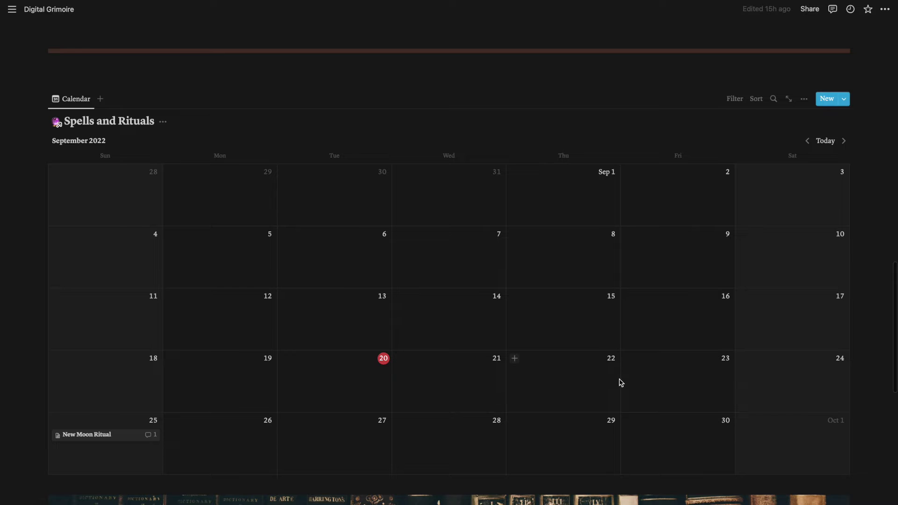
- Open the New Moon Ritual entry in the calendar and look through the options of its Category property
{"action": "left_click", "coordinate": [108, 440]}
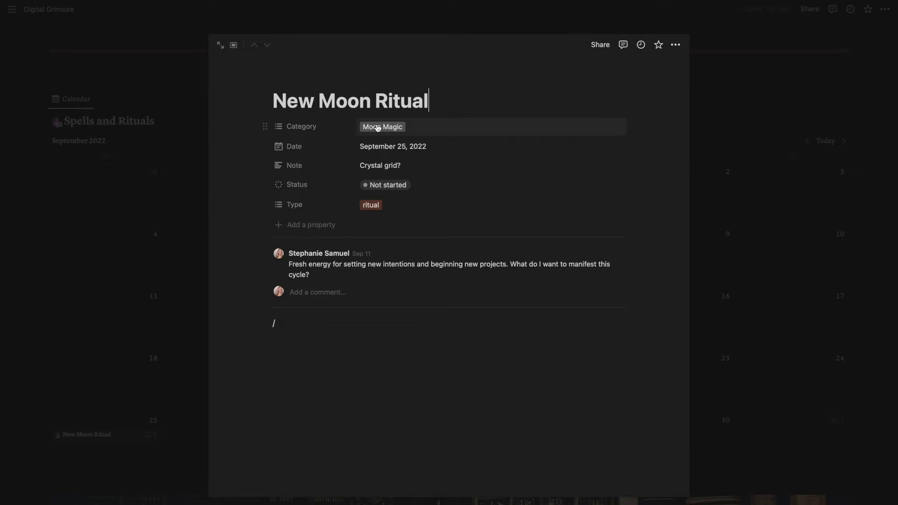
{"action": "left_click", "coordinate": [288, 132]}
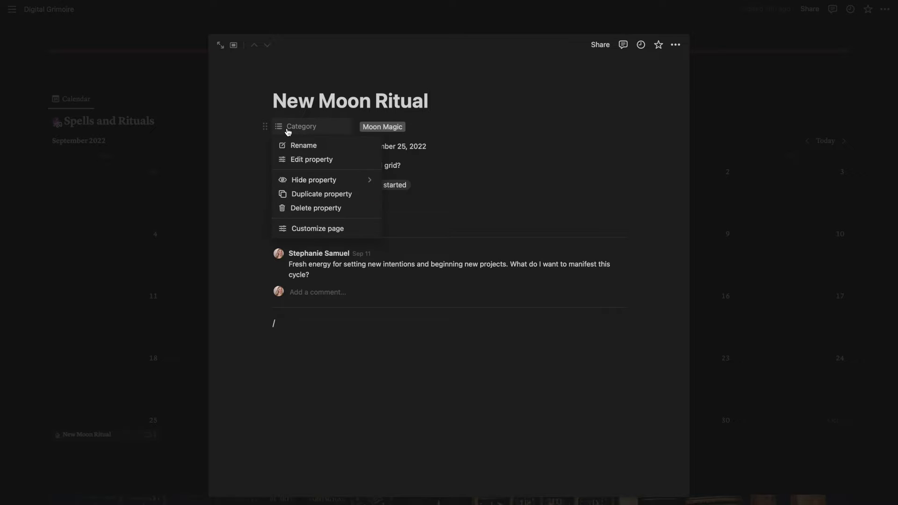
{"action": "left_click", "coordinate": [392, 131]}
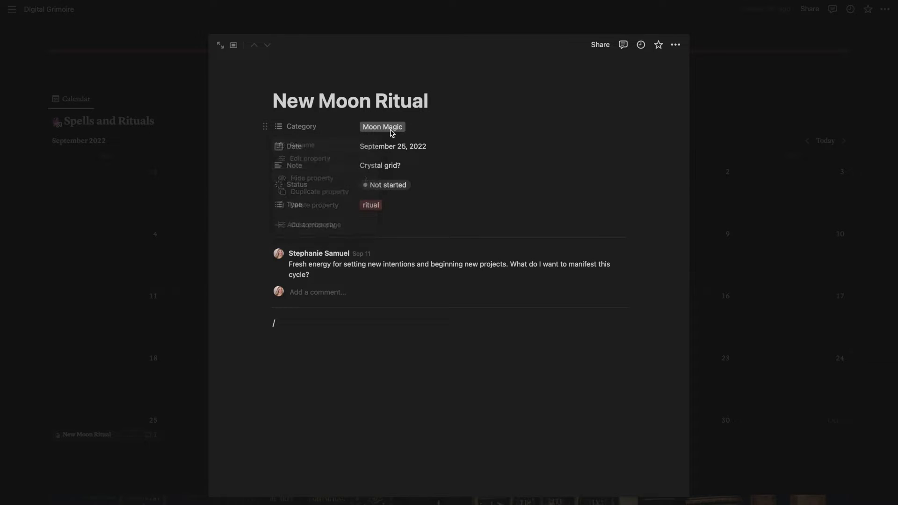
{"action": "left_click", "coordinate": [403, 129]}
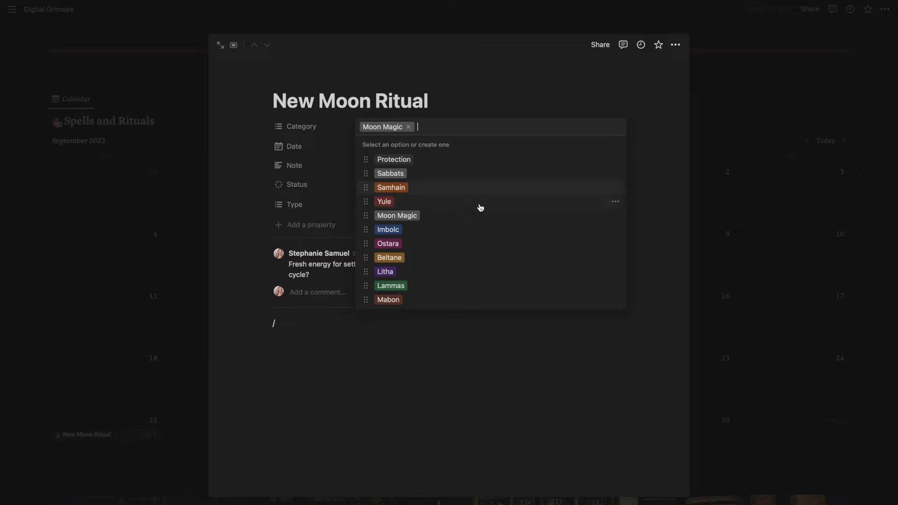
{"action": "left_click", "coordinate": [719, 214]}
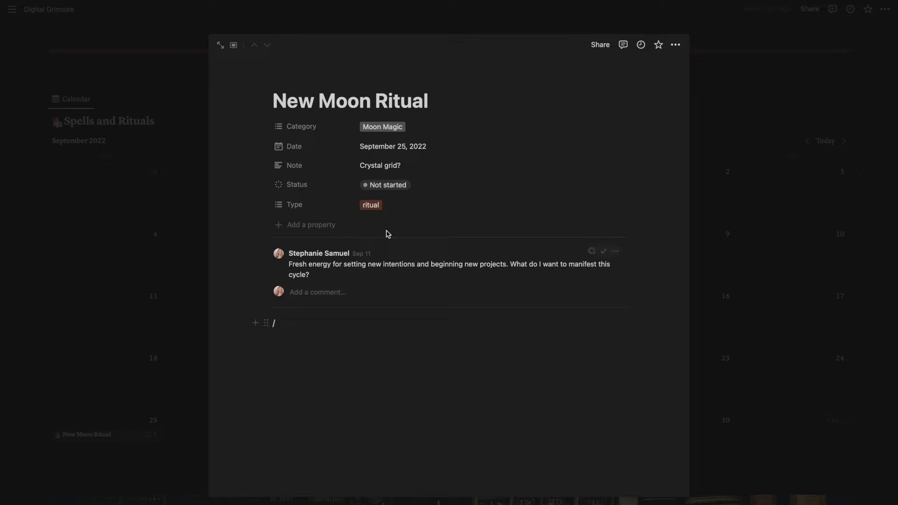
- Look through the available Status and Type options of the New Moon Ritual entry without changing them
{"action": "left_click", "coordinate": [395, 187]}
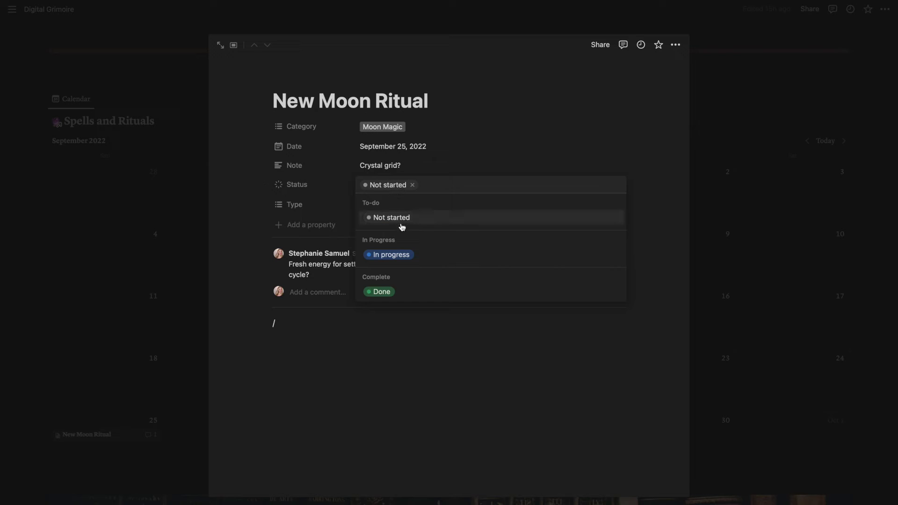
{"action": "left_click", "coordinate": [407, 381]}
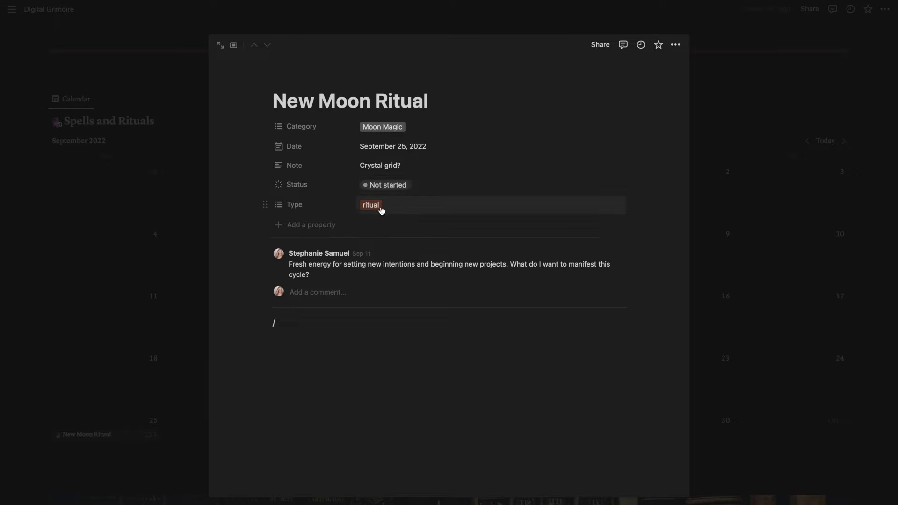
{"action": "left_click", "coordinate": [382, 209]}
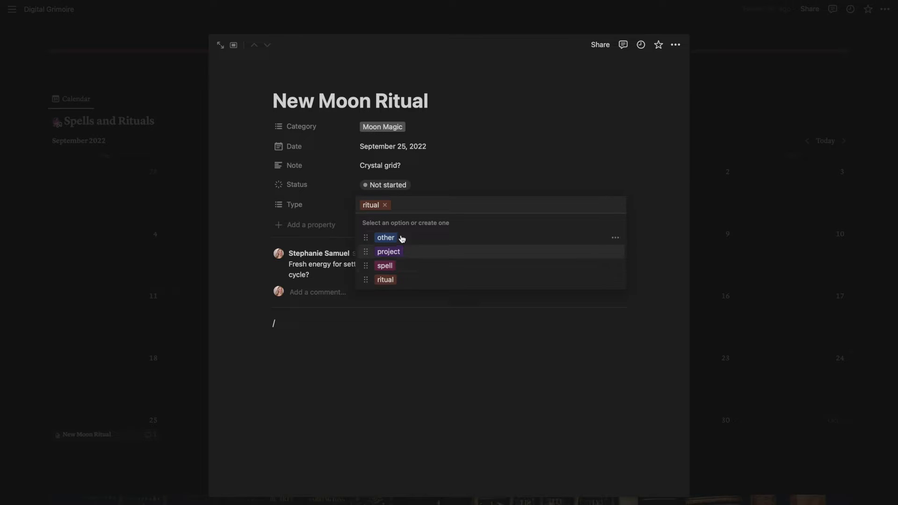
{"action": "left_click", "coordinate": [475, 181]}
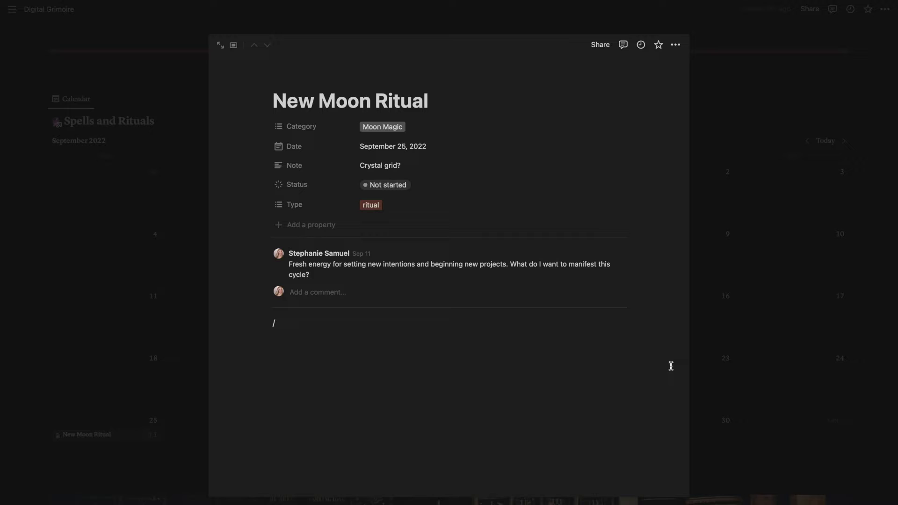
- Close the New Moon Ritual entry and add a blank untitled entry on September 28 in the Spells and Rituals calendar
{"action": "left_click", "coordinate": [743, 356]}
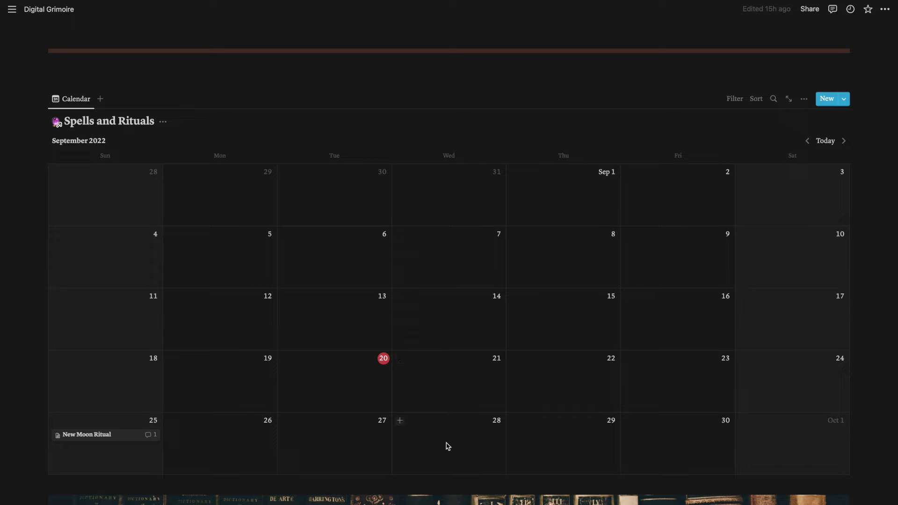
{"action": "left_click", "coordinate": [400, 422]}
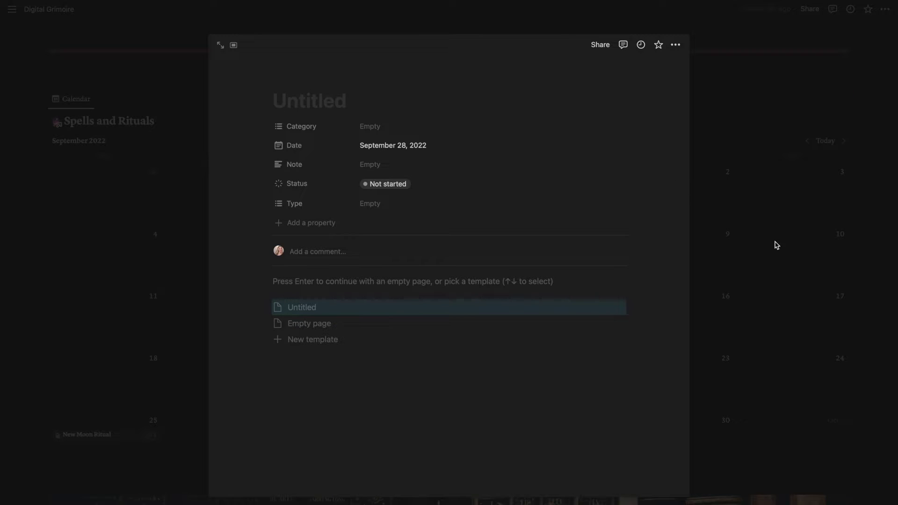
{"action": "left_click", "coordinate": [783, 256]}
- Review the rest of the Digital Grimoire page below the calendar, including the embedded video, Witch Goals and Pages sections
{"action": "scroll", "coordinate": [584, 298], "scroll_direction": "down", "scroll_amount": 2}
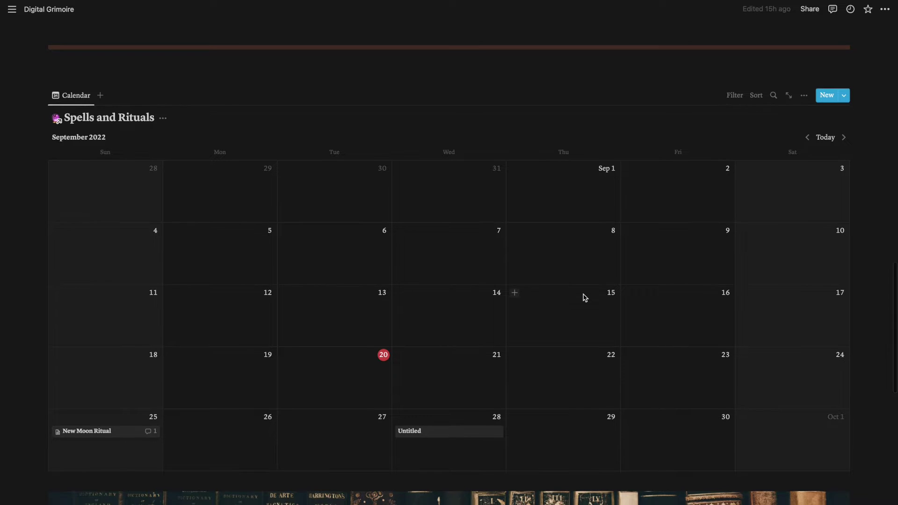
{"action": "scroll", "coordinate": [584, 297], "scroll_direction": "down", "scroll_amount": 5}
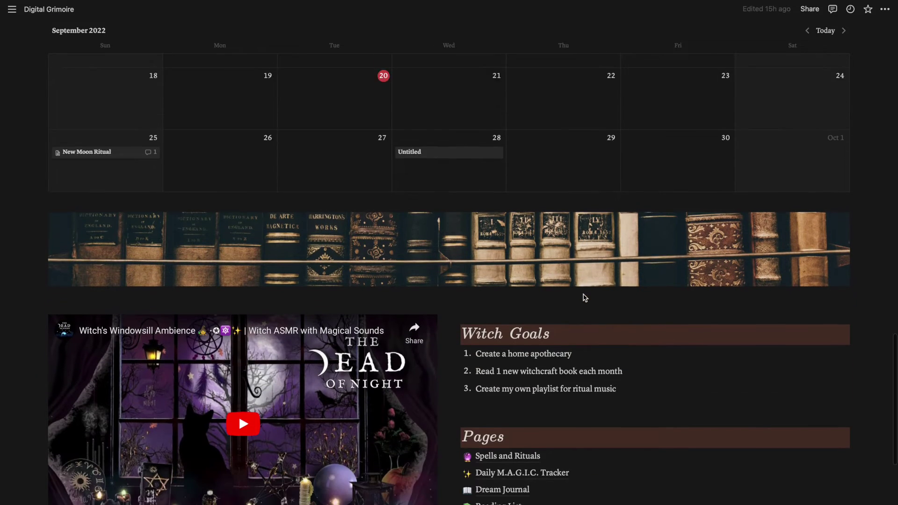
{"action": "scroll", "coordinate": [585, 297], "scroll_direction": "down", "scroll_amount": 1}
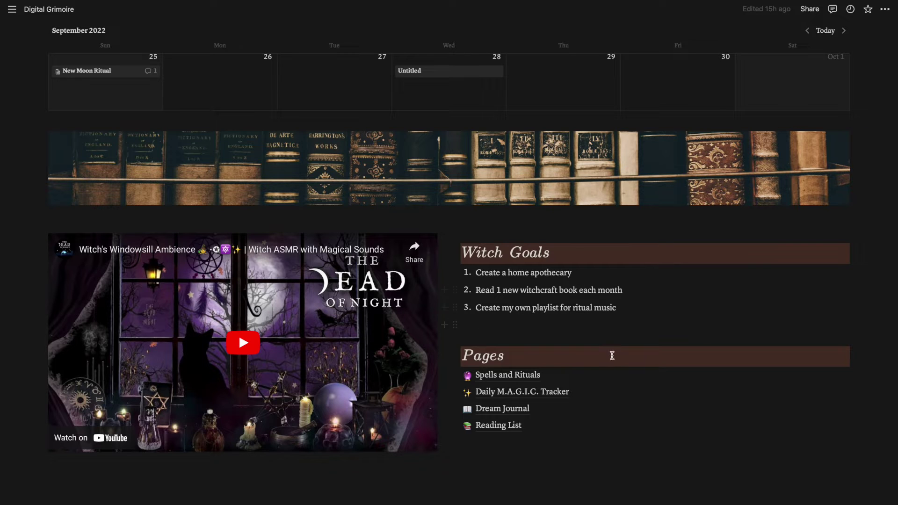
{"action": "scroll", "coordinate": [612, 359], "scroll_direction": "down", "scroll_amount": 3}
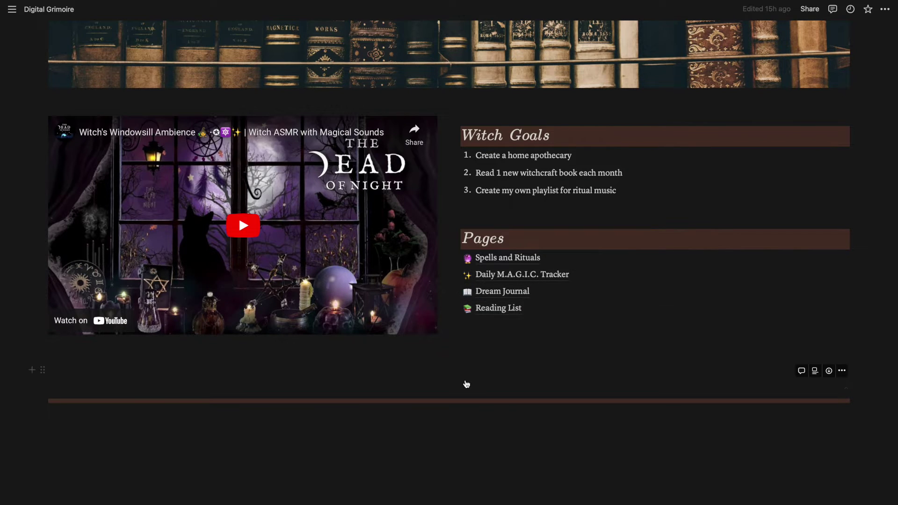
{"action": "scroll", "coordinate": [466, 384], "scroll_direction": "down", "scroll_amount": 1}
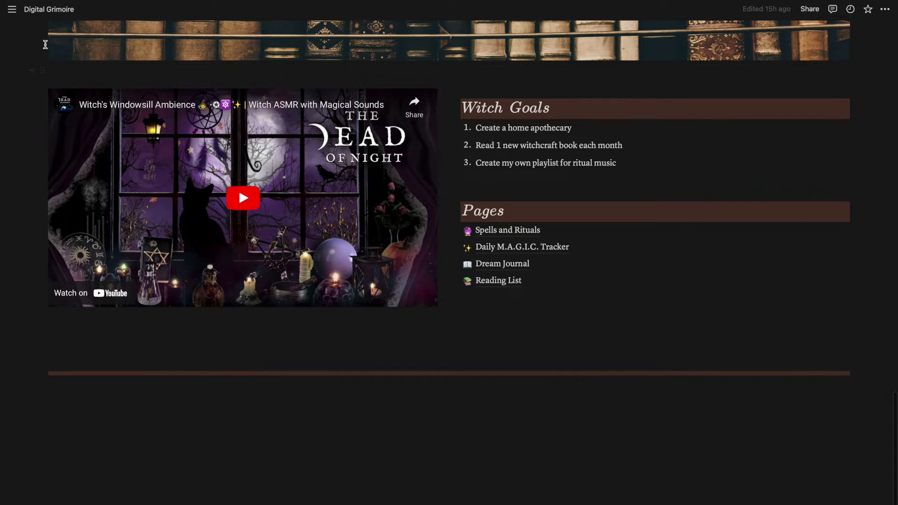
- Open the Correspondences page and look through its nested notebooks and Astrological Signs subpages in the page tree, leaving the tree collapsed and hidden
{"action": "left_click", "coordinate": [13, 13]}
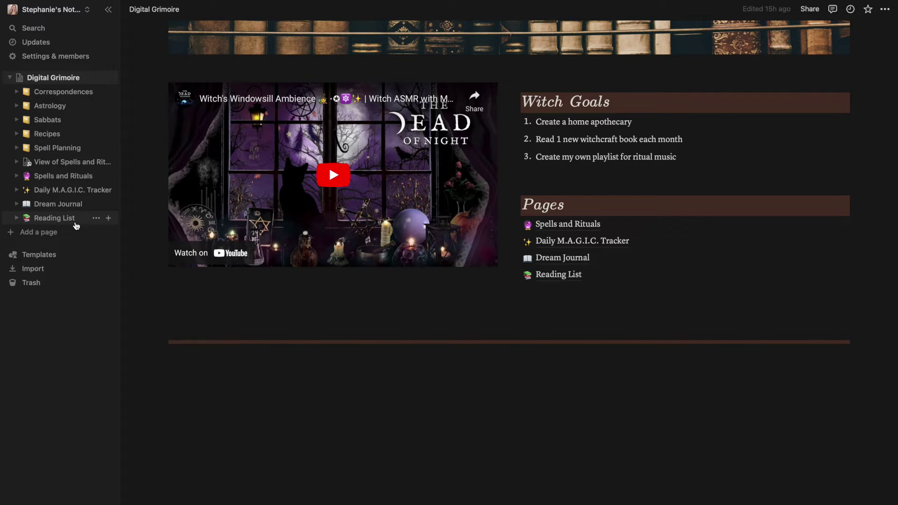
{"action": "left_click", "coordinate": [60, 92]}
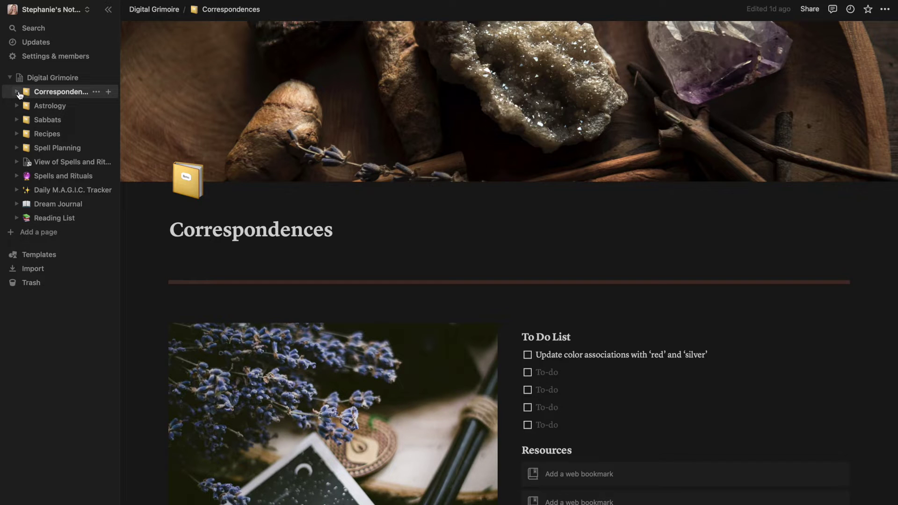
{"action": "left_click", "coordinate": [17, 92]}
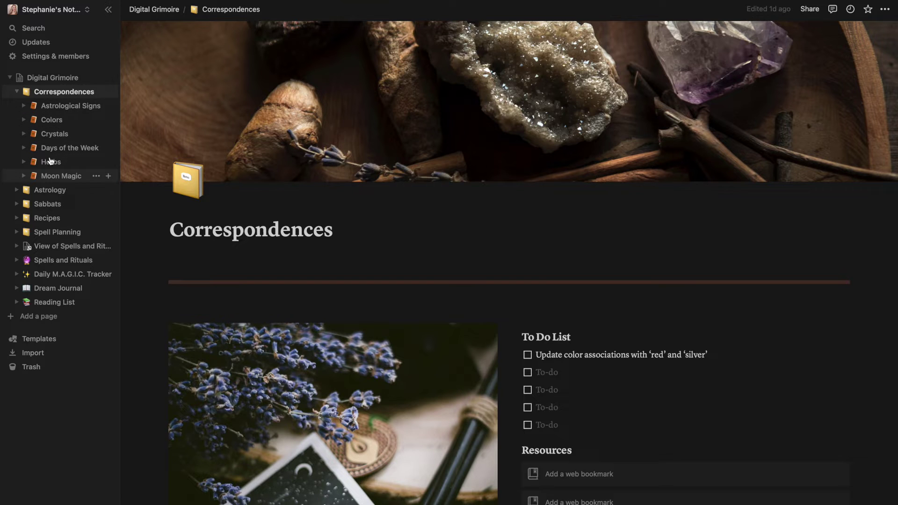
{"action": "left_click", "coordinate": [24, 107]}
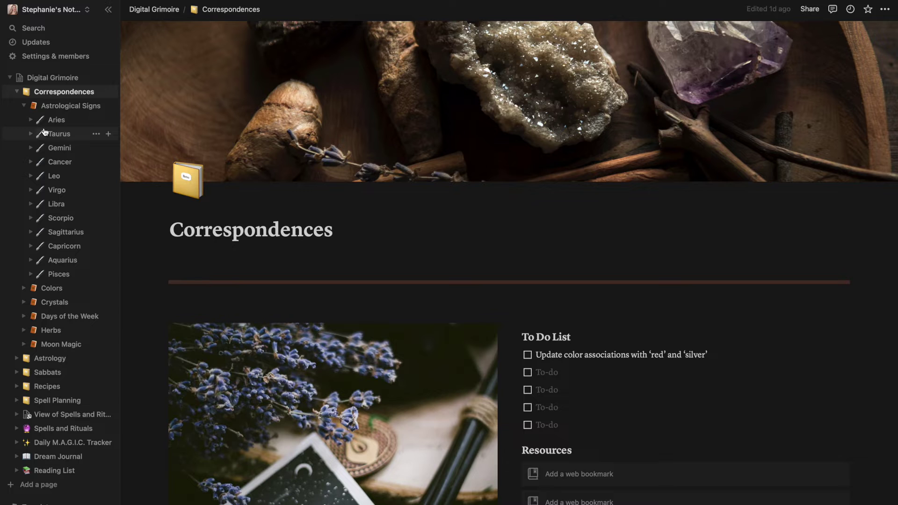
{"action": "left_click", "coordinate": [17, 92]}
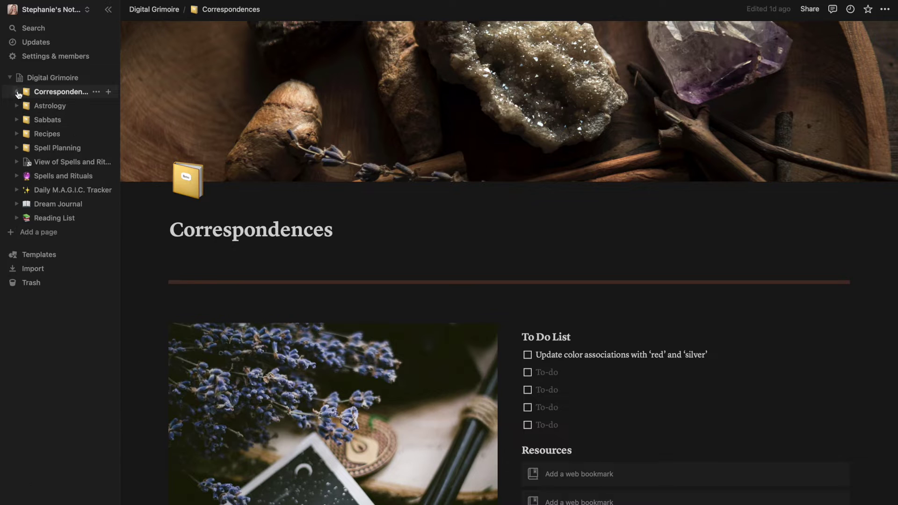
{"action": "left_click", "coordinate": [108, 11]}
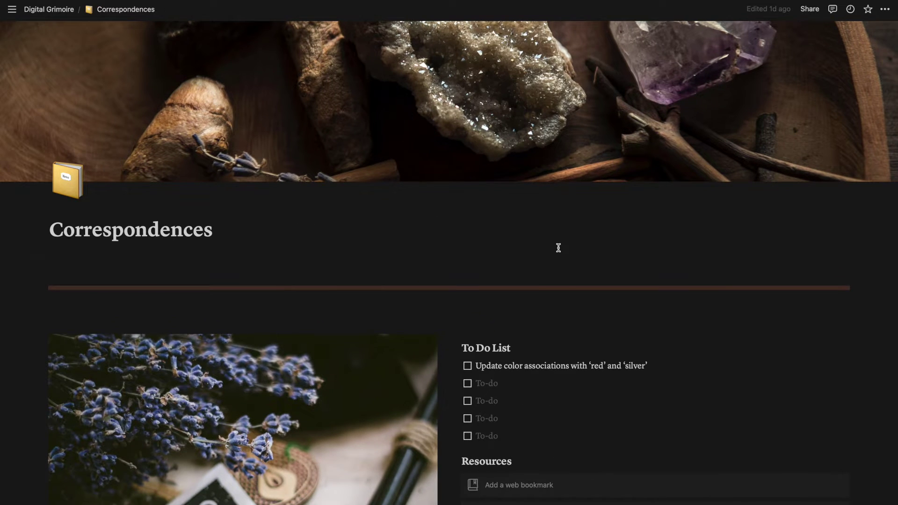
- Review the Correspondences page's To Do List, Resources and Notebooks sections
{"action": "scroll", "coordinate": [558, 247], "scroll_direction": "down", "scroll_amount": 5}
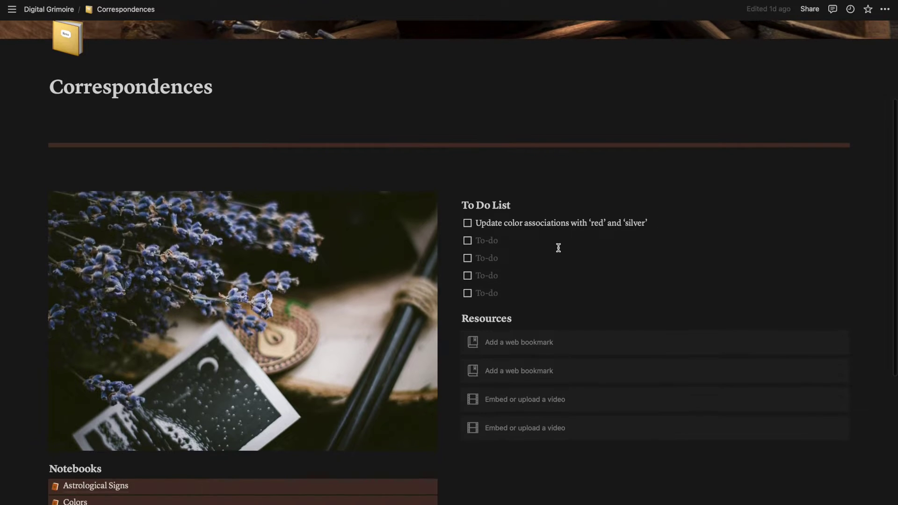
{"action": "scroll", "coordinate": [558, 248], "scroll_direction": "down", "scroll_amount": 2}
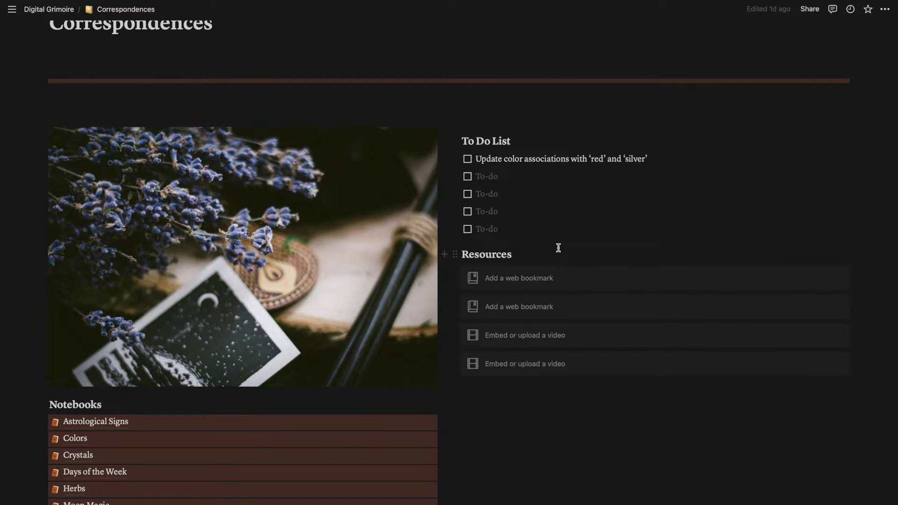
{"action": "scroll", "coordinate": [496, 369], "scroll_direction": "down", "scroll_amount": 1}
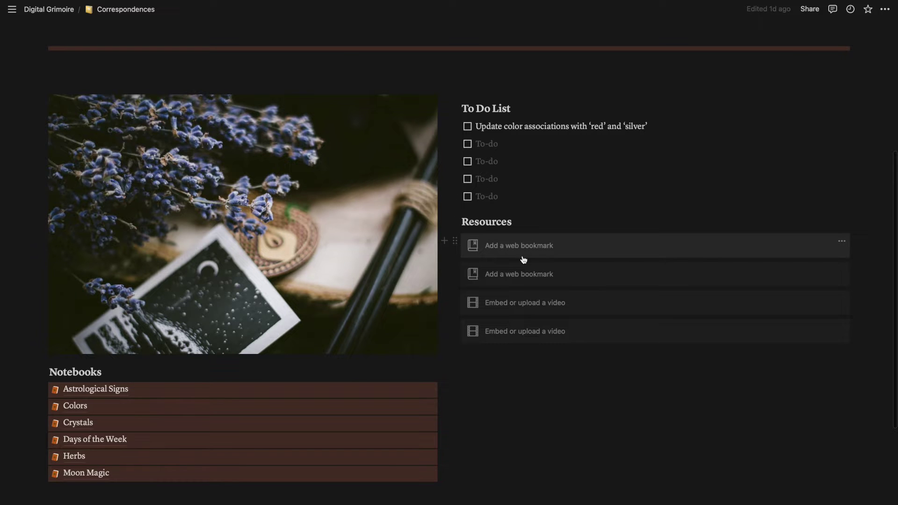
{"action": "scroll", "coordinate": [530, 420], "scroll_direction": "down", "scroll_amount": 4}
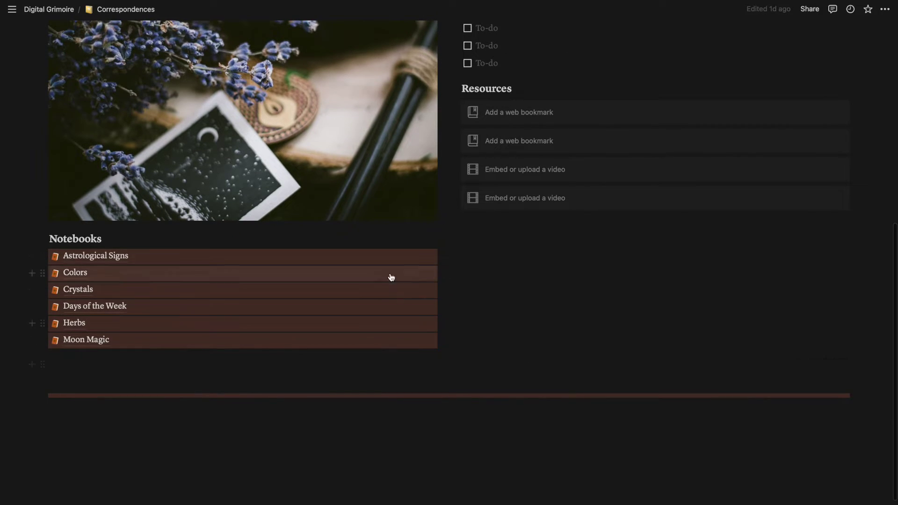
{"action": "scroll", "coordinate": [610, 296], "scroll_direction": "down", "scroll_amount": 1}
{"action": "scroll", "coordinate": [611, 295], "scroll_direction": "up", "scroll_amount": 3}
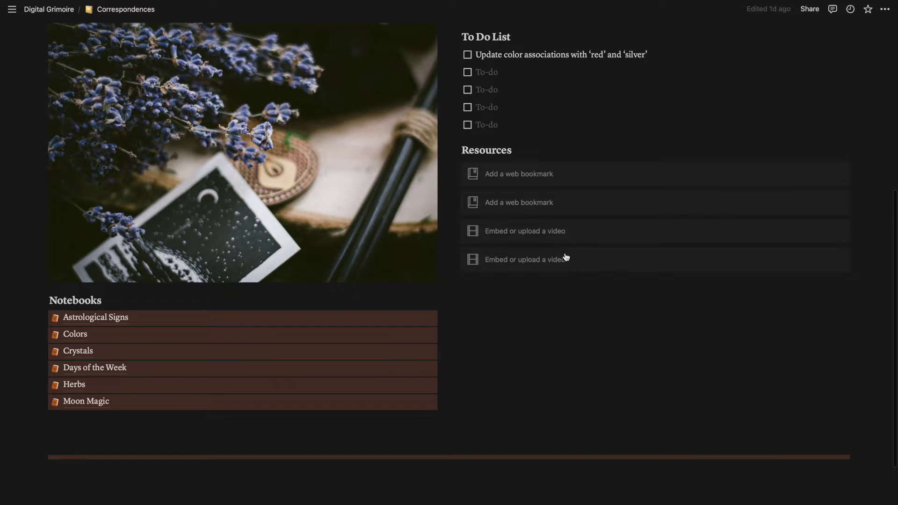
- Check the link prompt of the first web bookmark under Resources, dismiss it and look back over the To Do List
{"action": "left_click", "coordinate": [523, 180]}
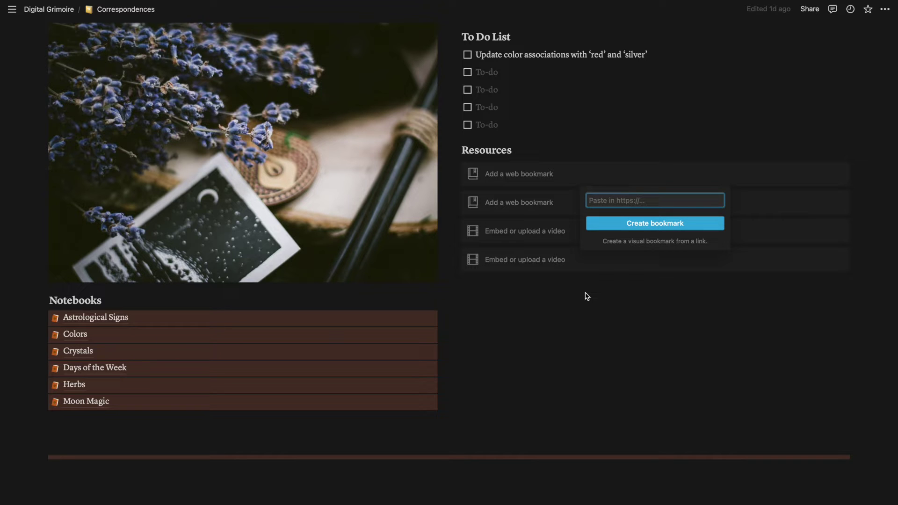
{"action": "left_click", "coordinate": [588, 143]}
{"action": "scroll", "coordinate": [587, 141], "scroll_direction": "up", "scroll_amount": 3}
{"action": "scroll", "coordinate": [498, 240], "scroll_direction": "down", "scroll_amount": 1}
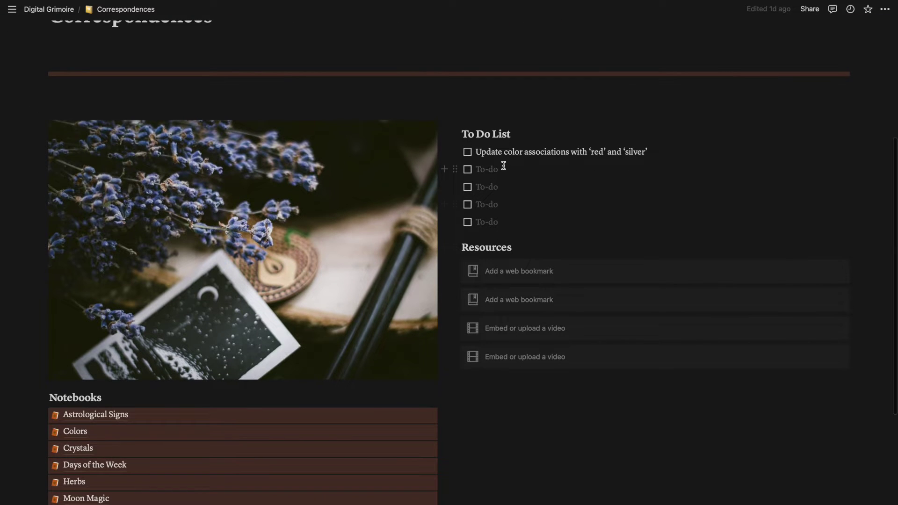
- Open the Astrological Signs notebook from Correspondences and look through the toggles for the twelve signs
{"action": "scroll", "coordinate": [344, 361], "scroll_direction": "down", "scroll_amount": 3}
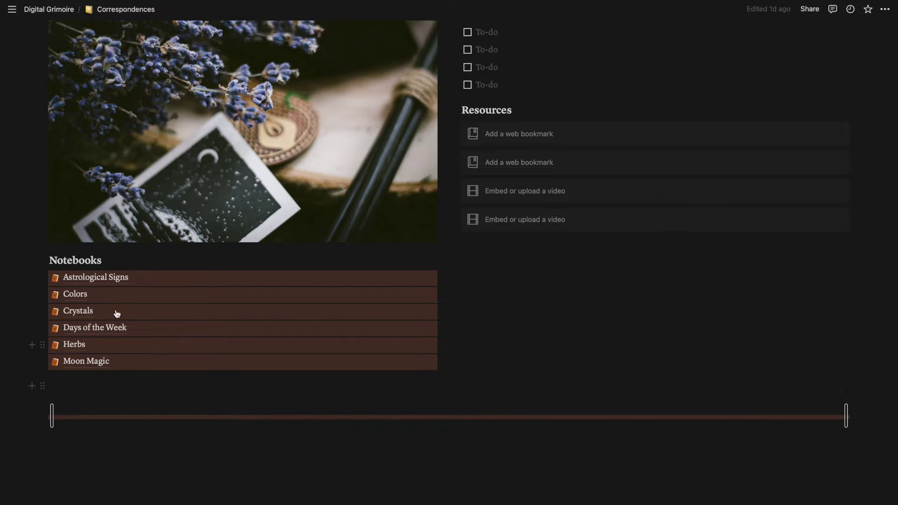
{"action": "left_click", "coordinate": [121, 284]}
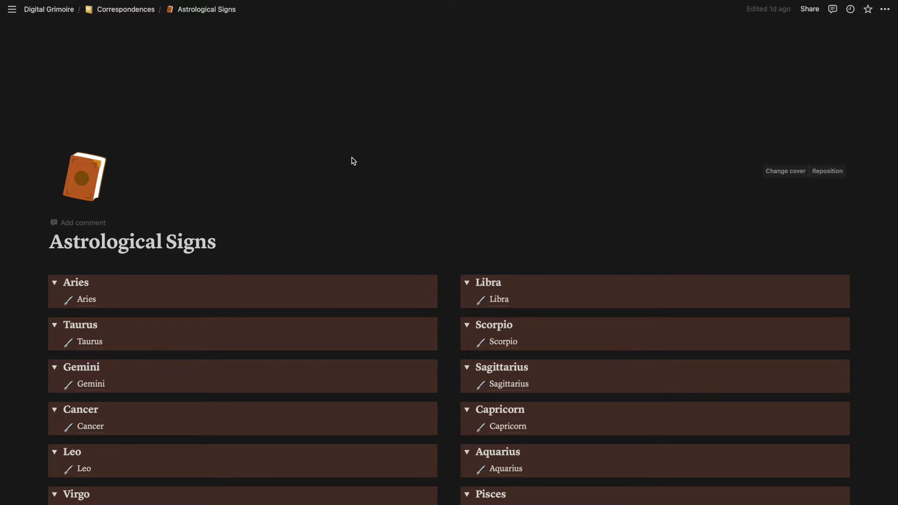
{"action": "scroll", "coordinate": [879, 333], "scroll_direction": "down", "scroll_amount": 1}
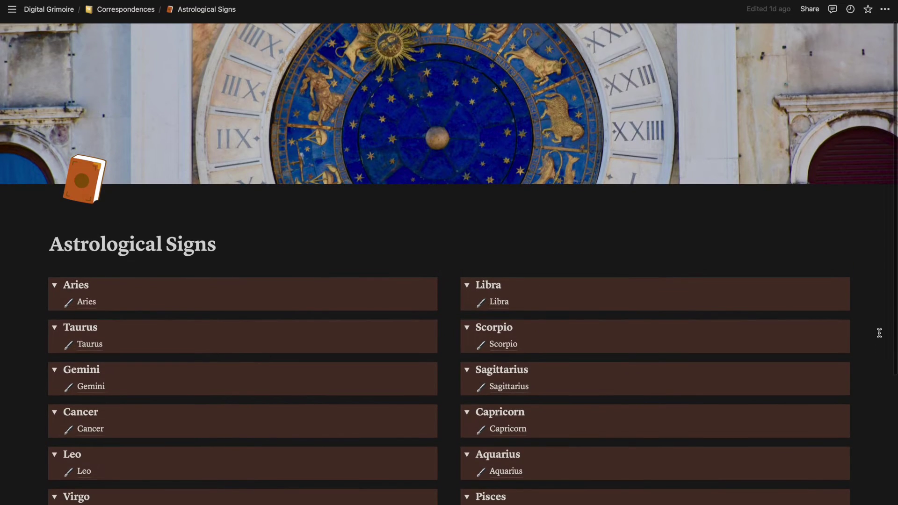
{"action": "scroll", "coordinate": [879, 333], "scroll_direction": "down", "scroll_amount": 3}
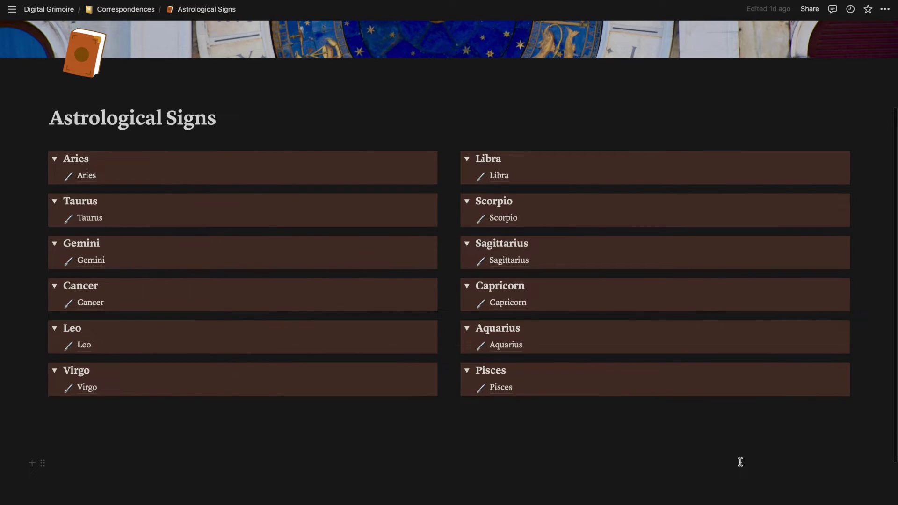
{"action": "scroll", "coordinate": [740, 462], "scroll_direction": "down", "scroll_amount": 2}
{"action": "scroll", "coordinate": [740, 462], "scroll_direction": "up", "scroll_amount": 3}
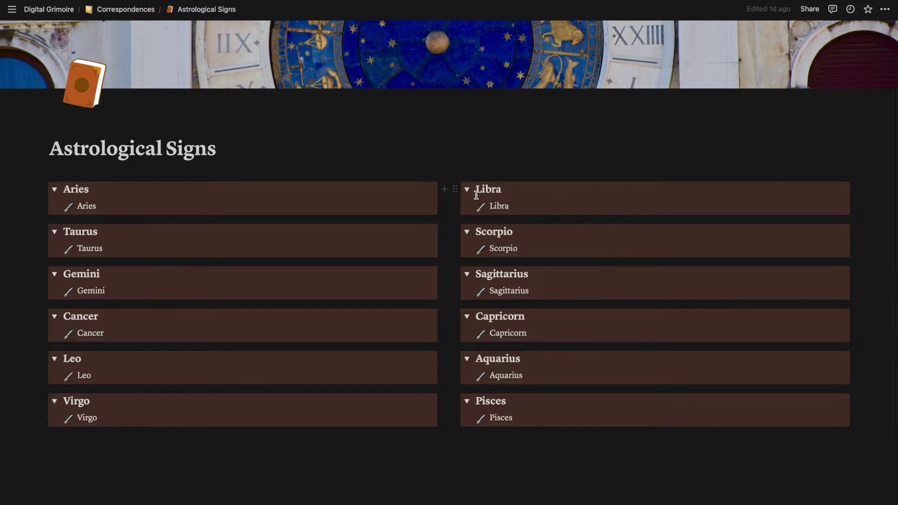
{"action": "scroll", "coordinate": [396, 429], "scroll_direction": "down", "scroll_amount": 2}
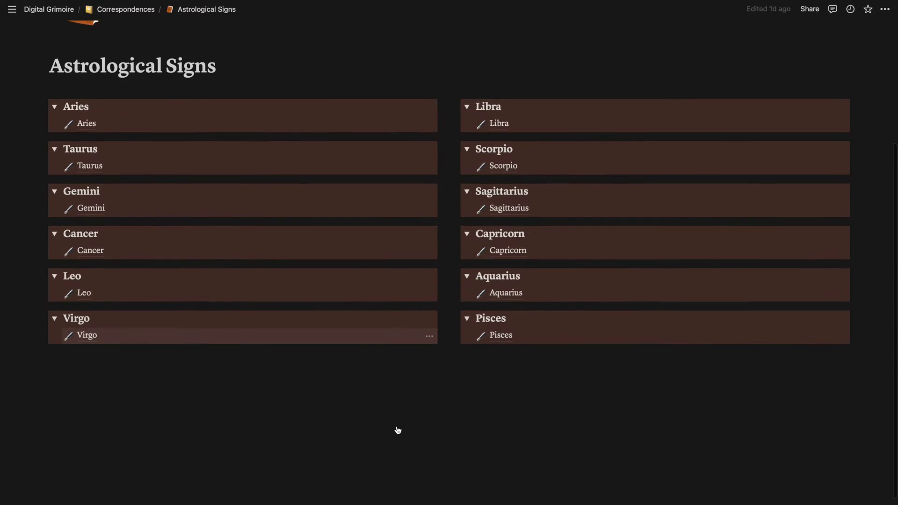
{"action": "scroll", "coordinate": [398, 429], "scroll_direction": "up", "scroll_amount": 2}
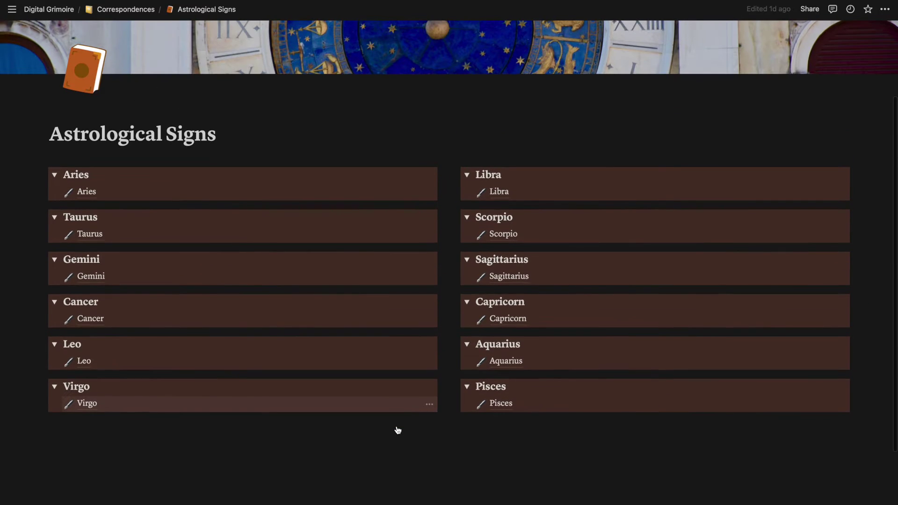
- Open the Scorpio page and review its cover, date line, Highlights and Notes sections
{"action": "left_click", "coordinate": [500, 234]}
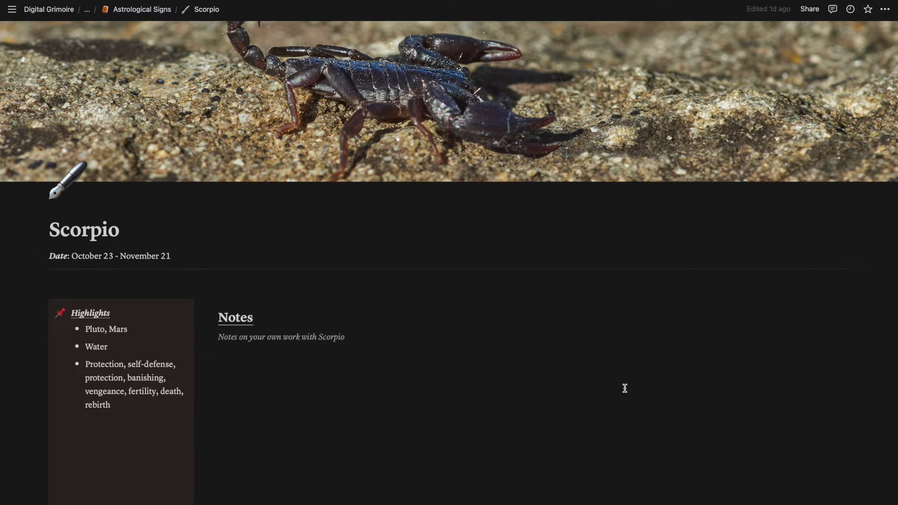
{"action": "scroll", "coordinate": [624, 388], "scroll_direction": "down", "scroll_amount": 1}
{"action": "mouse_move", "coordinate": [754, 120]}
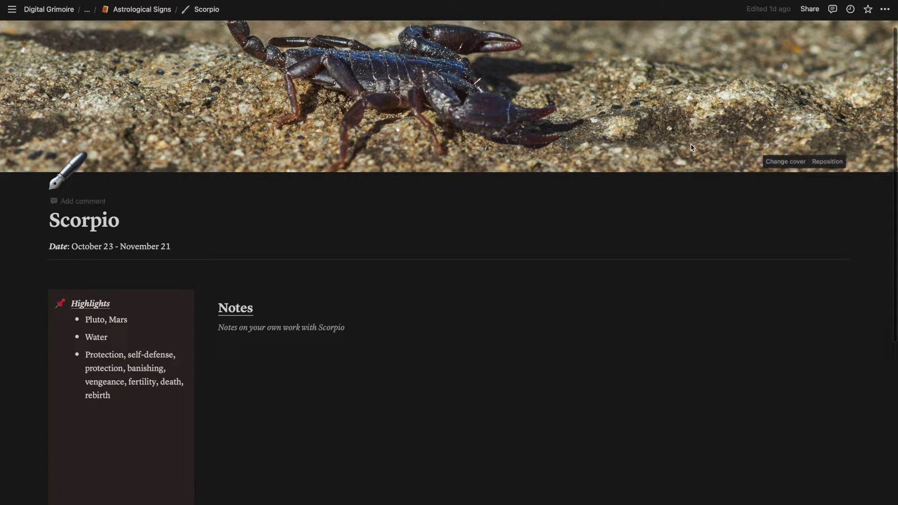
{"action": "scroll", "coordinate": [588, 205], "scroll_direction": "down", "scroll_amount": 2}
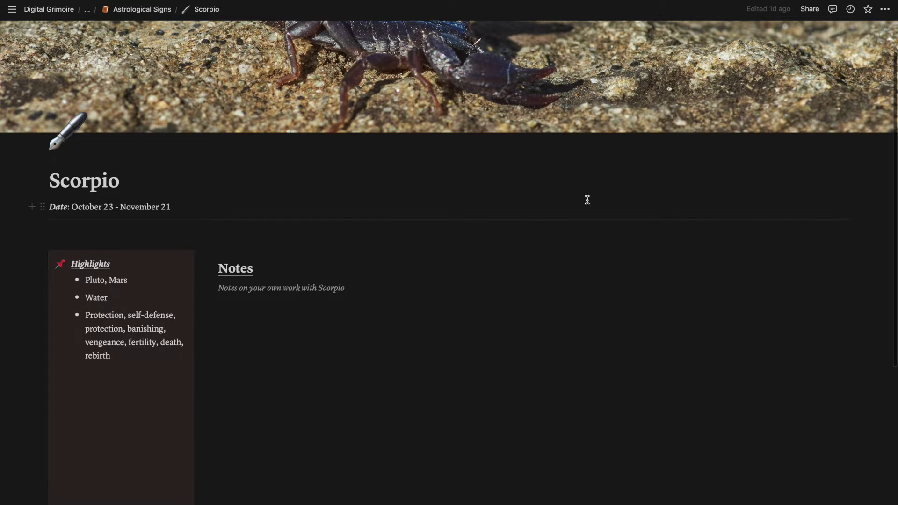
{"action": "scroll", "coordinate": [588, 200], "scroll_direction": "up", "scroll_amount": 3}
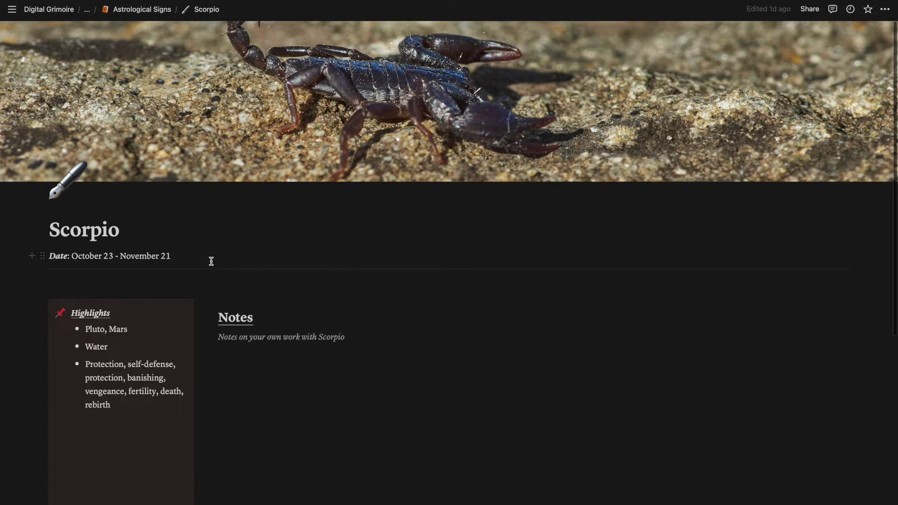
{"action": "scroll", "coordinate": [218, 357], "scroll_direction": "down", "scroll_amount": 3}
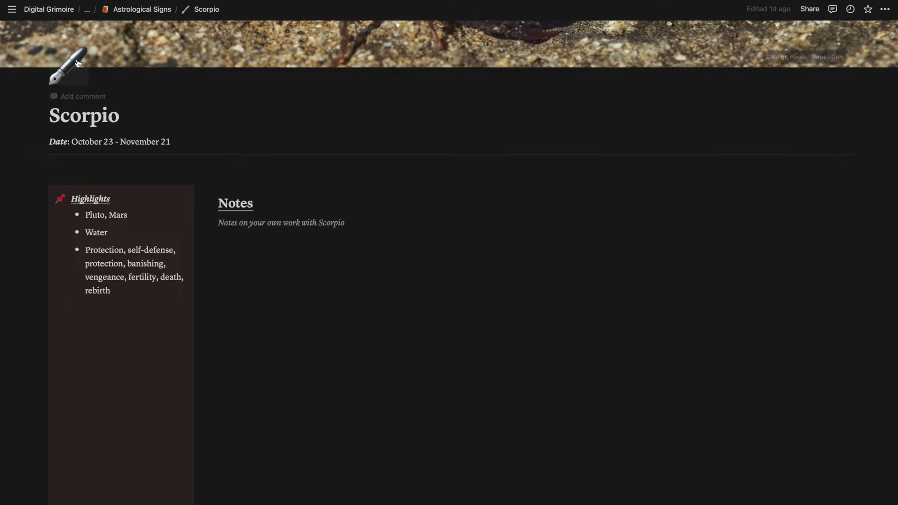
- Return to the Astrological Signs notebook and open the Virgo page
{"action": "left_click", "coordinate": [157, 9]}
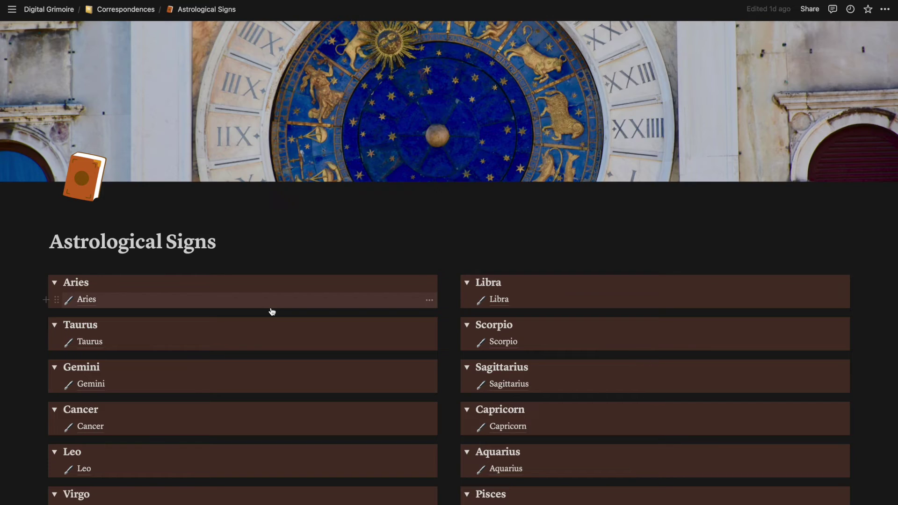
{"action": "scroll", "coordinate": [272, 312], "scroll_direction": "down", "scroll_amount": 5}
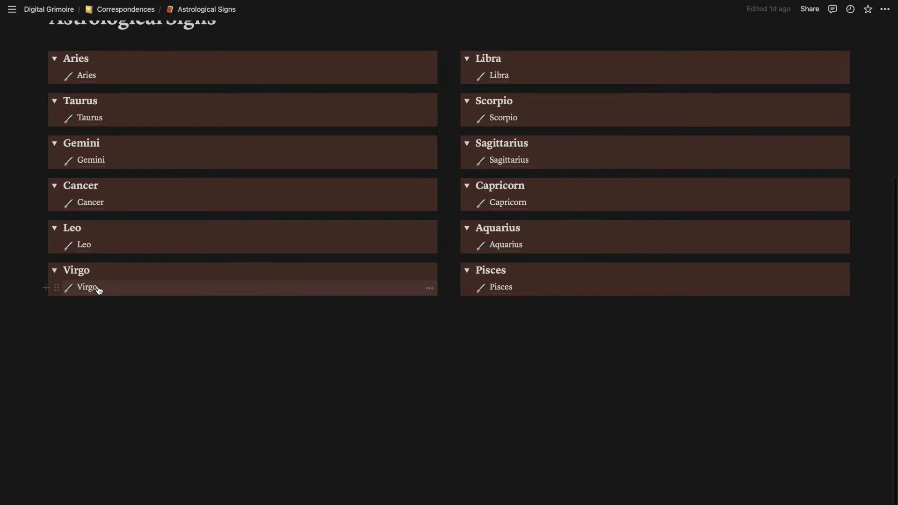
{"action": "left_click", "coordinate": [87, 287]}
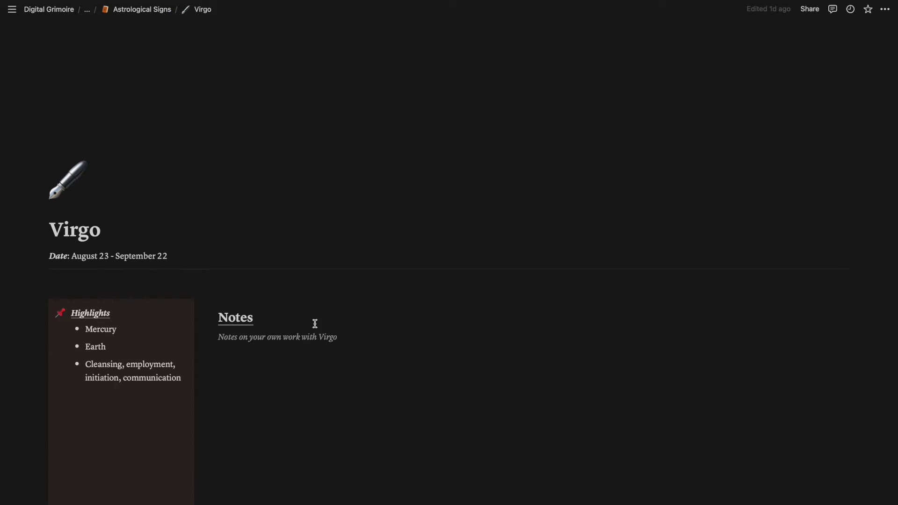
- Review the Virgo page's cover, date line, Highlights and Notes sections
{"action": "scroll", "coordinate": [315, 323], "scroll_direction": "down", "scroll_amount": 1}
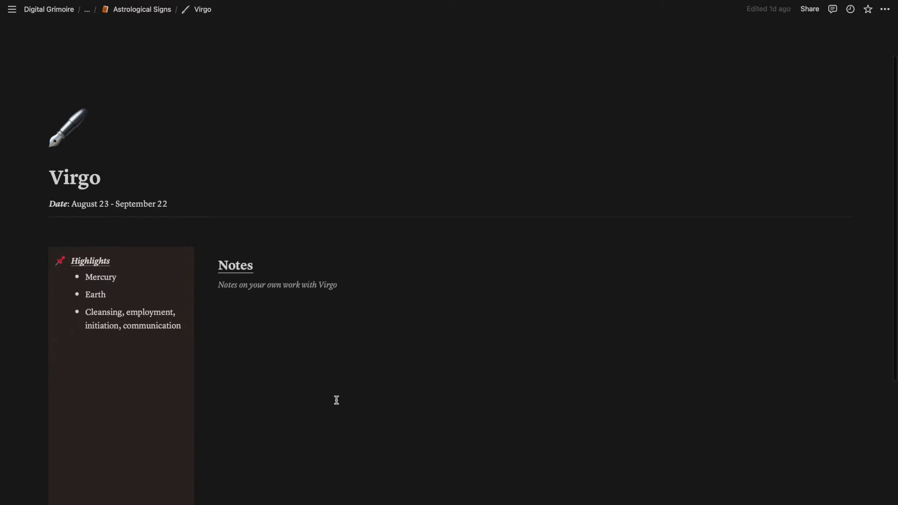
{"action": "scroll", "coordinate": [323, 376], "scroll_direction": "down", "scroll_amount": 6}
{"action": "scroll", "coordinate": [322, 377], "scroll_direction": "up", "scroll_amount": 7}
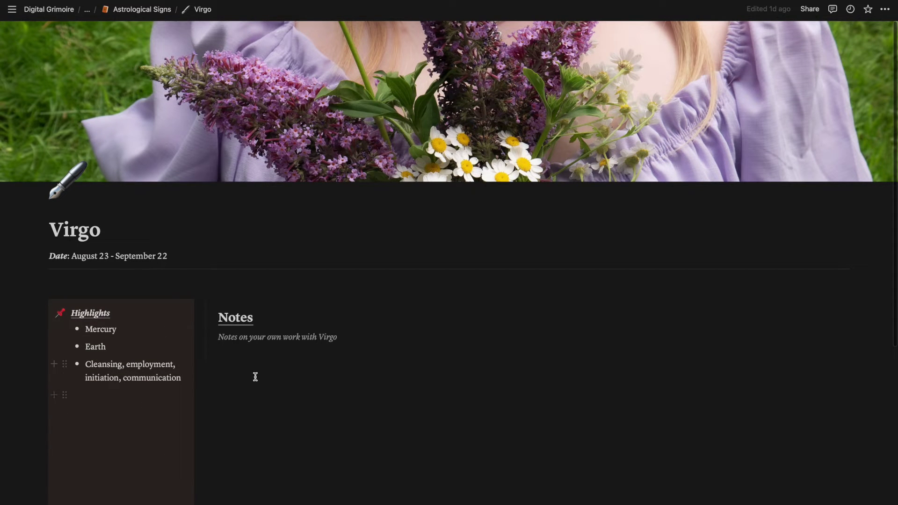
{"action": "scroll", "coordinate": [392, 465], "scroll_direction": "down", "scroll_amount": 4}
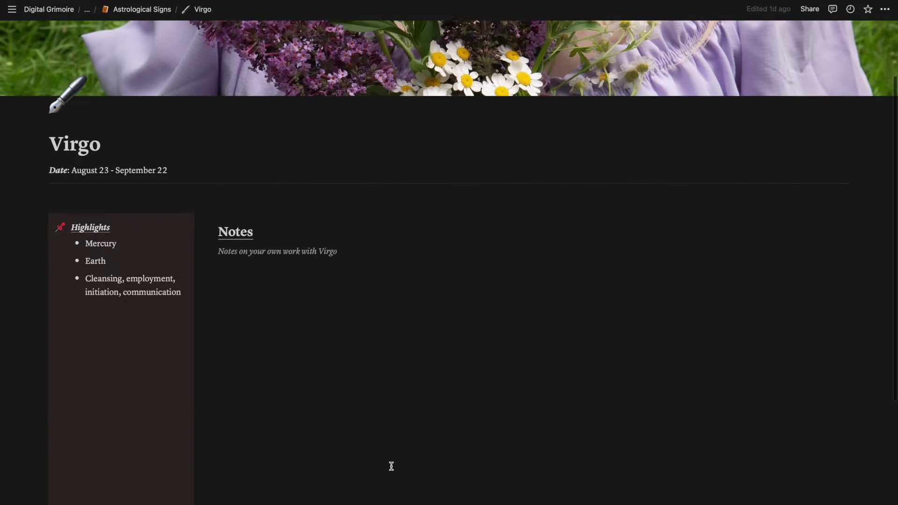
{"action": "scroll", "coordinate": [391, 465], "scroll_direction": "up", "scroll_amount": 4}
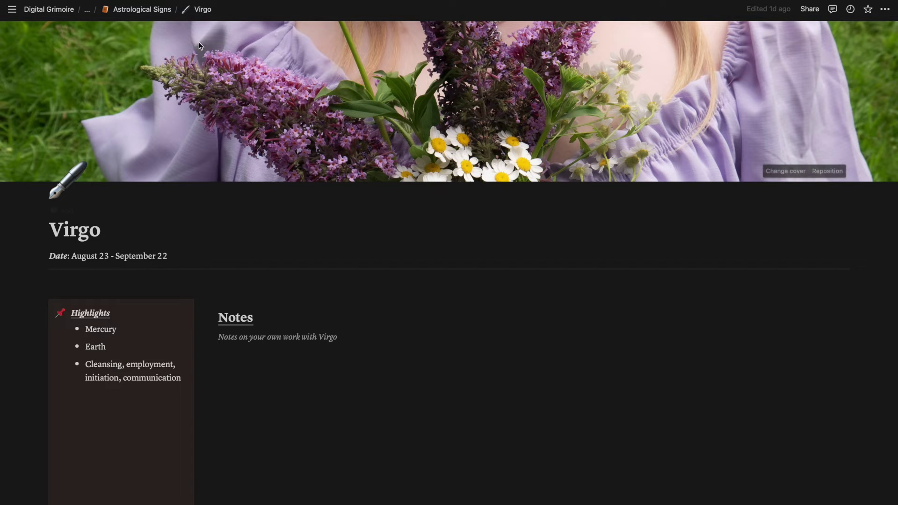
- Go back through Astrological Signs to Correspondences and open the Colors notebook to view its color toggles
{"action": "left_click", "coordinate": [139, 10]}
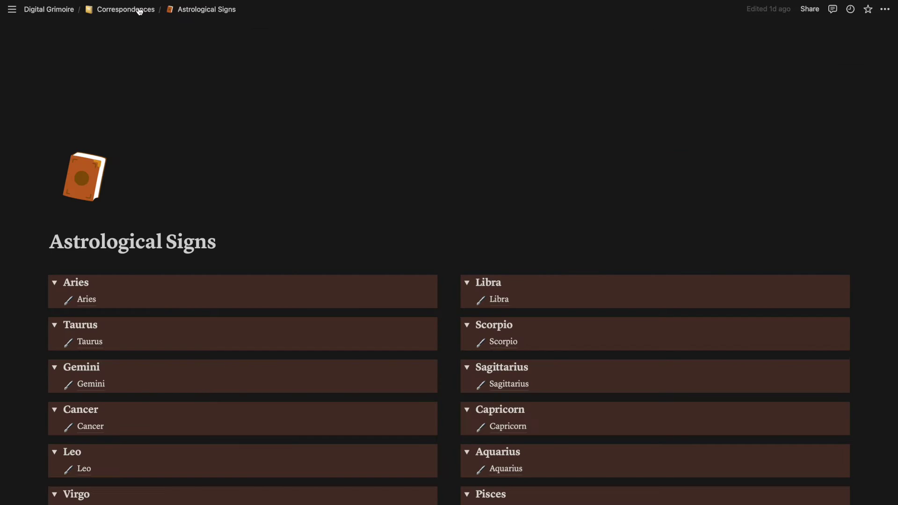
{"action": "left_click", "coordinate": [139, 10]}
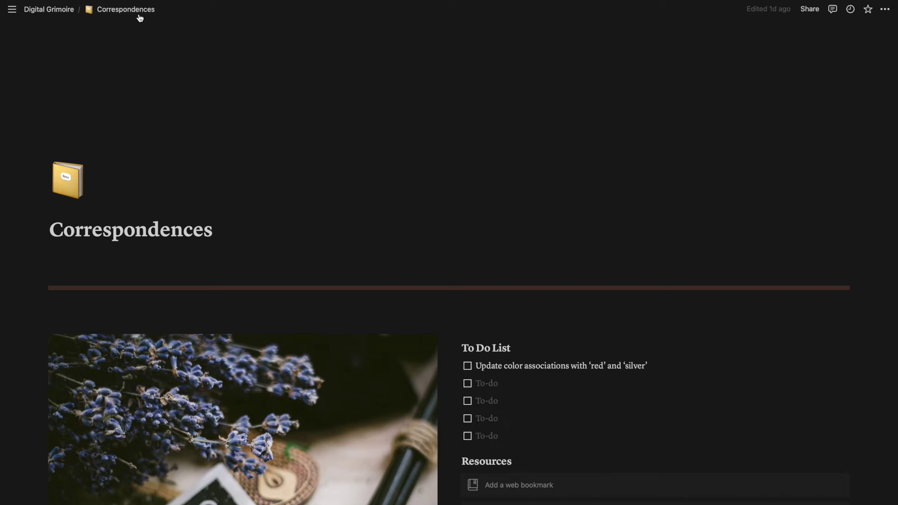
{"action": "scroll", "coordinate": [148, 257], "scroll_direction": "down", "scroll_amount": 5}
{"action": "scroll", "coordinate": [149, 258], "scroll_direction": "down", "scroll_amount": 2}
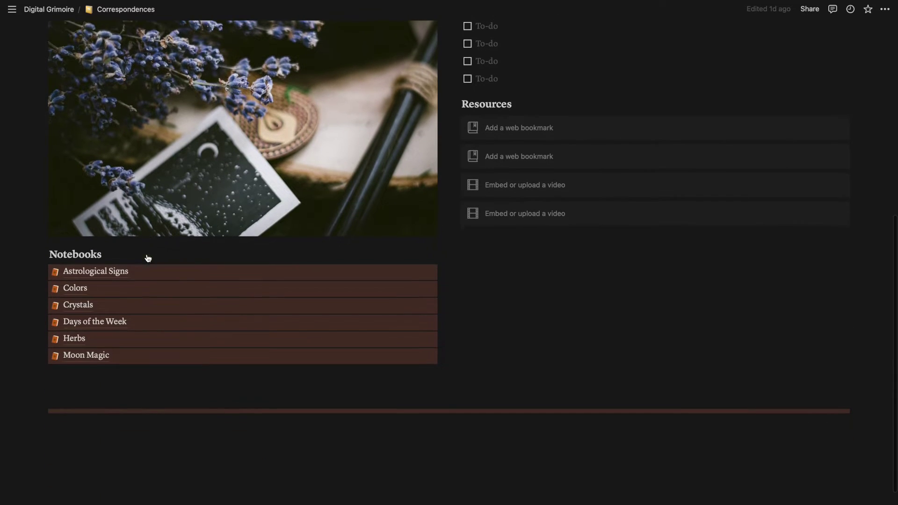
{"action": "left_click", "coordinate": [72, 292]}
{"action": "scroll", "coordinate": [166, 251], "scroll_direction": "down", "scroll_amount": 3}
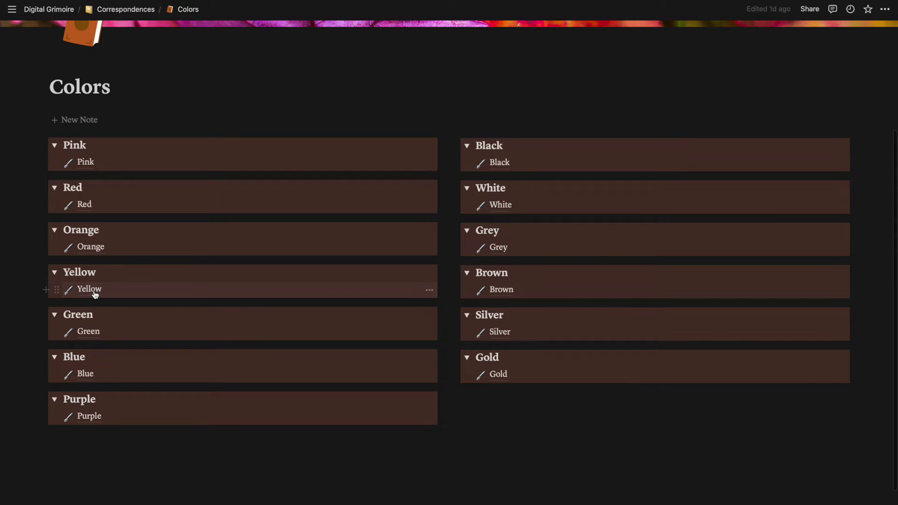
- Open the Yellow page in the Colors notebook and review its Highlights and Notes sections
{"action": "left_click", "coordinate": [89, 290]}
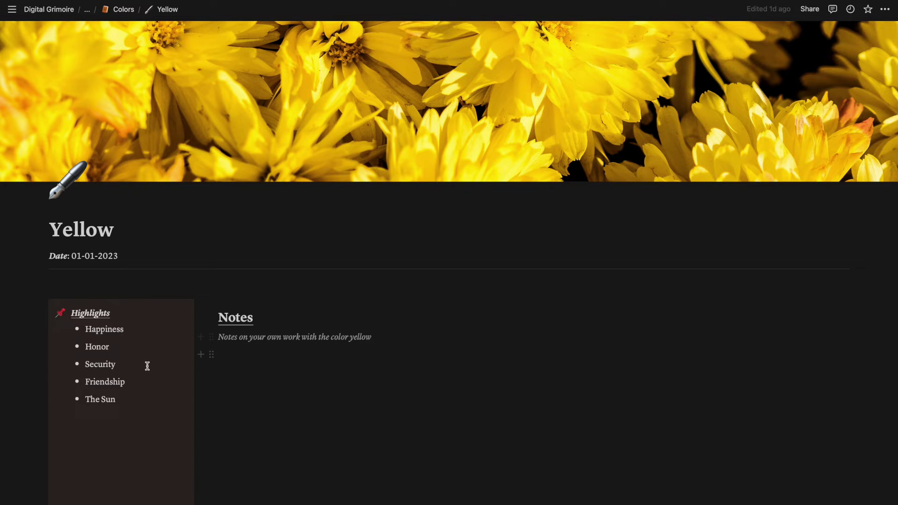
{"action": "scroll", "coordinate": [354, 388], "scroll_direction": "down", "scroll_amount": 4}
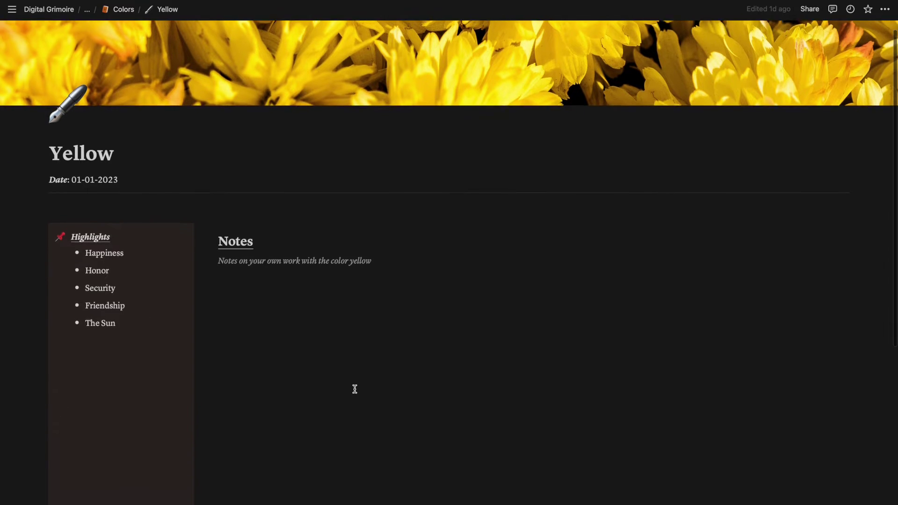
{"action": "scroll", "coordinate": [303, 324], "scroll_direction": "up", "scroll_amount": 4}
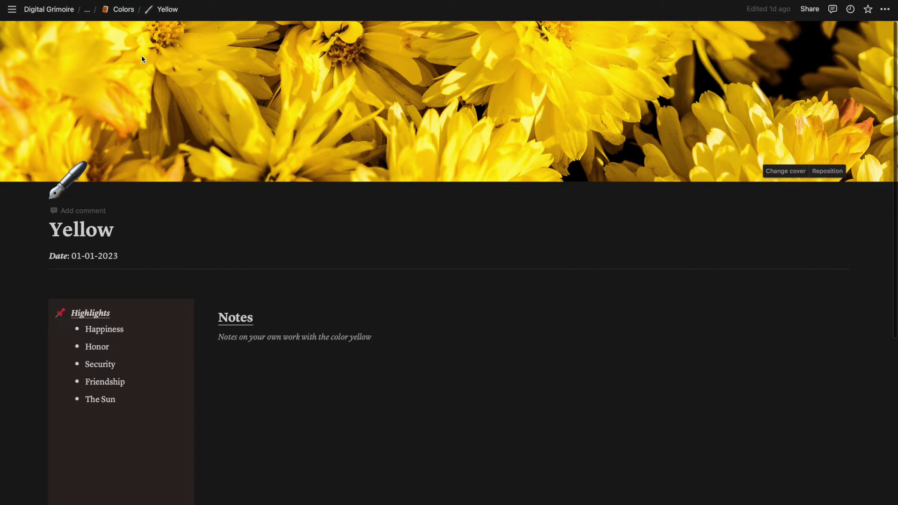
- Go back through Colors to Correspondences and open the Crystals notebook to view its toggles
{"action": "left_click", "coordinate": [117, 14]}
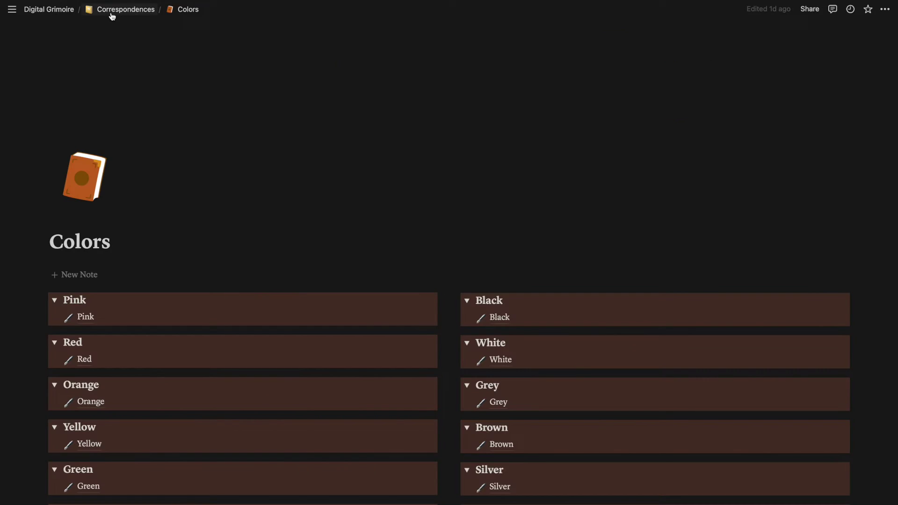
{"action": "left_click", "coordinate": [112, 15]}
{"action": "scroll", "coordinate": [130, 330], "scroll_direction": "down", "scroll_amount": 9}
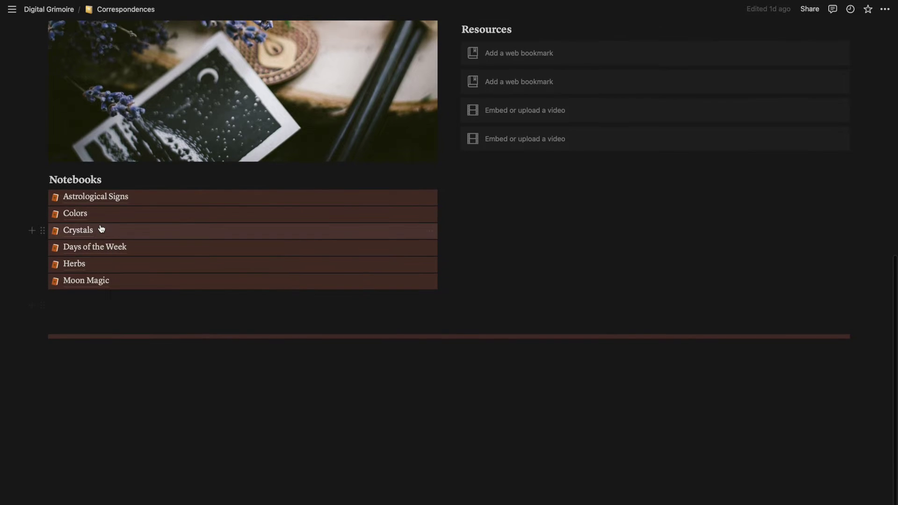
{"action": "left_click", "coordinate": [83, 236]}
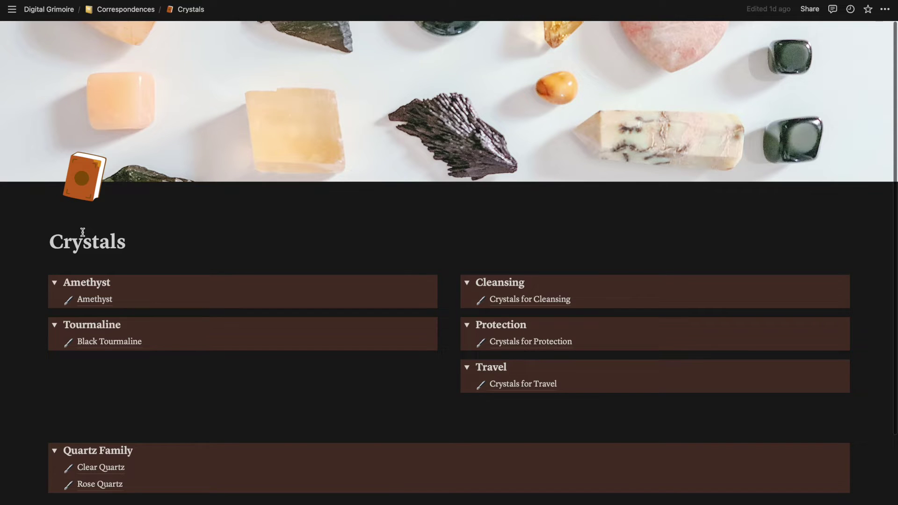
{"action": "scroll", "coordinate": [82, 233], "scroll_direction": "down", "scroll_amount": 1}
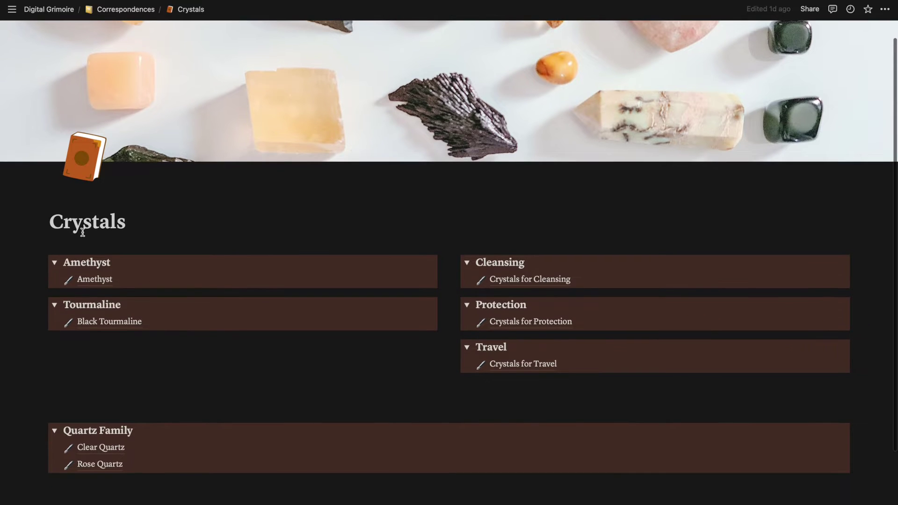
- Look over the Amethyst page and the Crystals for Cleansing page of the Crystals notebook
{"action": "left_click", "coordinate": [100, 282]}
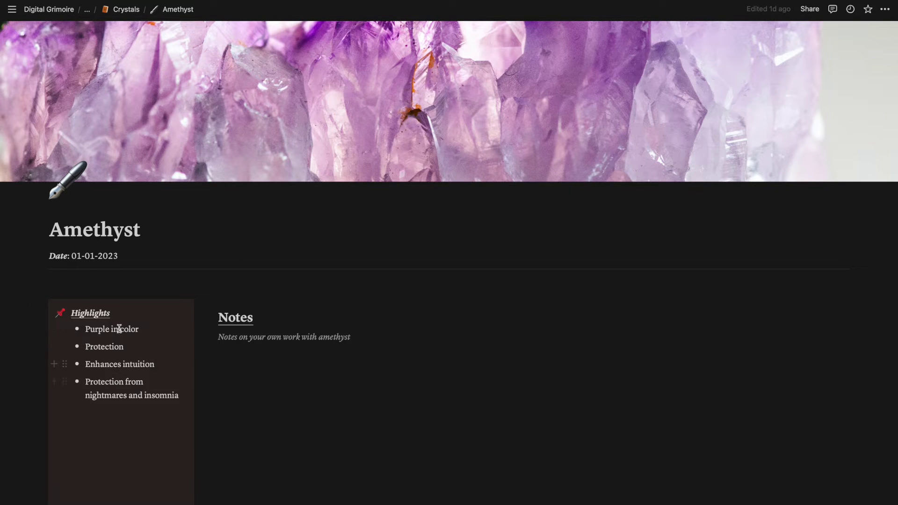
{"action": "left_click", "coordinate": [119, 3]}
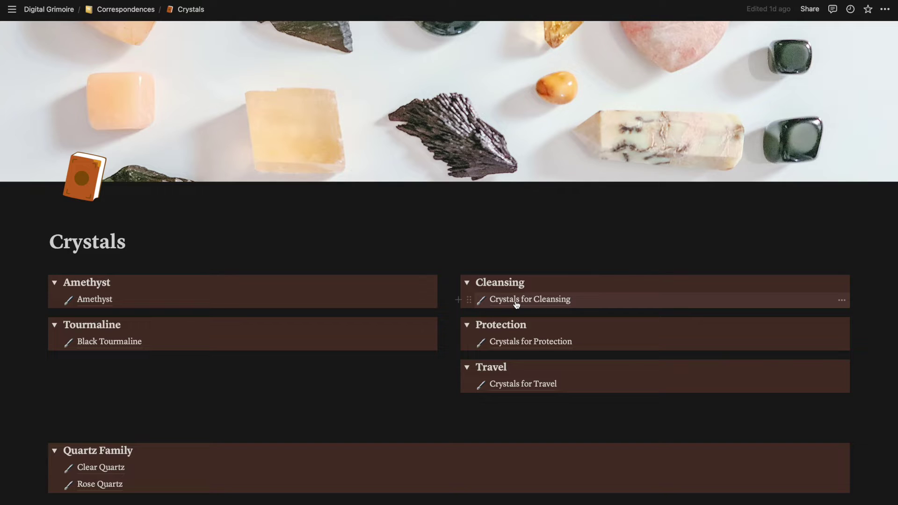
{"action": "left_click", "coordinate": [517, 302]}
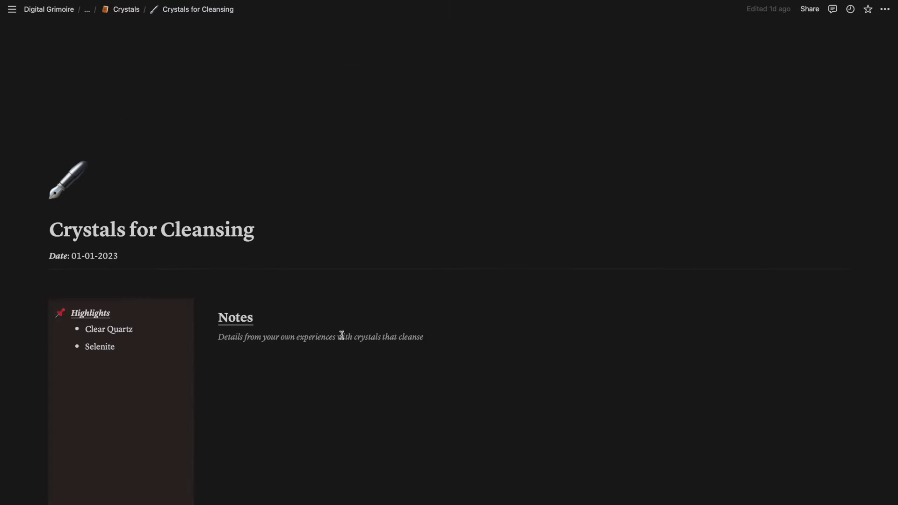
{"action": "scroll", "coordinate": [128, 295], "scroll_direction": "down", "scroll_amount": 2}
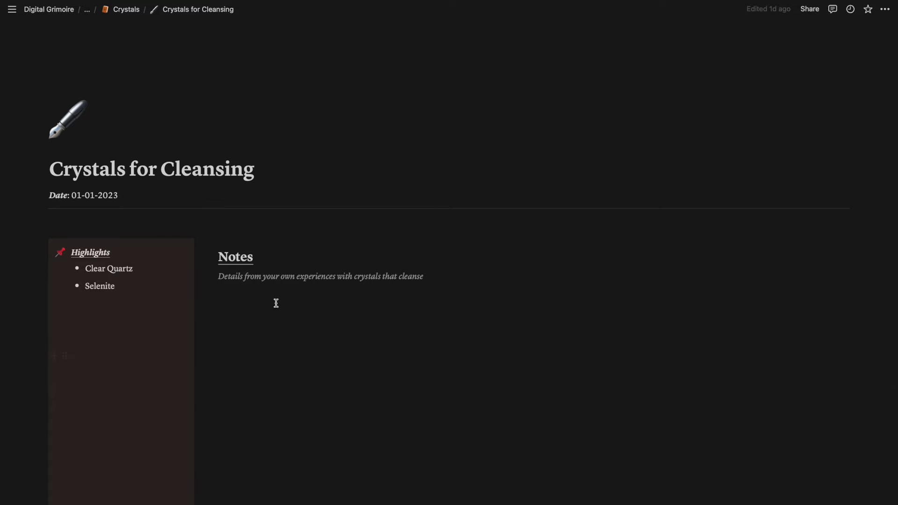
{"action": "scroll", "coordinate": [287, 351], "scroll_direction": "up", "scroll_amount": 2}
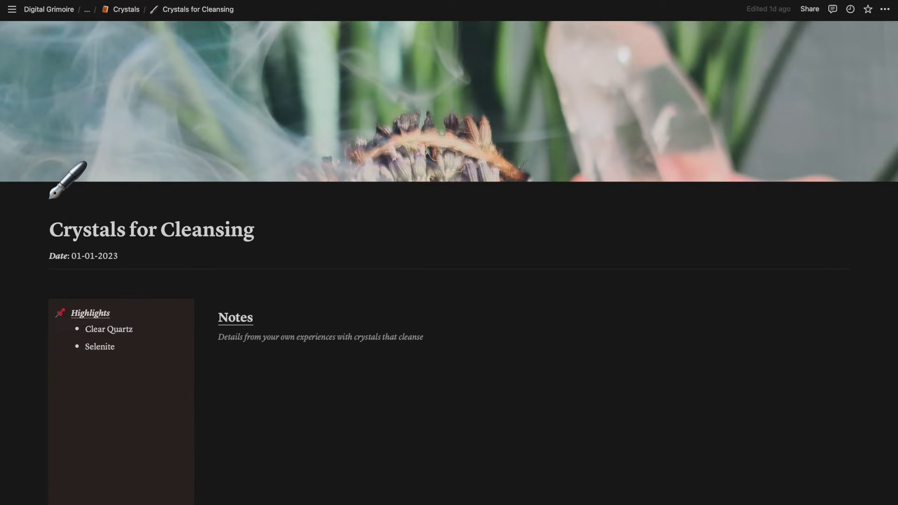
- Return to the Crystals notebook, check the block actions available for the Crystals for Cleansing page and dismiss them
{"action": "left_click", "coordinate": [129, 14]}
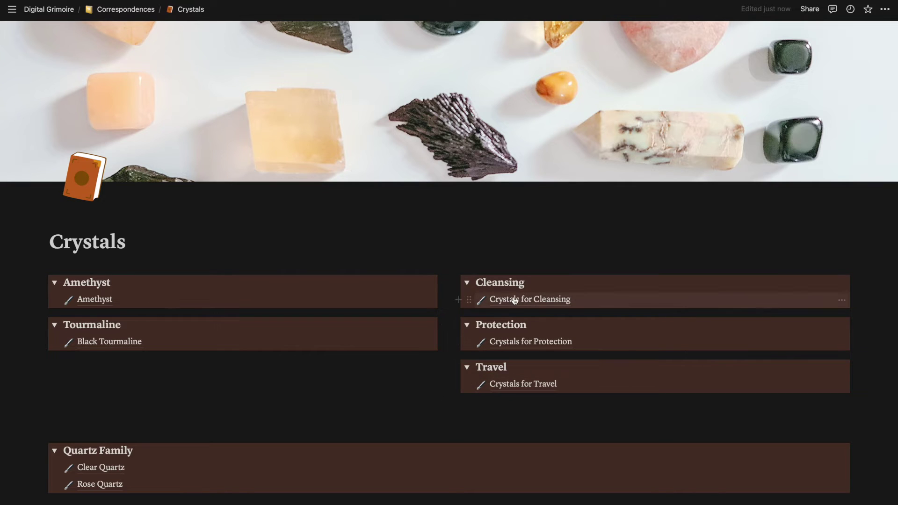
{"action": "left_click", "coordinate": [468, 303]}
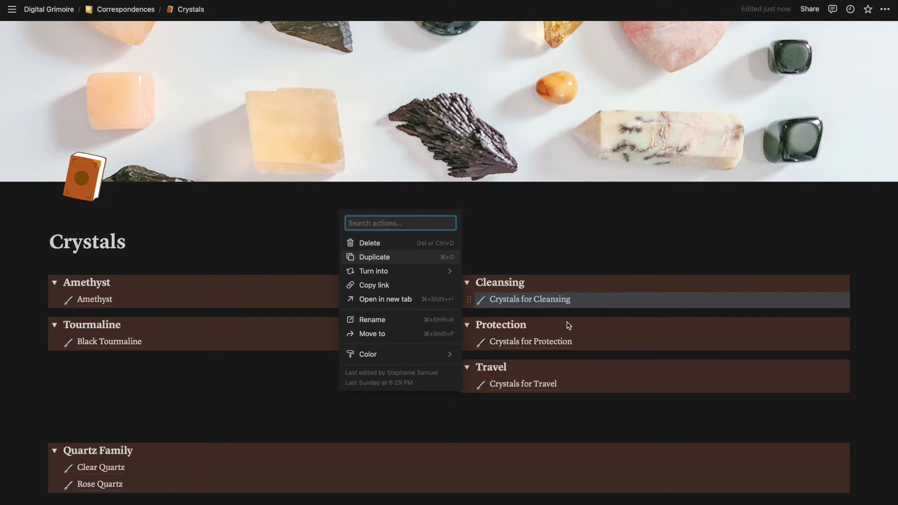
{"action": "key", "text": "Escape"}
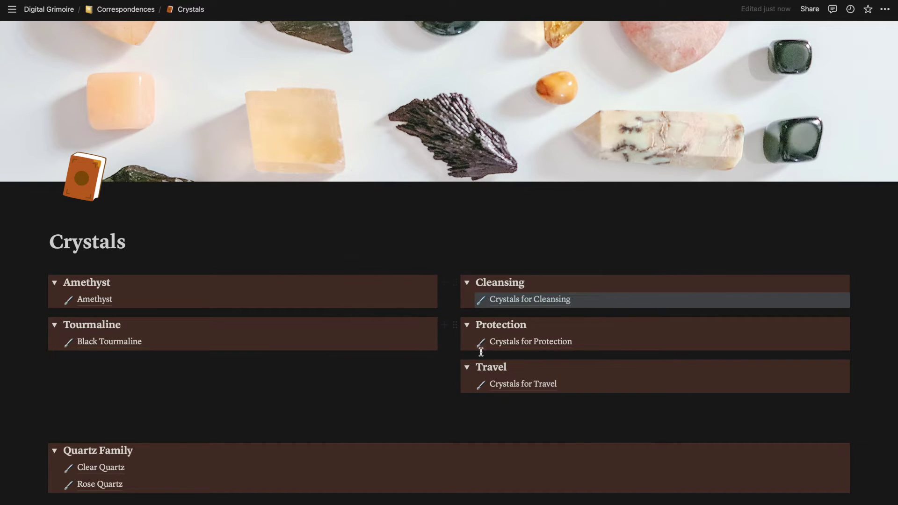
- Open the Clear Quartz page from the Quartz Family toggle and review its Highlights and Notes sections
{"action": "scroll", "coordinate": [389, 399], "scroll_direction": "down", "scroll_amount": 3}
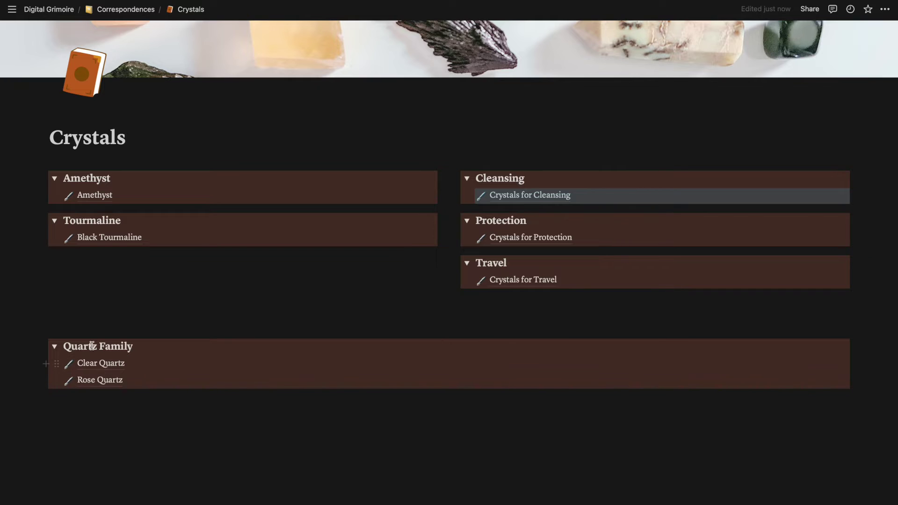
{"action": "left_click", "coordinate": [102, 369]}
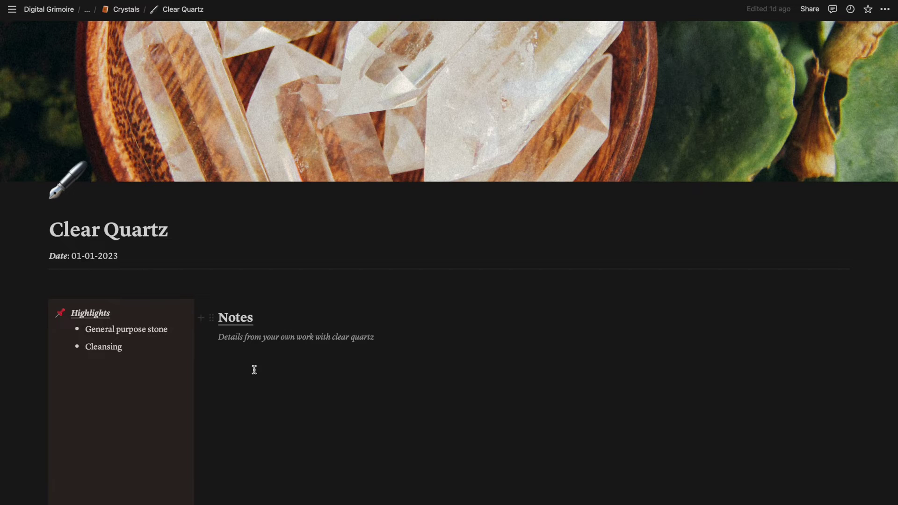
{"action": "scroll", "coordinate": [252, 369], "scroll_direction": "down", "scroll_amount": 3}
{"action": "scroll", "coordinate": [248, 352], "scroll_direction": "up", "scroll_amount": 3}
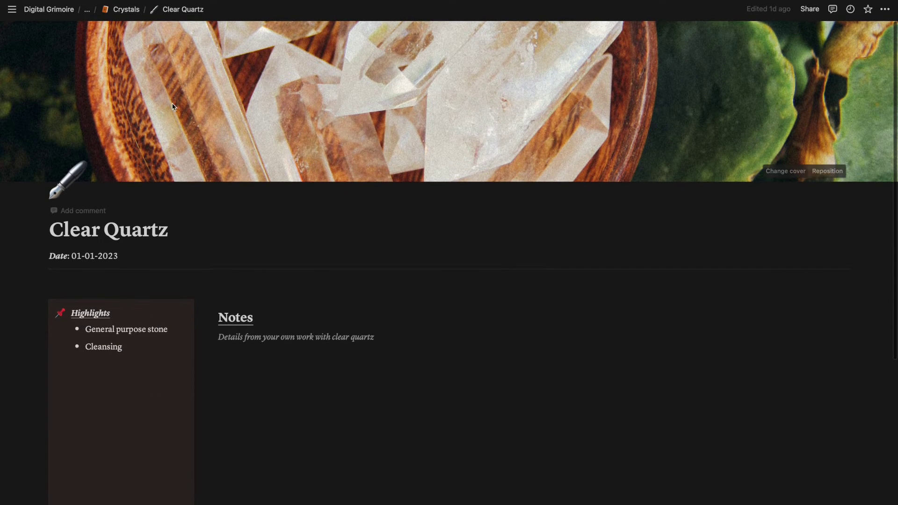
- Go back through Crystals to Correspondences and open the Days of the Week notebook
{"action": "left_click", "coordinate": [125, 9]}
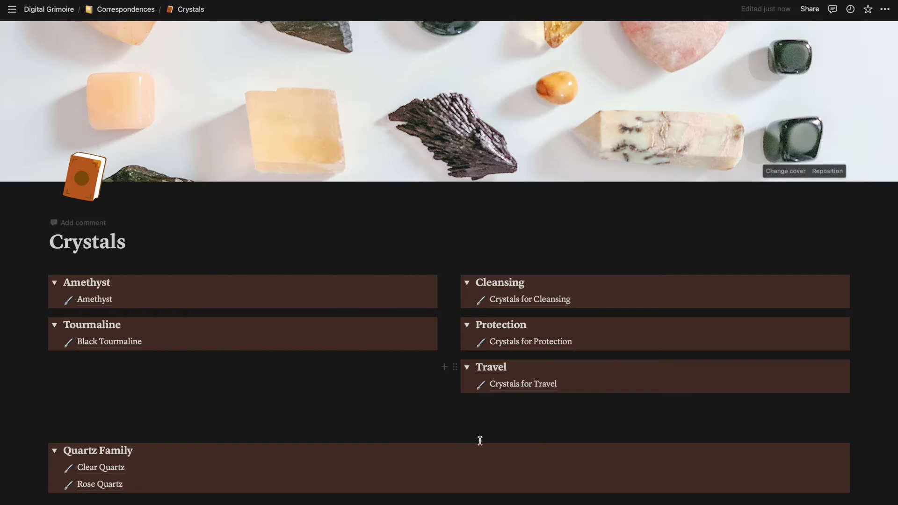
{"action": "scroll", "coordinate": [453, 445], "scroll_direction": "down", "scroll_amount": 3}
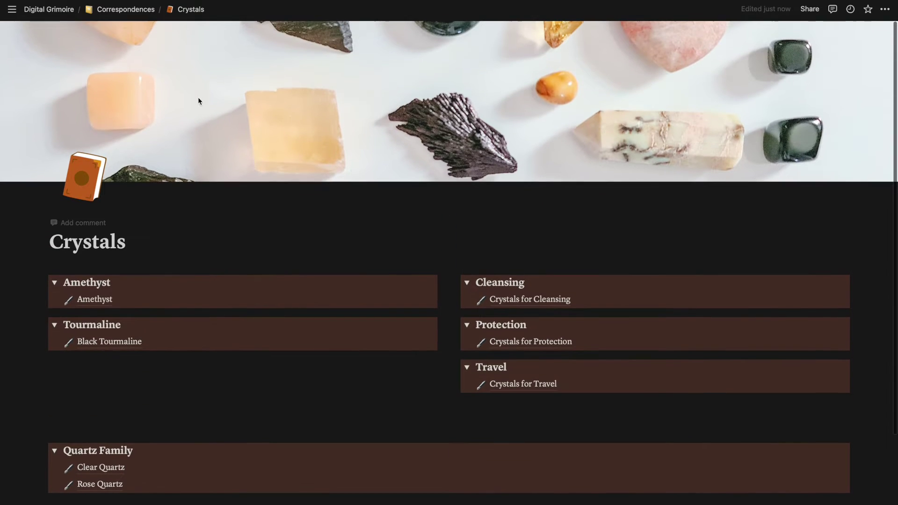
{"action": "left_click", "coordinate": [122, 10]}
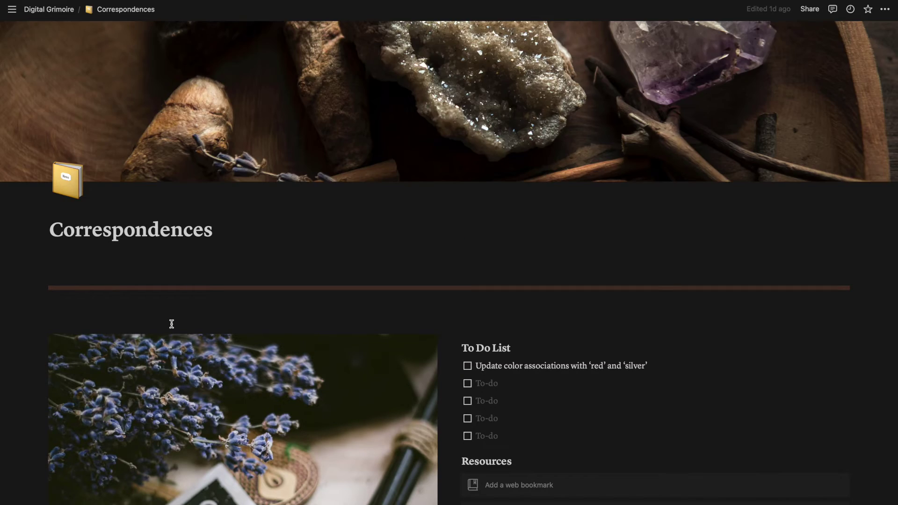
{"action": "scroll", "coordinate": [172, 324], "scroll_direction": "down", "scroll_amount": 5}
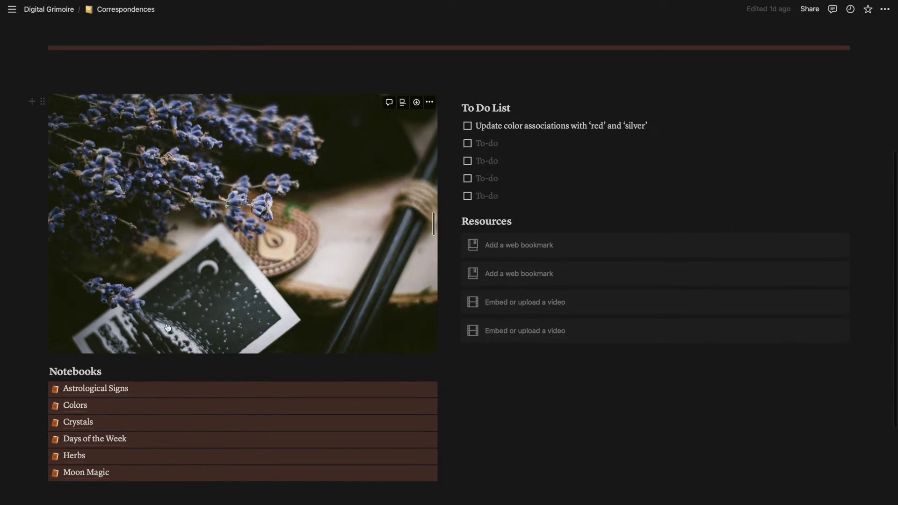
{"action": "left_click", "coordinate": [107, 444]}
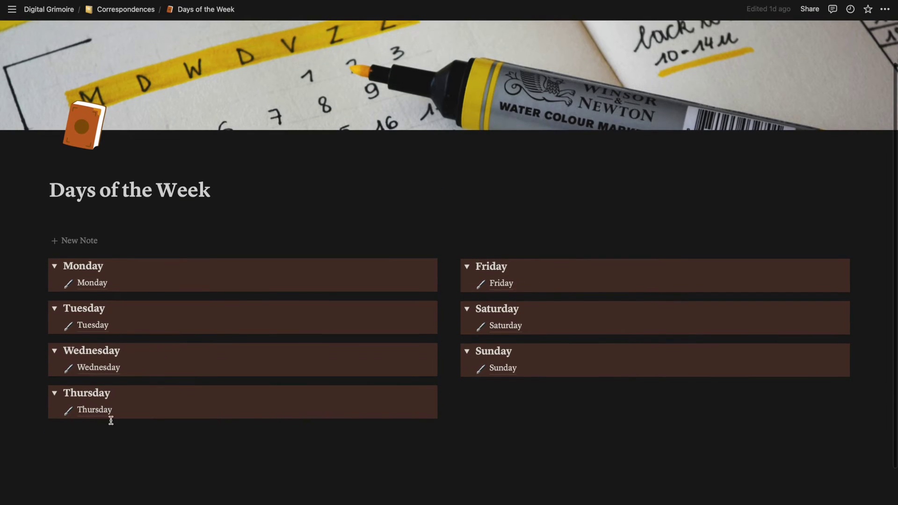
- Open the Wednesday page in the Days of the Week notebook and review its cover, Highlights and Notes sections
{"action": "left_click", "coordinate": [98, 368]}
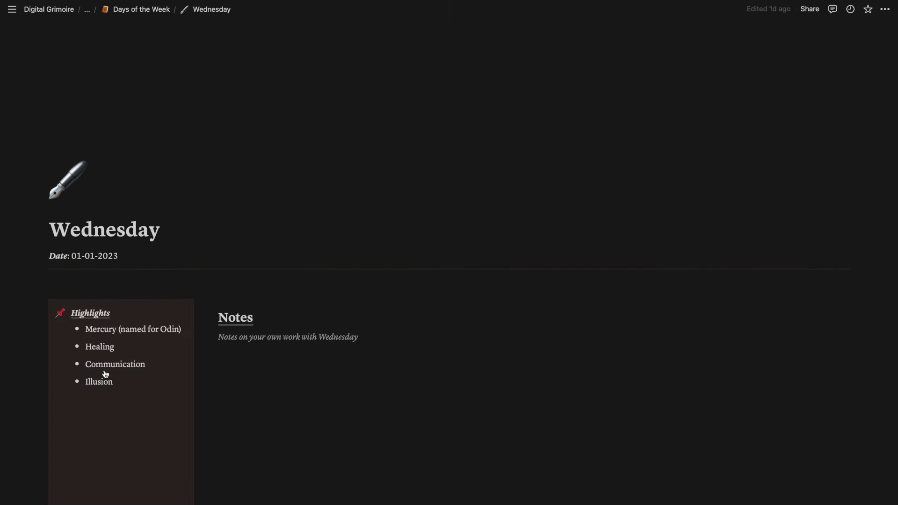
{"action": "scroll", "coordinate": [105, 372], "scroll_direction": "down", "scroll_amount": 3}
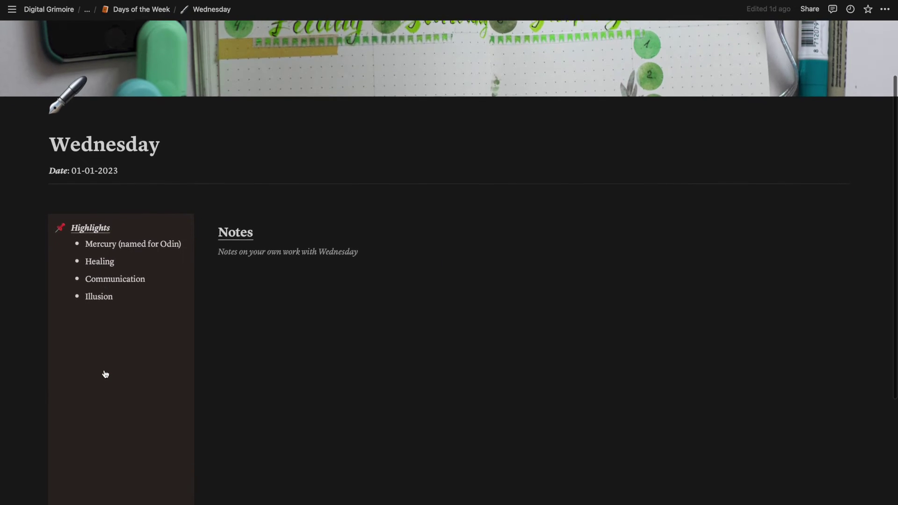
{"action": "scroll", "coordinate": [105, 371], "scroll_direction": "down", "scroll_amount": 2}
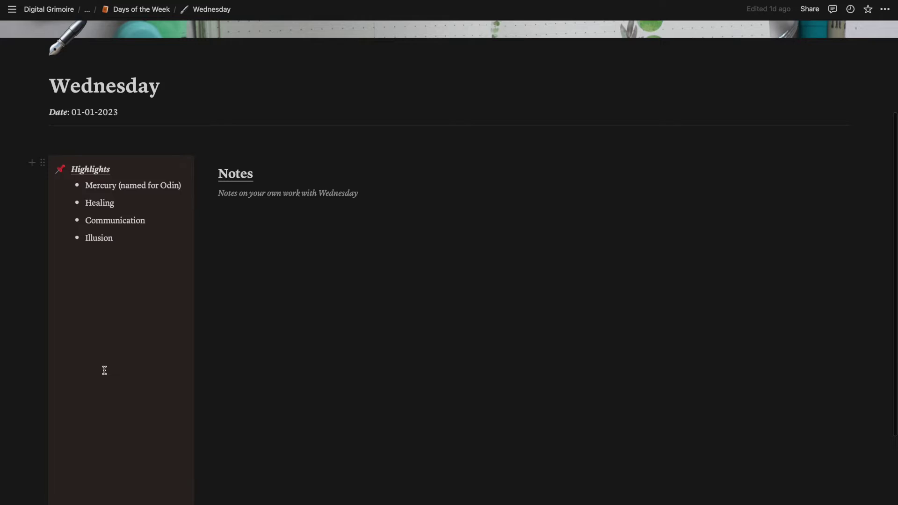
{"action": "scroll", "coordinate": [105, 370], "scroll_direction": "up", "scroll_amount": 3}
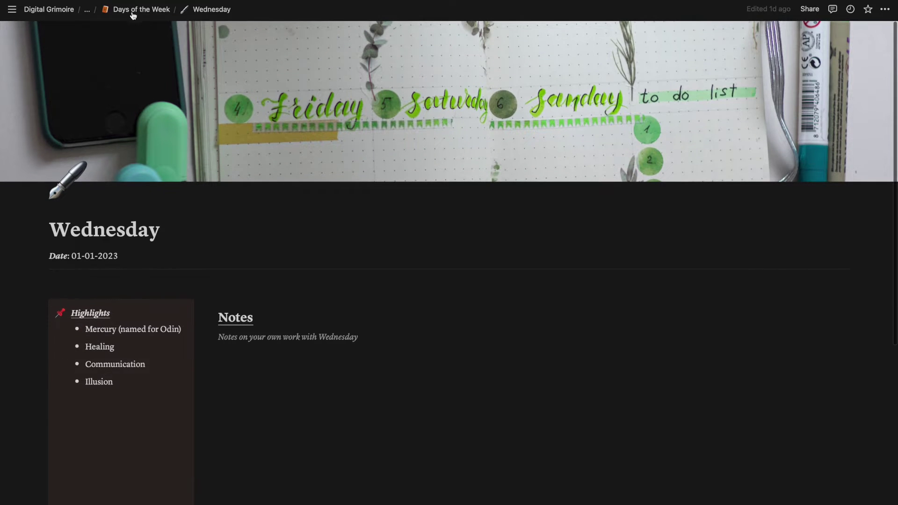
- Go back through Days of the Week to Correspondences and open the Herbs notebook
{"action": "left_click", "coordinate": [133, 11]}
{"action": "left_click", "coordinate": [124, 10]}
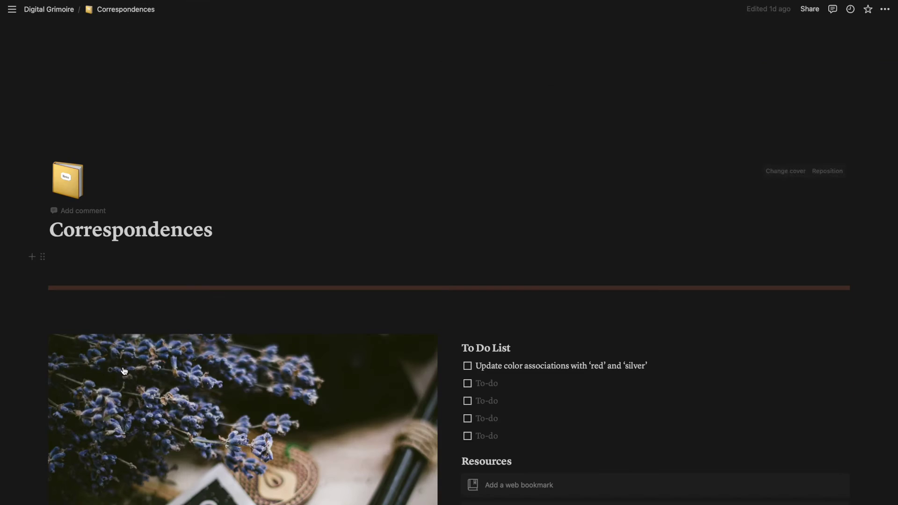
{"action": "scroll", "coordinate": [124, 370], "scroll_direction": "down", "scroll_amount": 9}
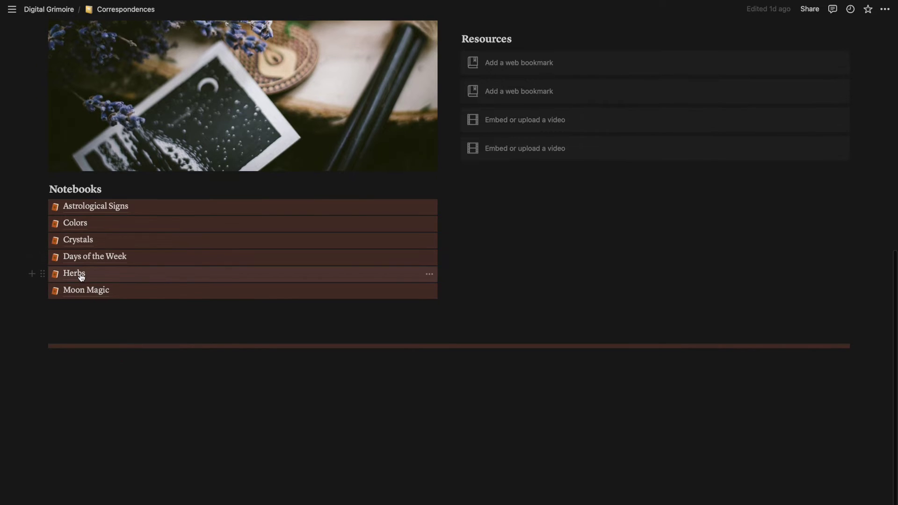
{"action": "left_click", "coordinate": [81, 277]}
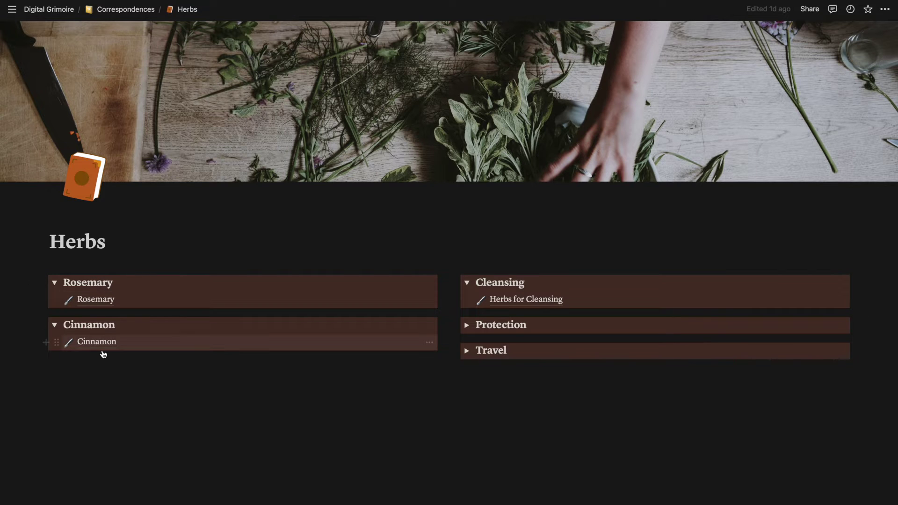
- Expand the Protection and Travel toggles in the Herbs notebook
{"action": "scroll", "coordinate": [102, 465], "scroll_direction": "down", "scroll_amount": 1}
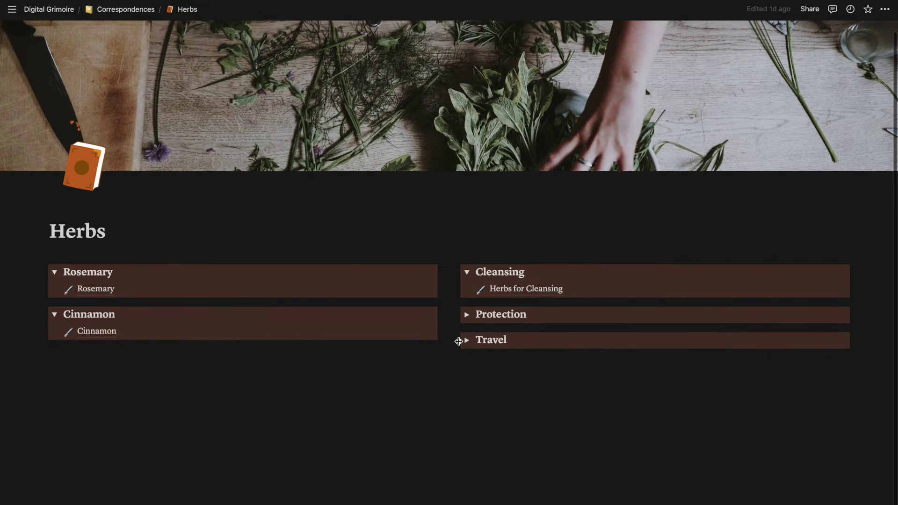
{"action": "left_click", "coordinate": [466, 315]}
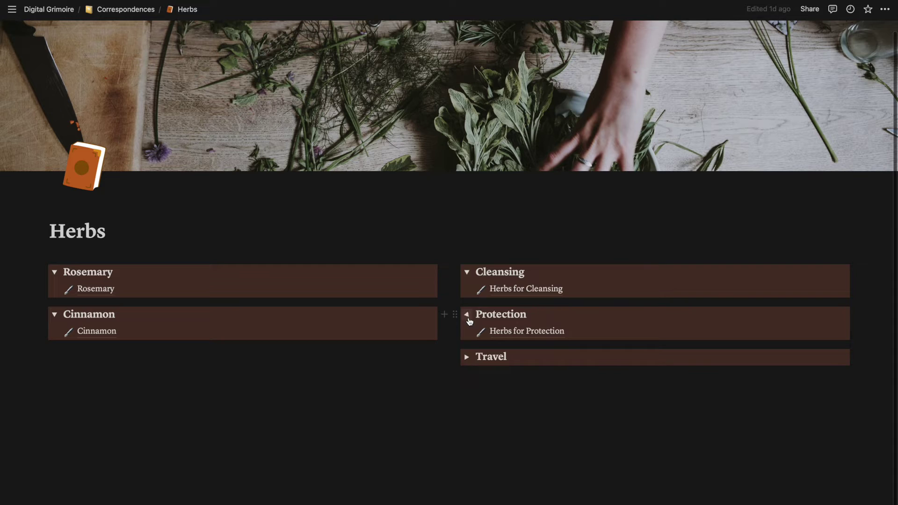
{"action": "left_click", "coordinate": [467, 356]}
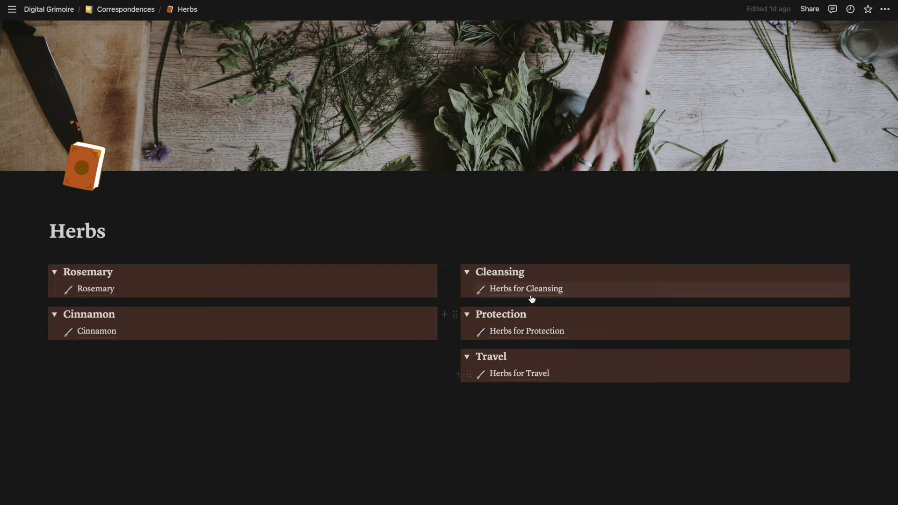
- Open the Herbs for Cleansing page and review its Highlights and Notes sections
{"action": "left_click", "coordinate": [556, 296]}
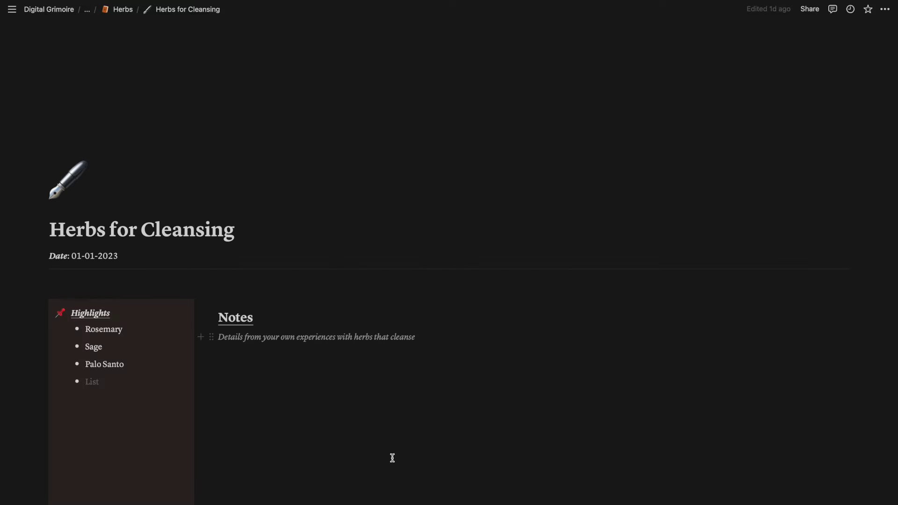
{"action": "scroll", "coordinate": [392, 458], "scroll_direction": "down", "scroll_amount": 3}
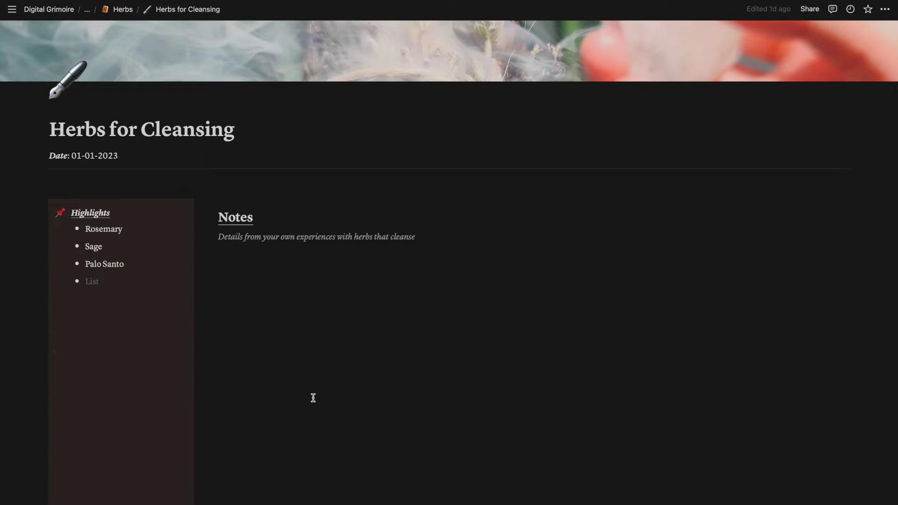
{"action": "scroll", "coordinate": [312, 398], "scroll_direction": "down", "scroll_amount": 4}
{"action": "scroll", "coordinate": [280, 328], "scroll_direction": "up", "scroll_amount": 8}
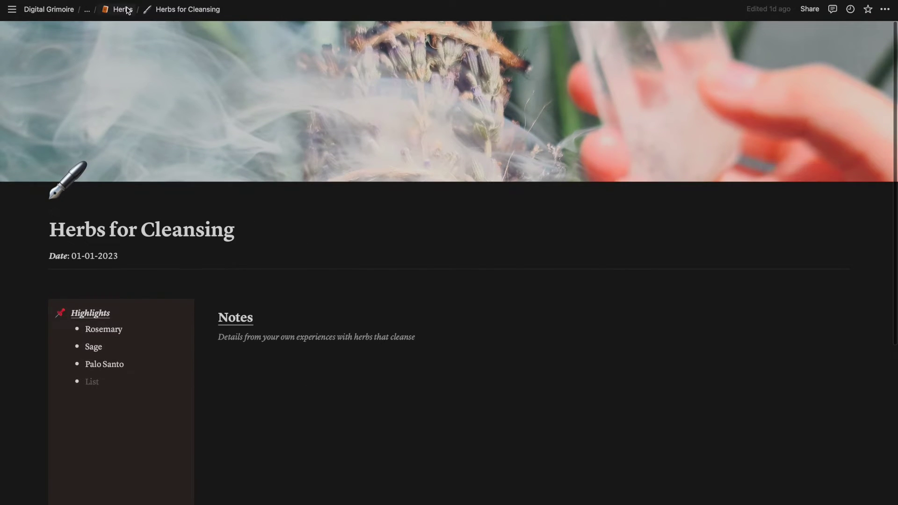
- Go back through Herbs to Correspondences and open the Moon Magic notebook
{"action": "left_click", "coordinate": [122, 10]}
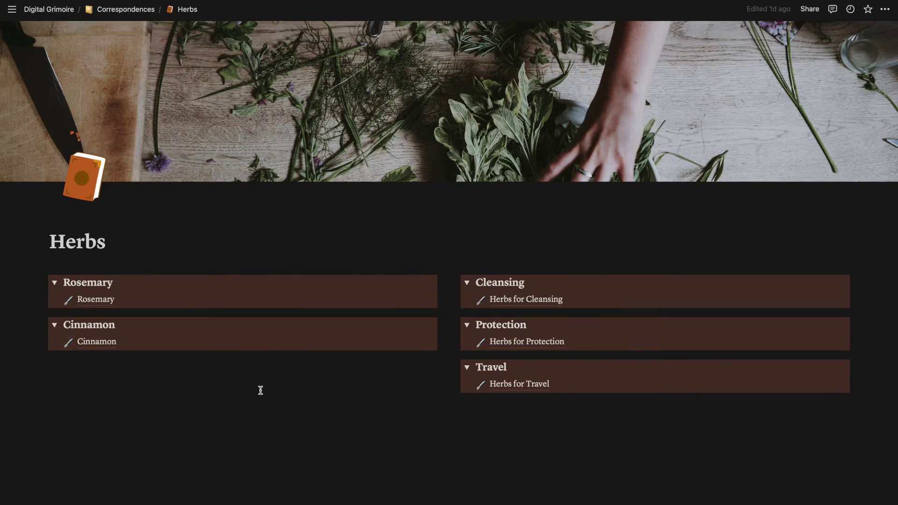
{"action": "left_click", "coordinate": [118, 14]}
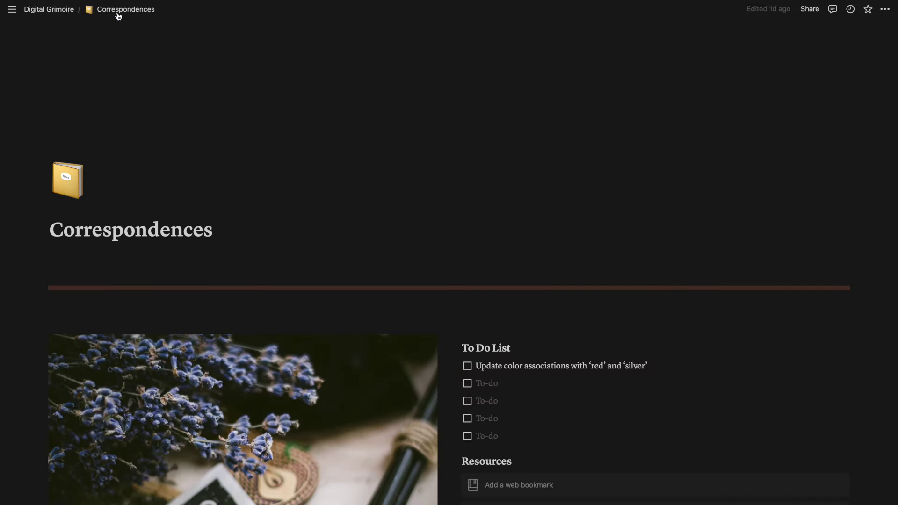
{"action": "scroll", "coordinate": [162, 209], "scroll_direction": "down", "scroll_amount": 9}
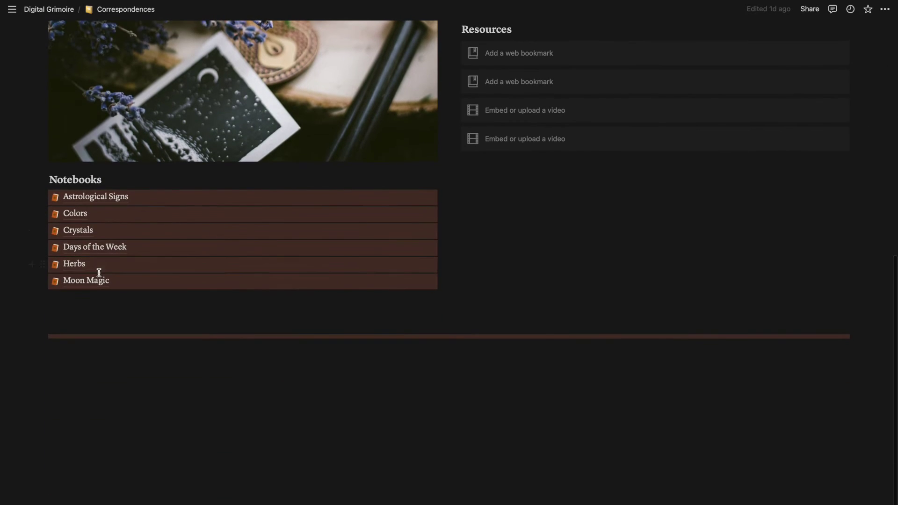
{"action": "left_click", "coordinate": [98, 282]}
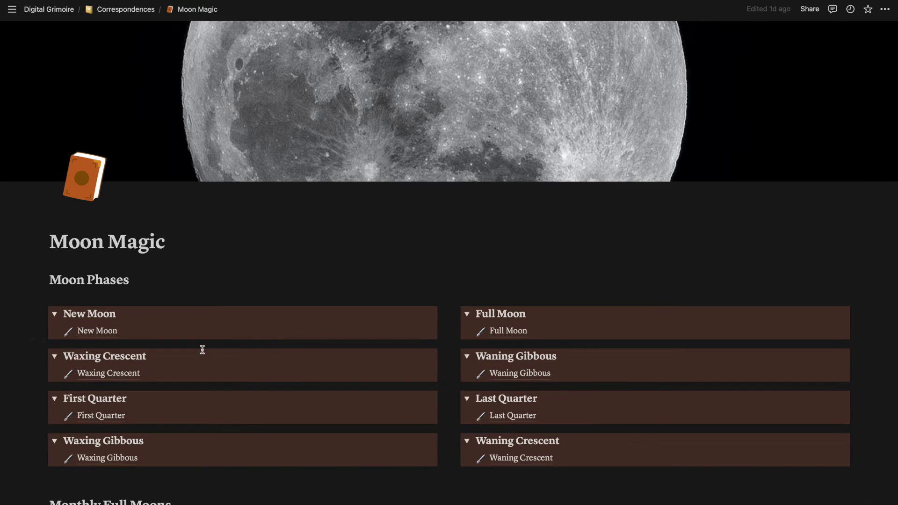
- Open the New Moon page under Moon Phases and review its cover, Highlights and Notes sections
{"action": "scroll", "coordinate": [202, 349], "scroll_direction": "down", "scroll_amount": 4}
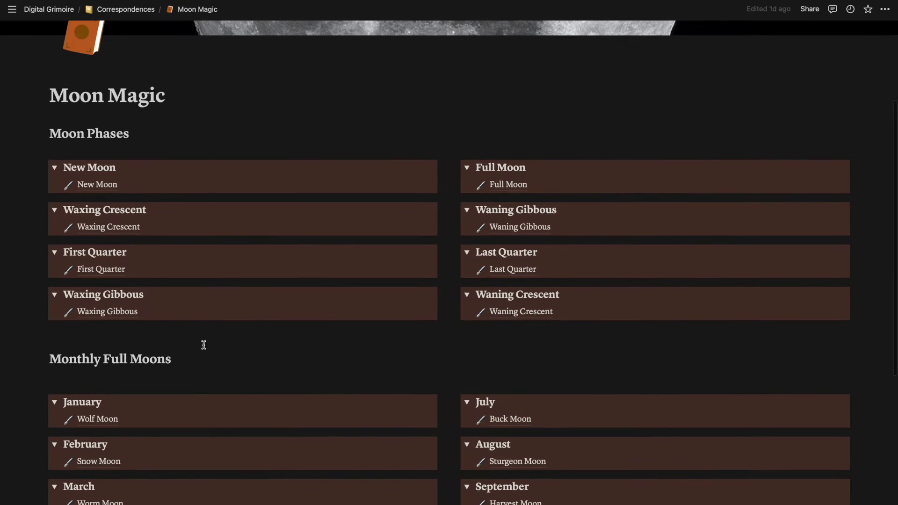
{"action": "left_click", "coordinate": [98, 186]}
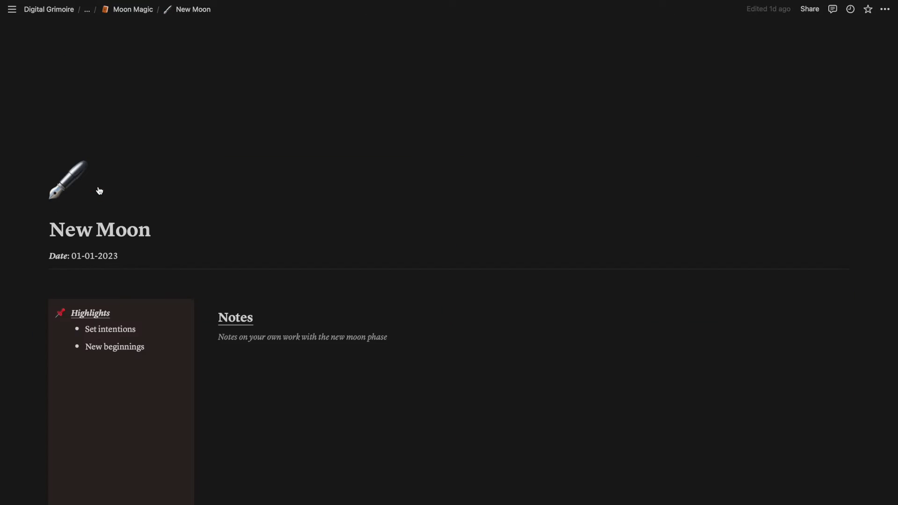
{"action": "scroll", "coordinate": [161, 320], "scroll_direction": "down", "scroll_amount": 2}
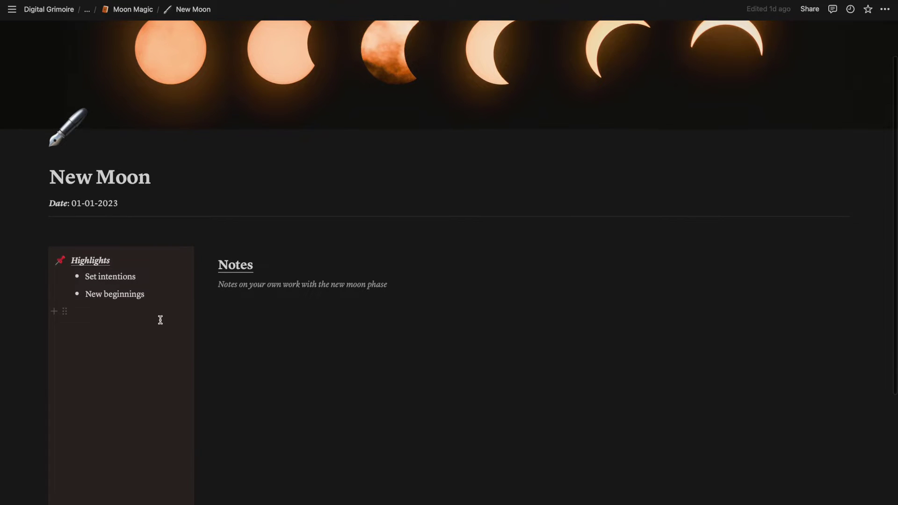
{"action": "scroll", "coordinate": [160, 320], "scroll_direction": "down", "scroll_amount": 5}
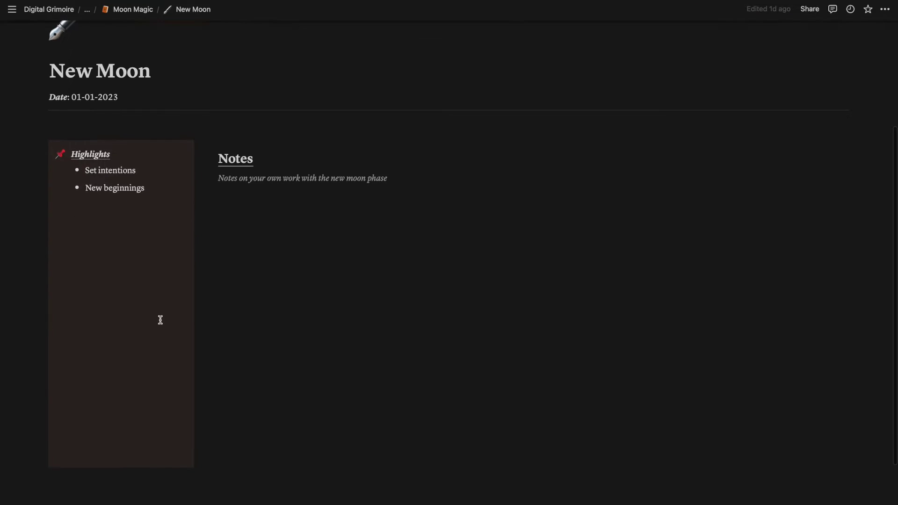
{"action": "scroll", "coordinate": [161, 320], "scroll_direction": "up", "scroll_amount": 7}
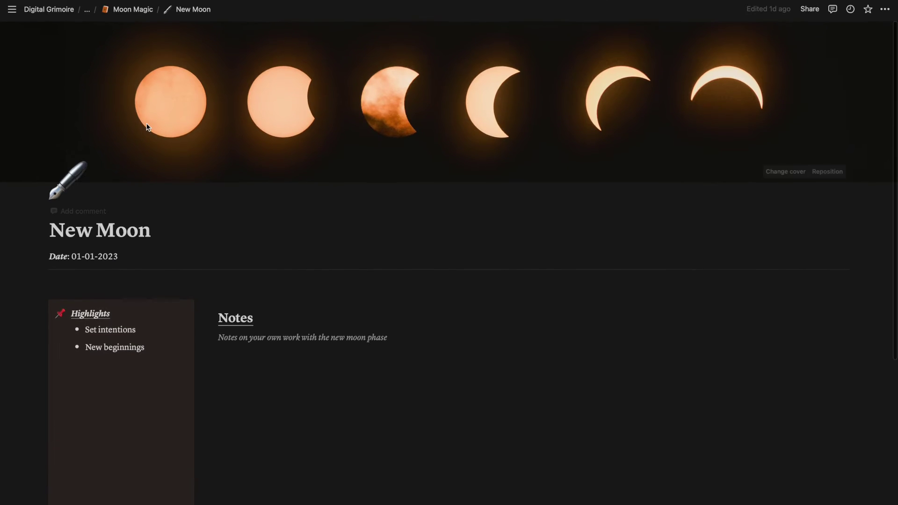
- Return to Moon Magic, open the Sturgeon Moon page under August and review its date, Highlights and Notes
{"action": "left_click", "coordinate": [132, 8]}
{"action": "scroll", "coordinate": [129, 288], "scroll_direction": "down", "scroll_amount": 10}
{"action": "scroll", "coordinate": [130, 289], "scroll_direction": "down", "scroll_amount": 3}
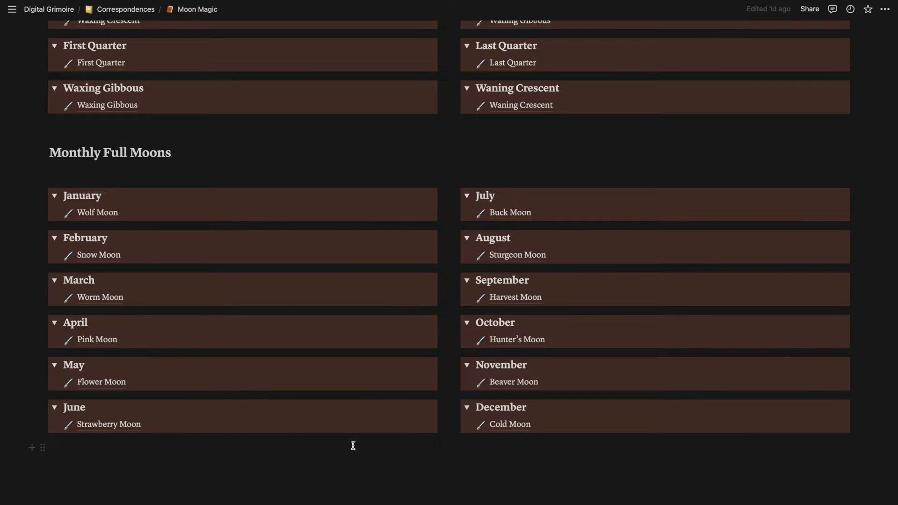
{"action": "left_click", "coordinate": [519, 256]}
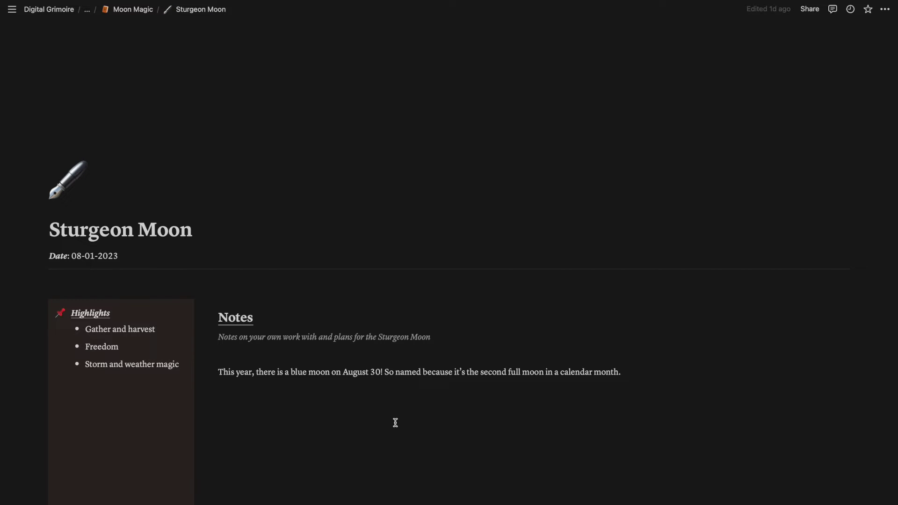
{"action": "scroll", "coordinate": [395, 423], "scroll_direction": "down", "scroll_amount": 3}
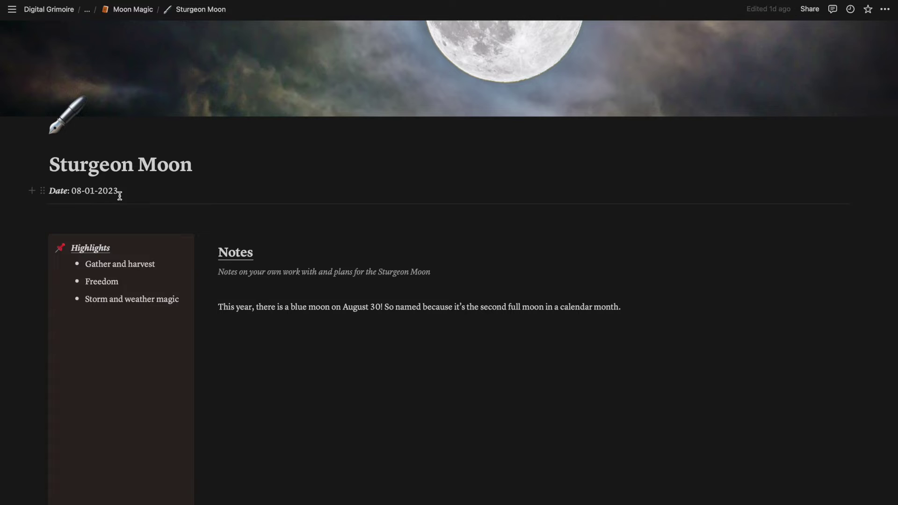
{"action": "scroll", "coordinate": [217, 199], "scroll_direction": "up", "scroll_amount": 3}
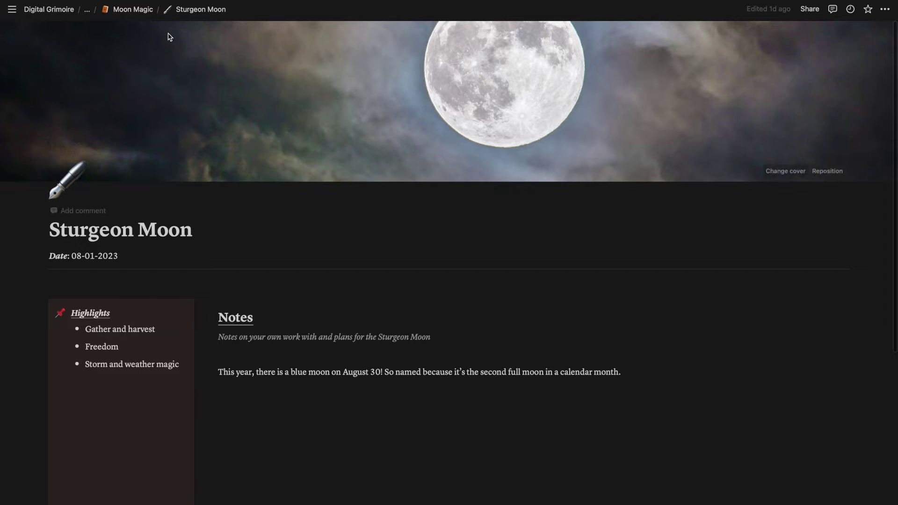
- Return to Moon Magic to look over its moon lists, and go back to the Correspondences page
{"action": "left_click", "coordinate": [130, 9]}
{"action": "scroll", "coordinate": [136, 223], "scroll_direction": "down", "scroll_amount": 10}
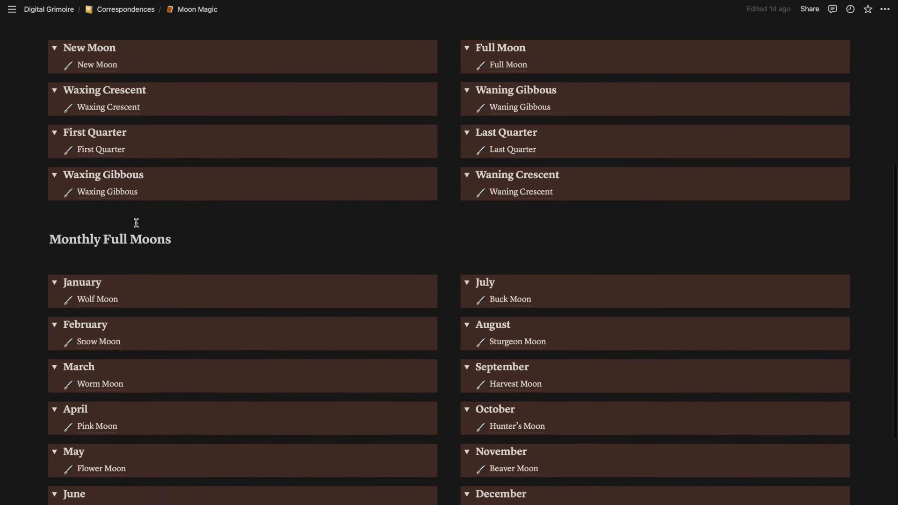
{"action": "scroll", "coordinate": [136, 223], "scroll_direction": "up", "scroll_amount": 3}
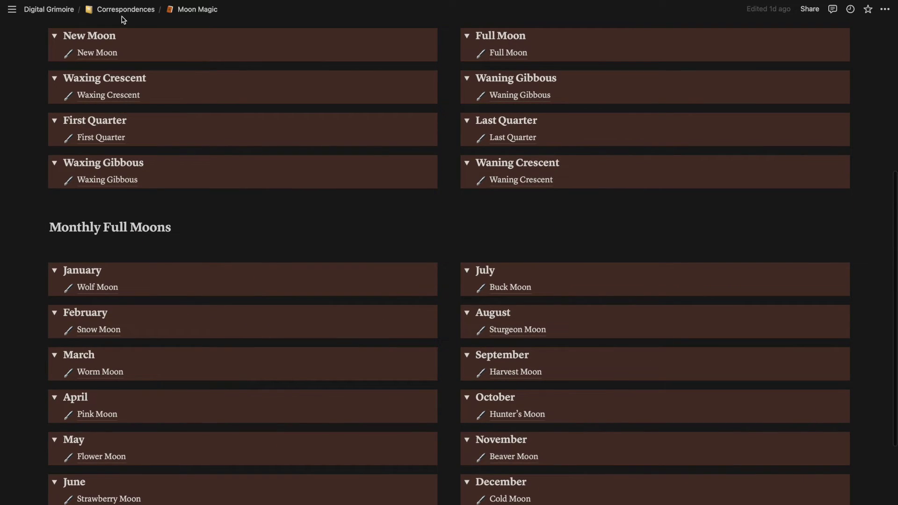
{"action": "left_click", "coordinate": [122, 9]}
{"action": "scroll", "coordinate": [117, 216], "scroll_direction": "down", "scroll_amount": 5}
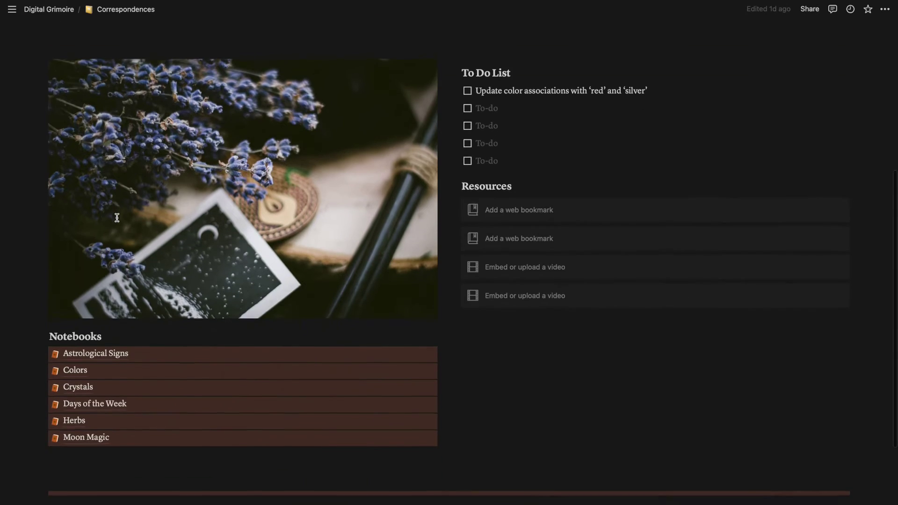
{"action": "scroll", "coordinate": [117, 216], "scroll_direction": "up", "scroll_amount": 5}
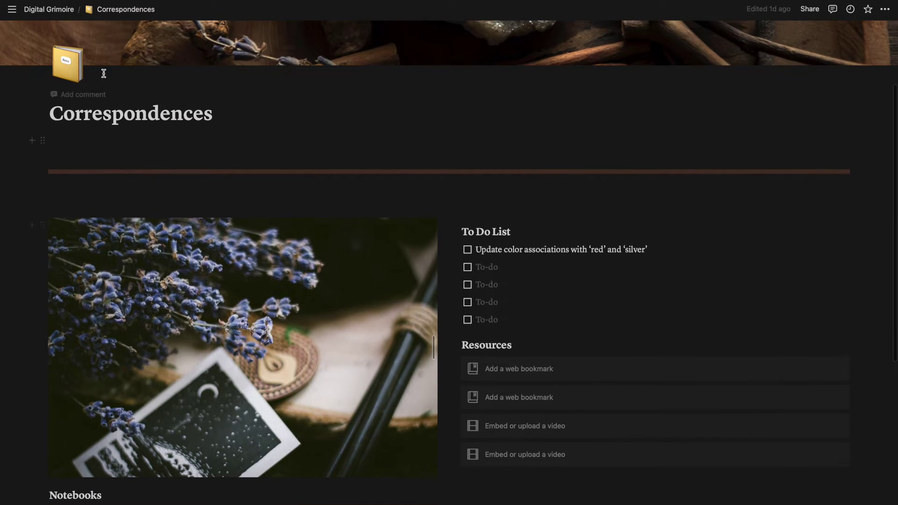
- Return to the Digital Grimoire main page and open the Astrology section from the gallery below the moon banner
{"action": "left_click", "coordinate": [70, 11]}
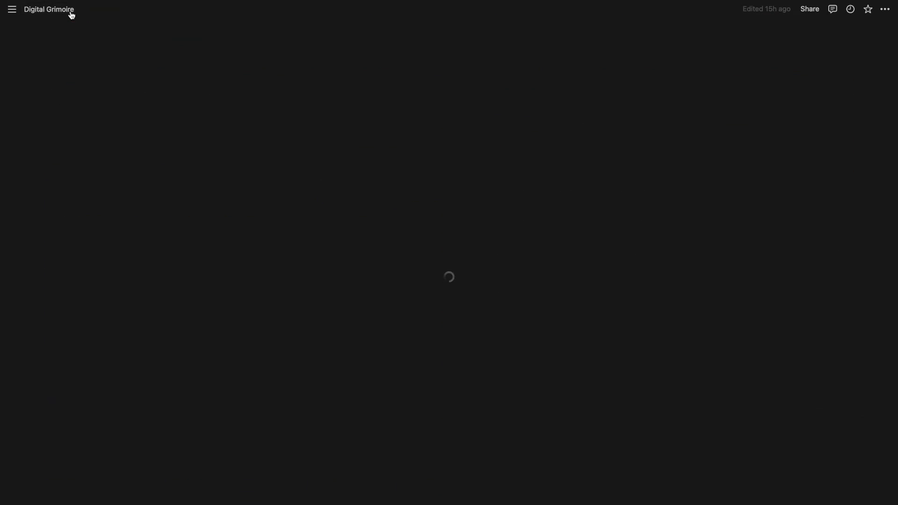
{"action": "scroll", "coordinate": [83, 269], "scroll_direction": "down", "scroll_amount": 4}
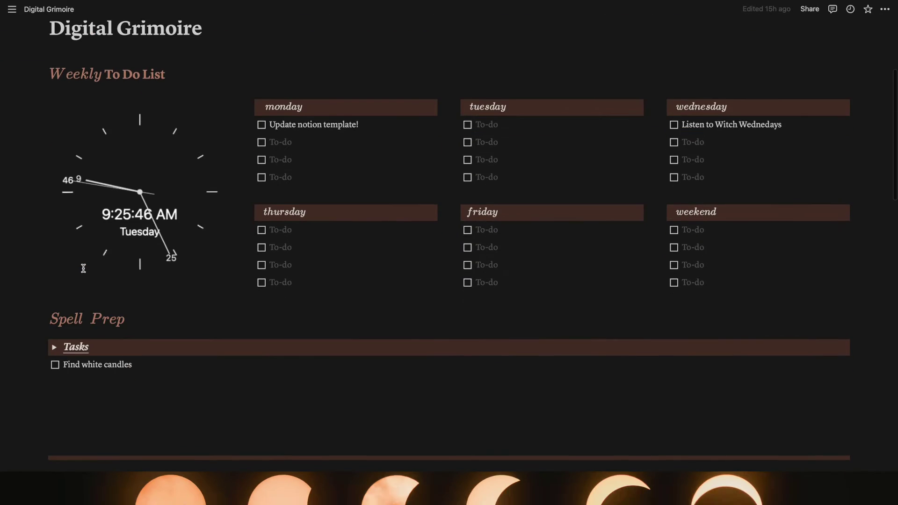
{"action": "scroll", "coordinate": [83, 269], "scroll_direction": "down", "scroll_amount": 8}
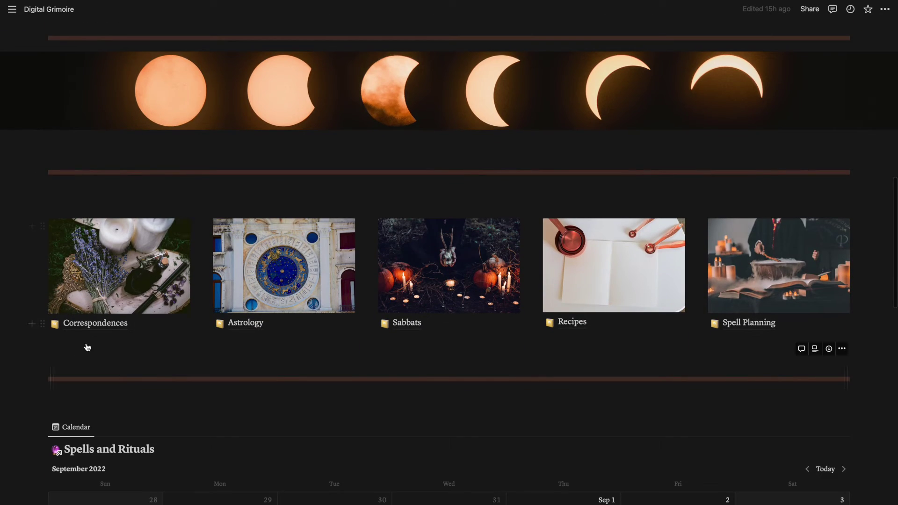
{"action": "left_click", "coordinate": [251, 324]}
- Show the Scorpio reading in the Daily Horoscope embed, check the embed's block actions and dismiss them
{"action": "scroll", "coordinate": [251, 325], "scroll_direction": "down", "scroll_amount": 6}
{"action": "scroll", "coordinate": [267, 296], "scroll_direction": "up", "scroll_amount": 1}
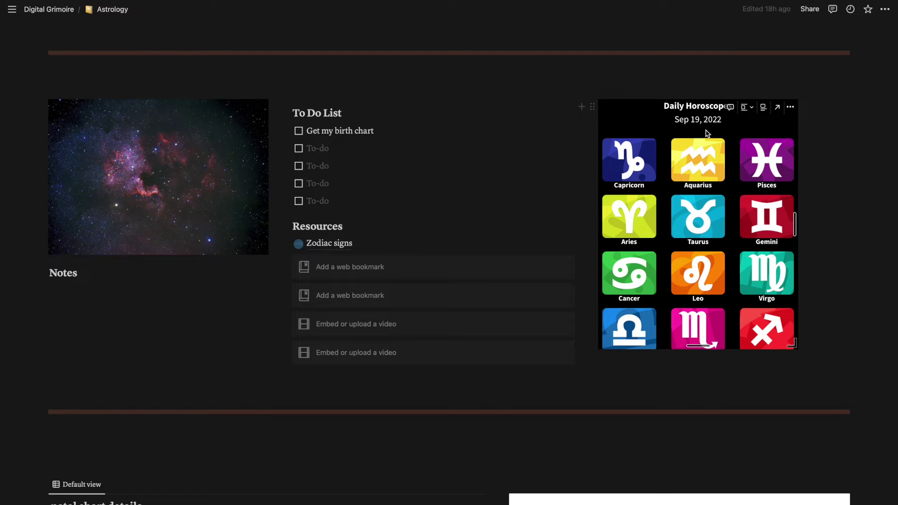
{"action": "scroll", "coordinate": [723, 242], "scroll_direction": "down", "scroll_amount": 2}
{"action": "left_click", "coordinate": [700, 297]}
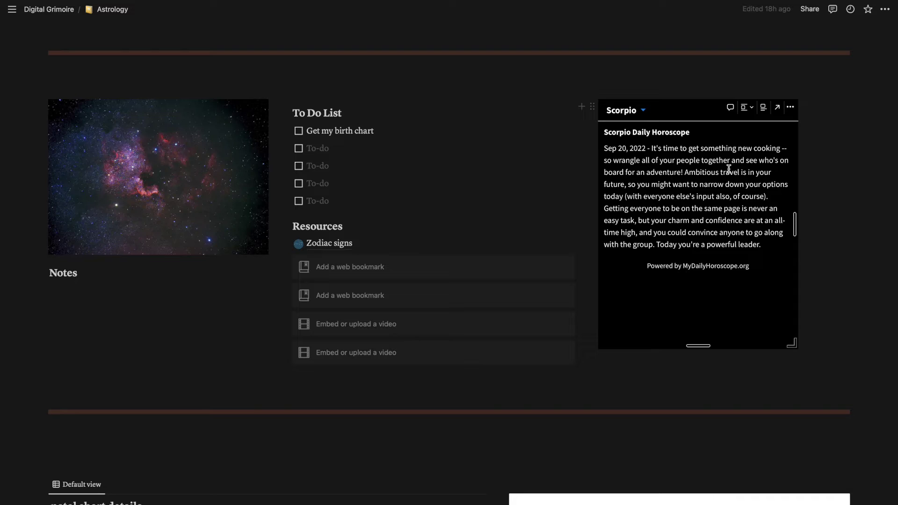
{"action": "left_click", "coordinate": [592, 107]}
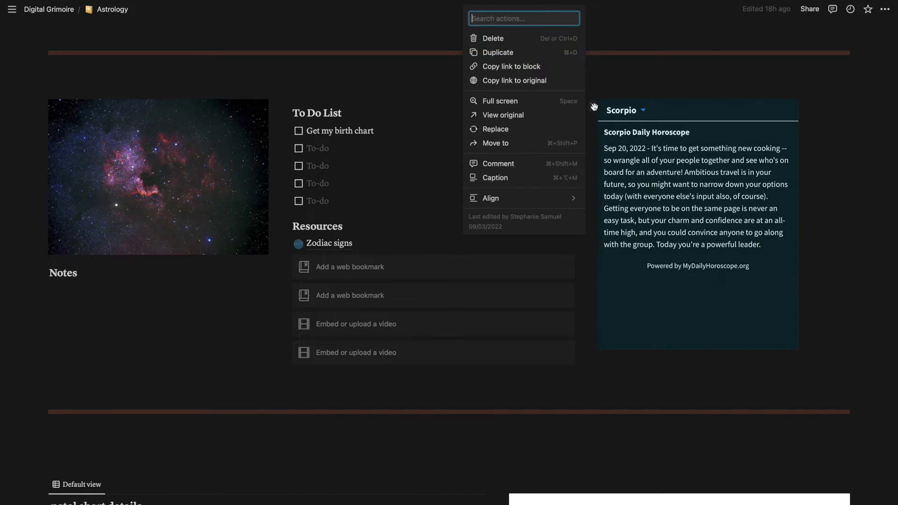
{"action": "left_click", "coordinate": [682, 246]}
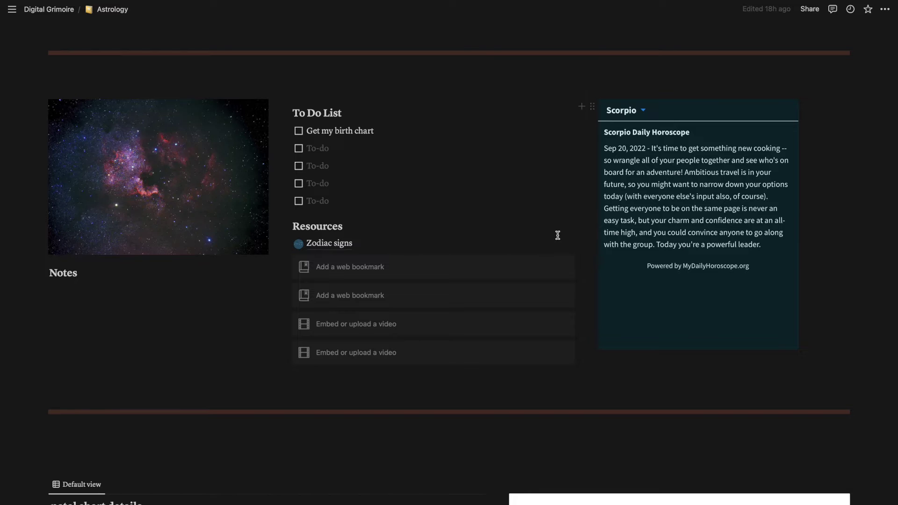
- Review the natal chart details table and the birth chart image on the Astrology page
{"action": "scroll", "coordinate": [393, 361], "scroll_direction": "down", "scroll_amount": 5}
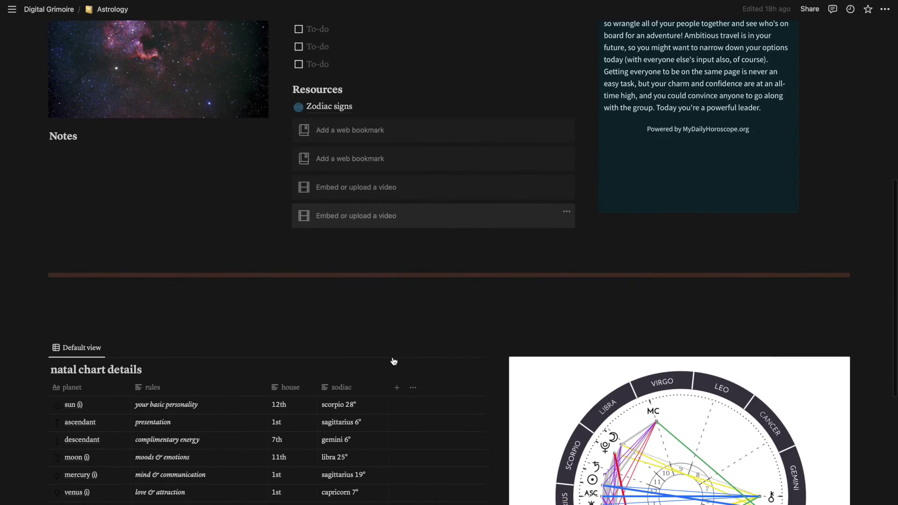
{"action": "scroll", "coordinate": [393, 361], "scroll_direction": "down", "scroll_amount": 3}
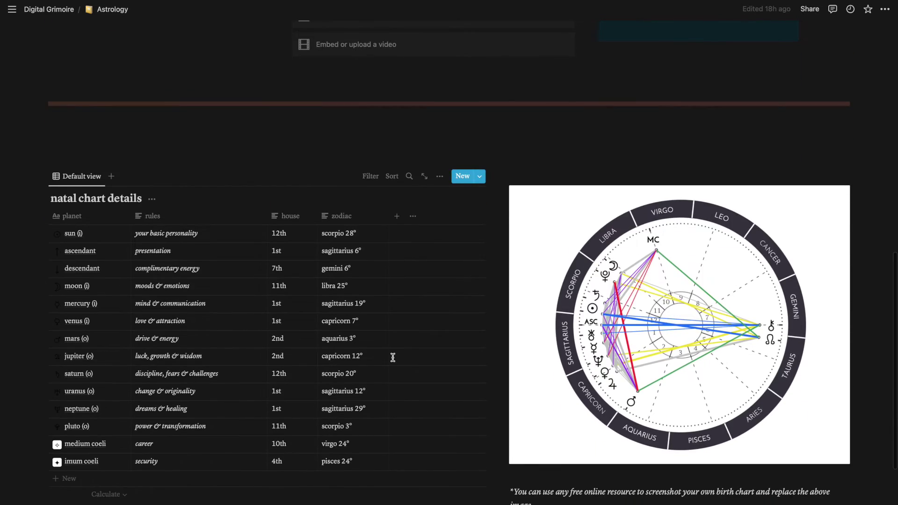
- Look over the natal chart details and birth chart image again, and open Zodiac signs from the Astrology page's Resources
{"action": "scroll", "coordinate": [433, 451], "scroll_direction": "down", "scroll_amount": 2}
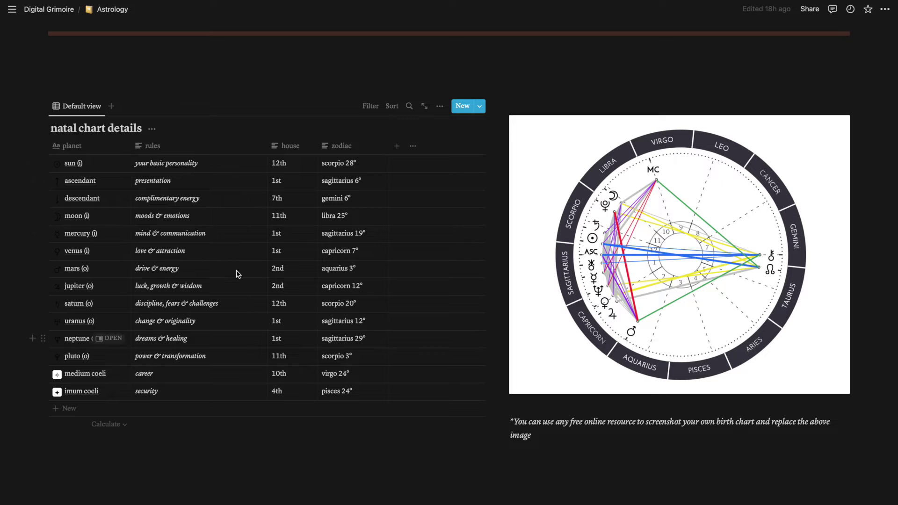
{"action": "scroll", "coordinate": [288, 365], "scroll_direction": "up", "scroll_amount": 1}
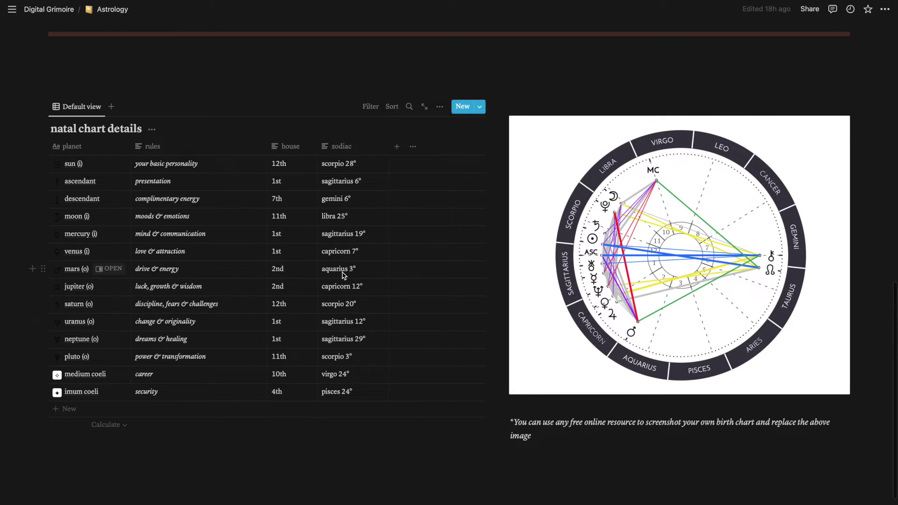
{"action": "scroll", "coordinate": [343, 275], "scroll_direction": "up", "scroll_amount": 10}
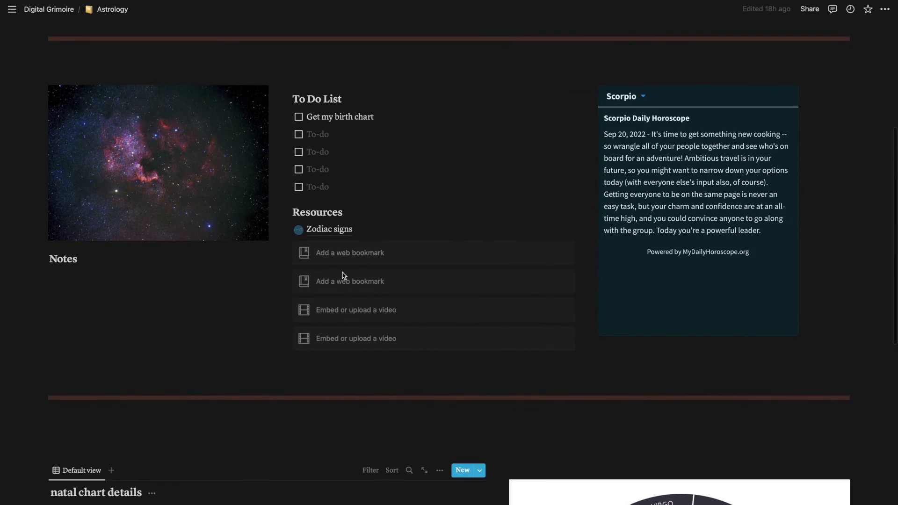
{"action": "scroll", "coordinate": [342, 275], "scroll_direction": "up", "scroll_amount": 3}
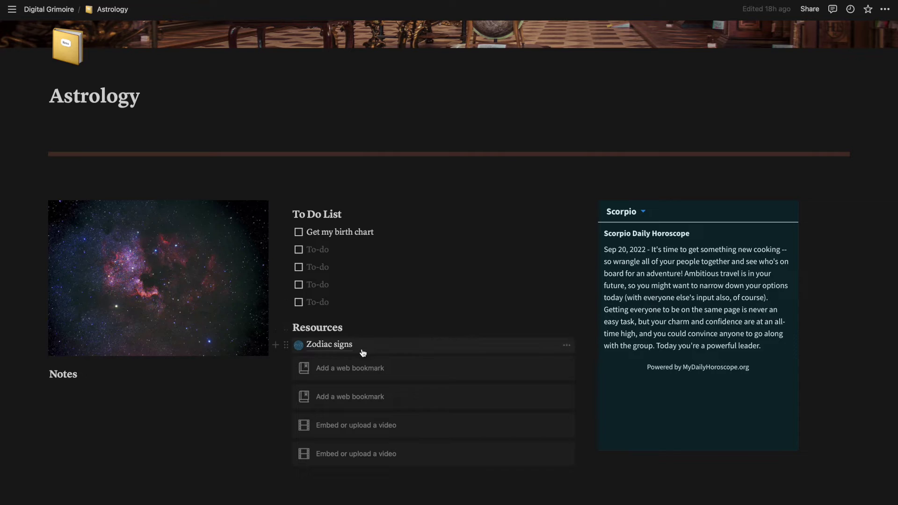
{"action": "left_click", "coordinate": [336, 349]}
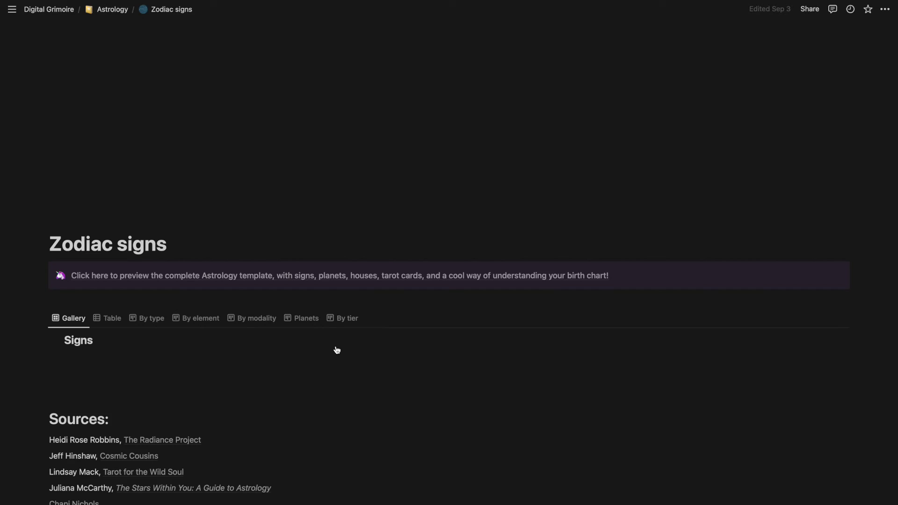
- Look through the Signs gallery and the Sources list on the Zodiac signs page
{"action": "scroll", "coordinate": [524, 348], "scroll_direction": "down", "scroll_amount": 3}
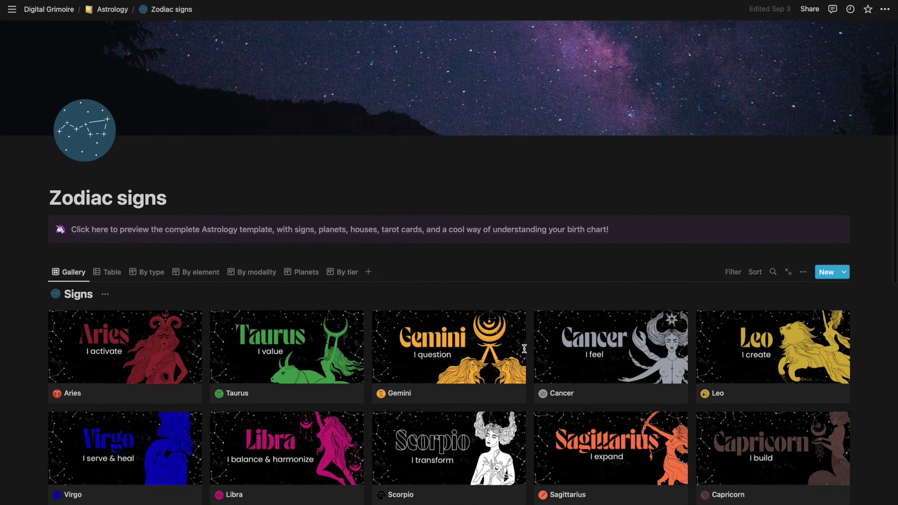
{"action": "scroll", "coordinate": [525, 353], "scroll_direction": "down", "scroll_amount": 2}
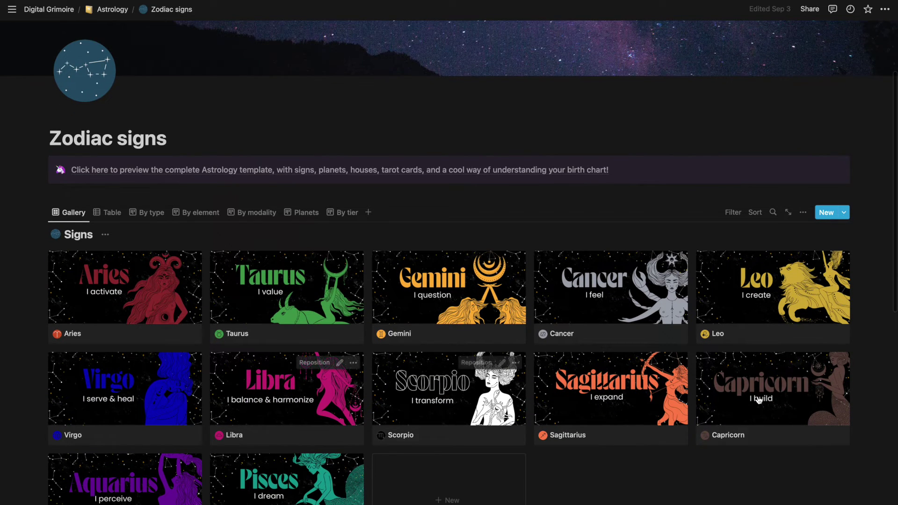
{"action": "scroll", "coordinate": [694, 499], "scroll_direction": "down", "scroll_amount": 3}
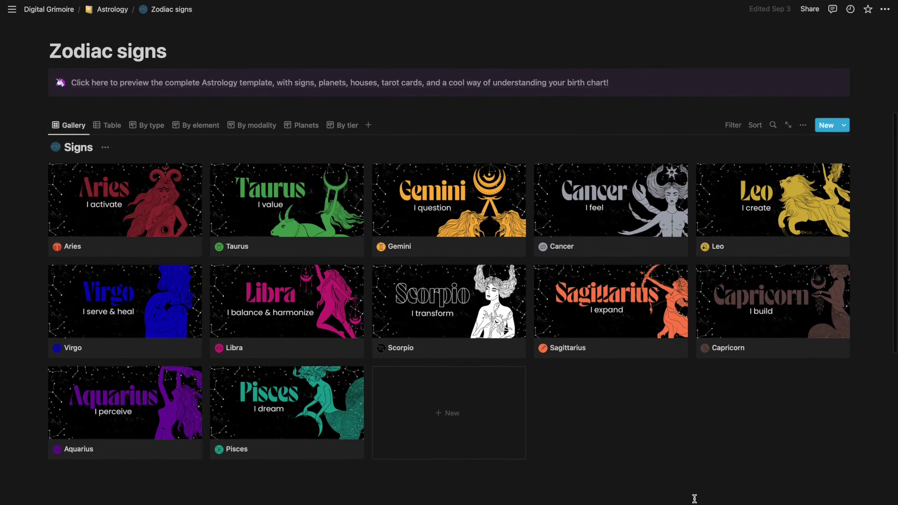
{"action": "scroll", "coordinate": [694, 499], "scroll_direction": "down", "scroll_amount": 5}
{"action": "scroll", "coordinate": [694, 498], "scroll_direction": "down", "scroll_amount": 6}
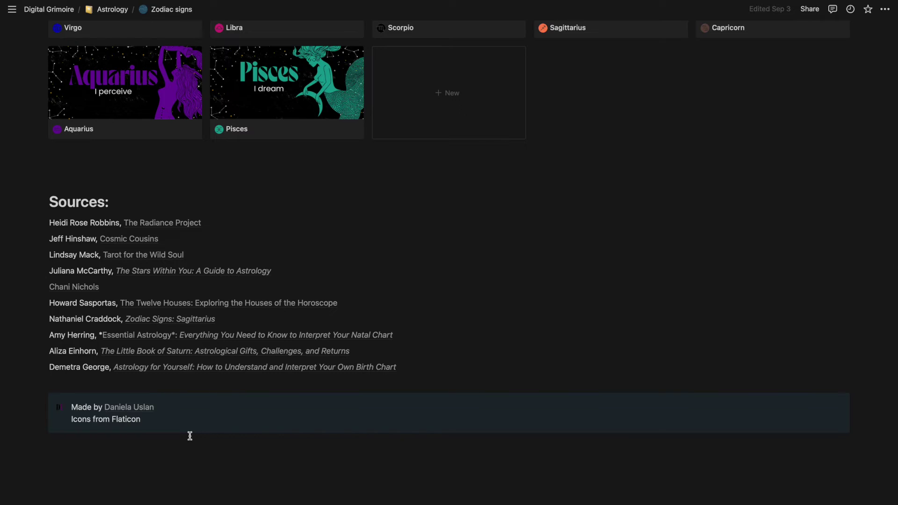
{"action": "scroll", "coordinate": [189, 434], "scroll_direction": "up", "scroll_amount": 15}
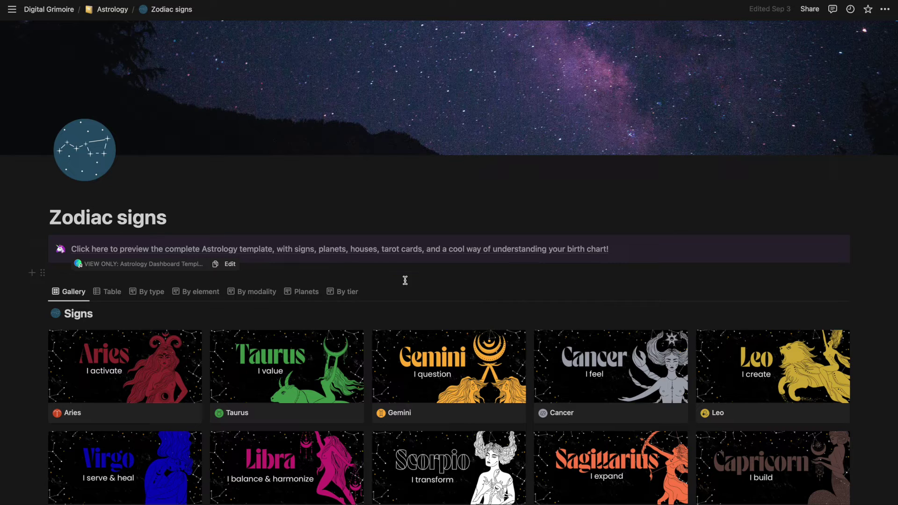
{"action": "scroll", "coordinate": [411, 311], "scroll_direction": "down", "scroll_amount": 5}
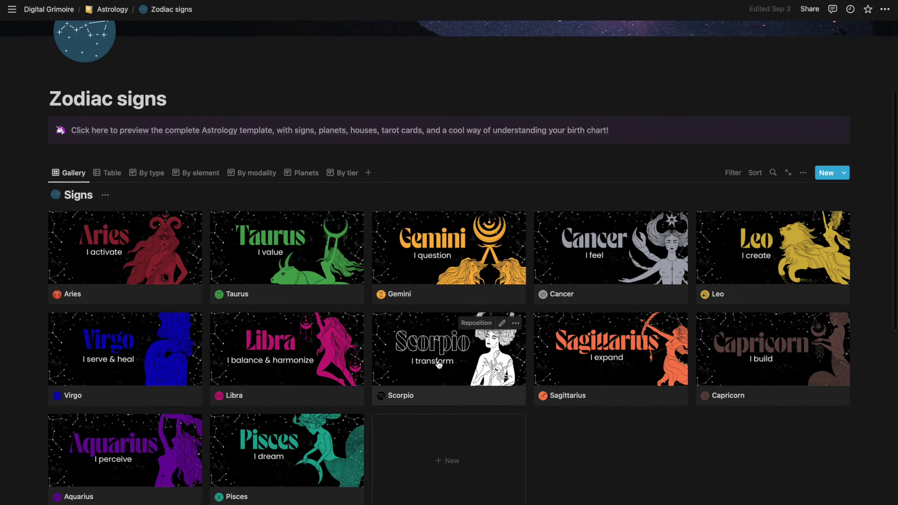
- Open the Scorpio card, review its properties from Keyword through Tarot, and close it
{"action": "left_click", "coordinate": [449, 367]}
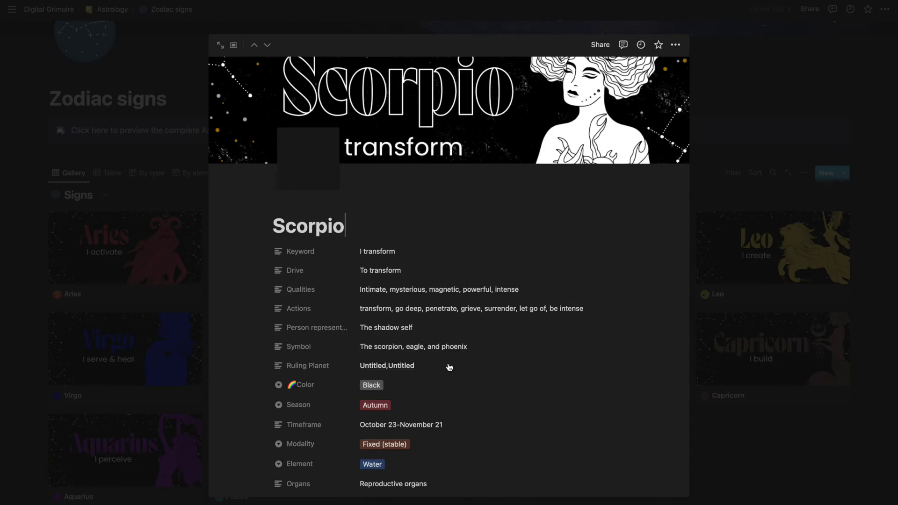
{"action": "scroll", "coordinate": [424, 407], "scroll_direction": "down", "scroll_amount": 2}
{"action": "scroll", "coordinate": [424, 406], "scroll_direction": "down", "scroll_amount": 1}
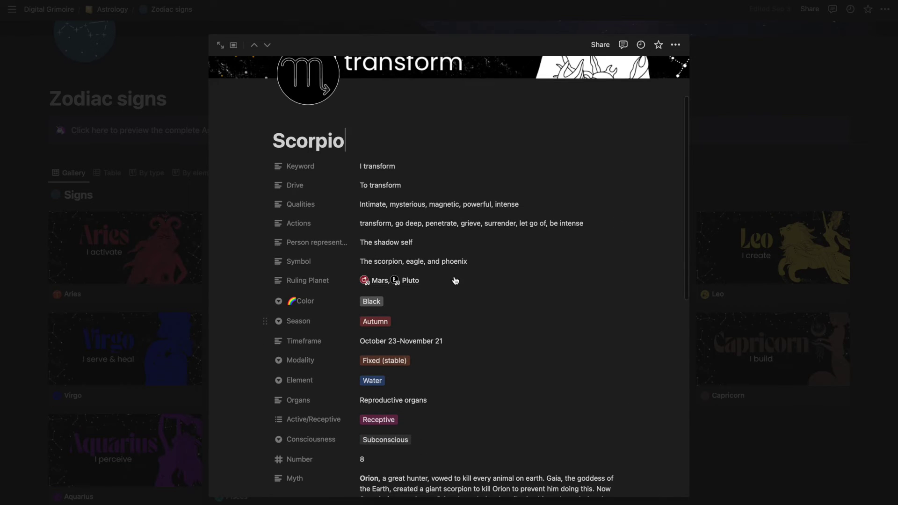
{"action": "scroll", "coordinate": [467, 407], "scroll_direction": "down", "scroll_amount": 2}
{"action": "scroll", "coordinate": [467, 406], "scroll_direction": "down", "scroll_amount": 5}
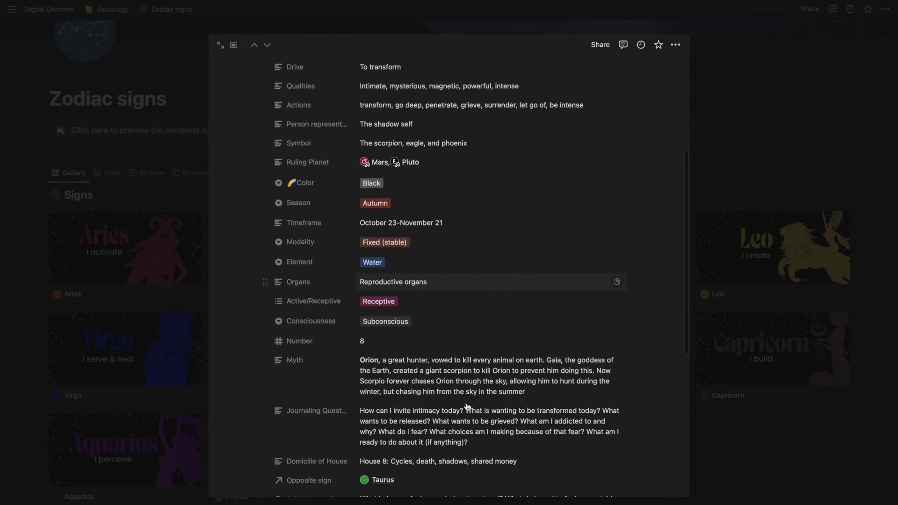
{"action": "scroll", "coordinate": [468, 406], "scroll_direction": "down", "scroll_amount": 3}
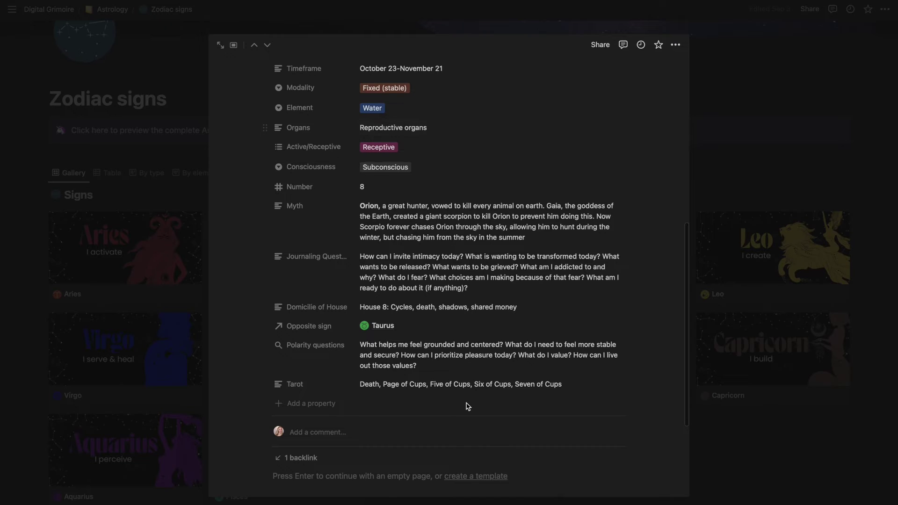
{"action": "scroll", "coordinate": [395, 366], "scroll_direction": "up", "scroll_amount": 15}
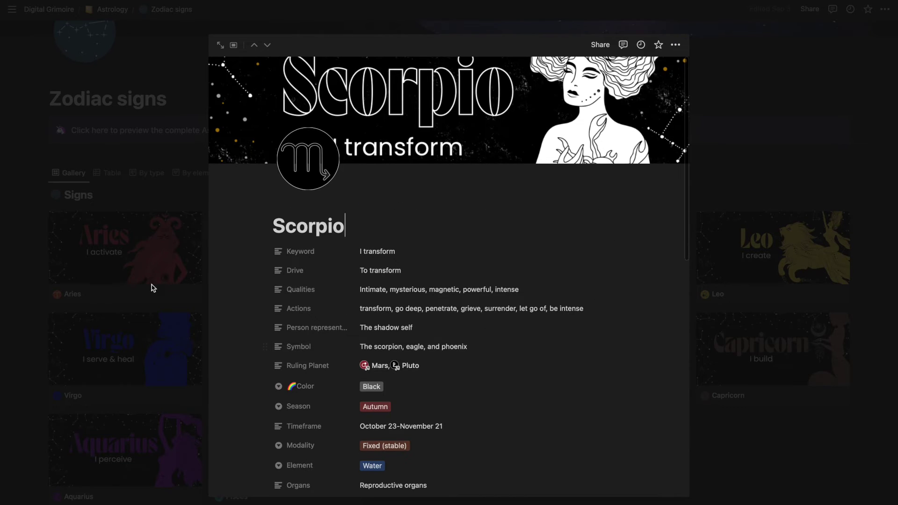
{"action": "left_click", "coordinate": [151, 306]}
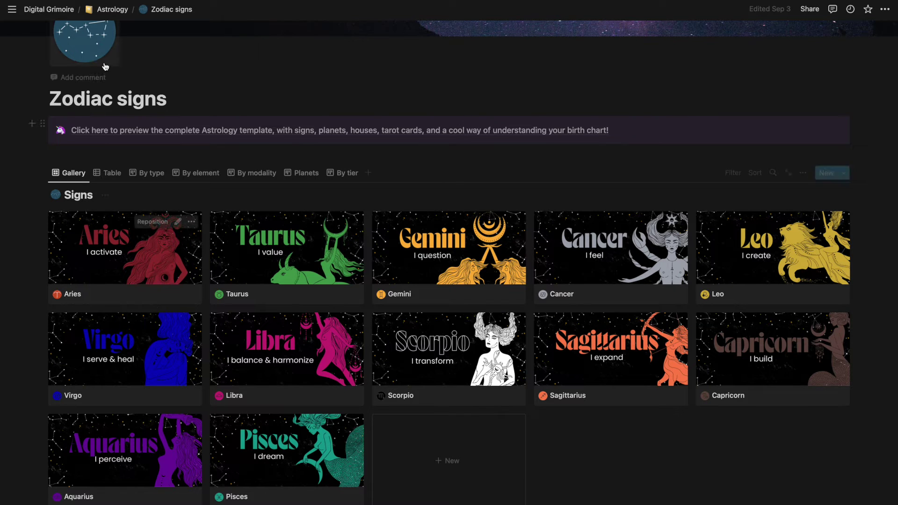
- Return to the Astrology page and look over its to-do list, resources, horoscope embed and natal chart details
{"action": "left_click", "coordinate": [115, 9]}
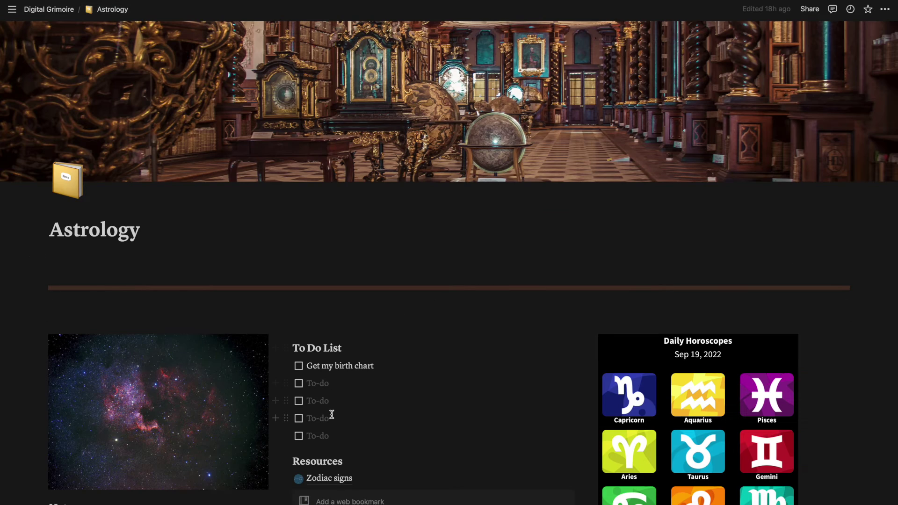
{"action": "scroll", "coordinate": [377, 484], "scroll_direction": "down", "scroll_amount": 5}
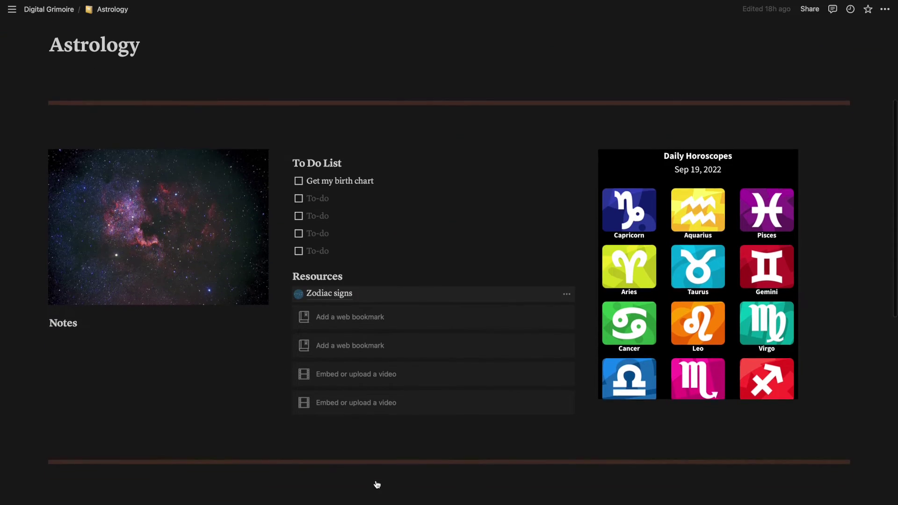
{"action": "scroll", "coordinate": [302, 187], "scroll_direction": "down", "scroll_amount": 9}
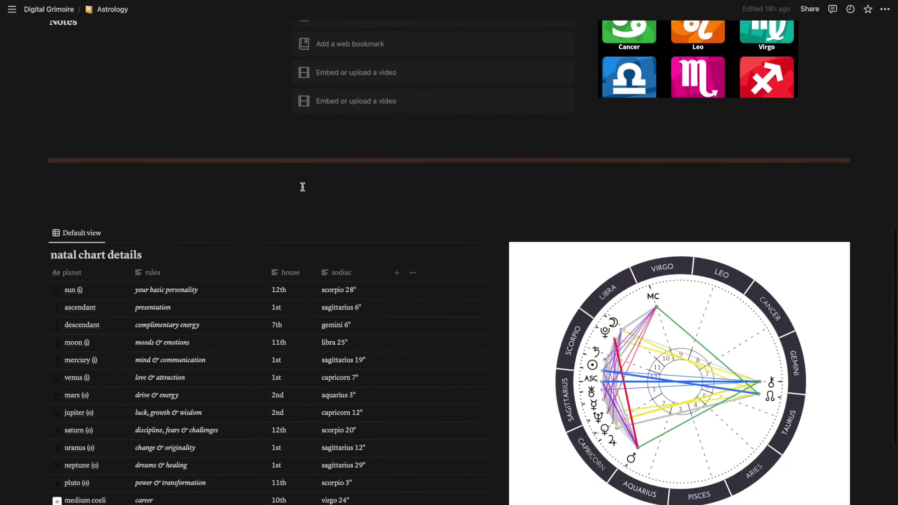
{"action": "scroll", "coordinate": [302, 186], "scroll_direction": "up", "scroll_amount": 15}
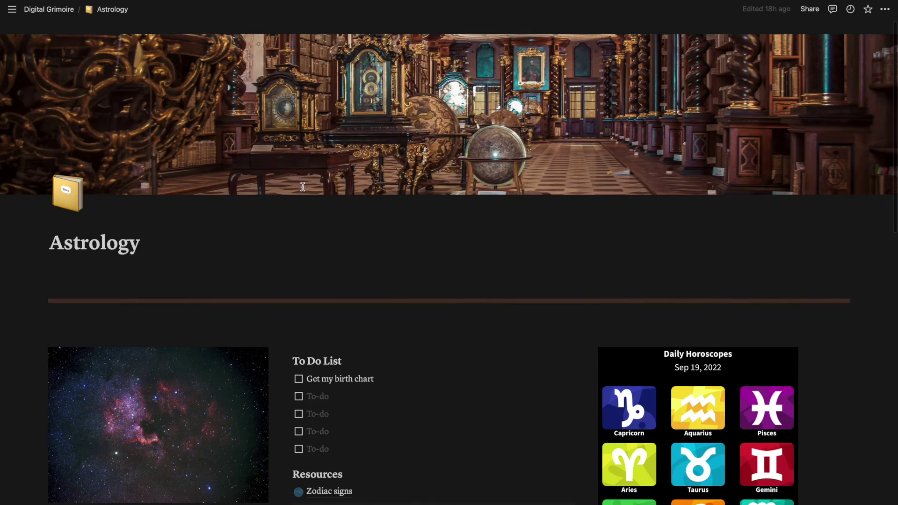
- Return to the Digital Grimoire main page, keep the workspace page tree open and expand Astrology in it
{"action": "left_click", "coordinate": [69, 13]}
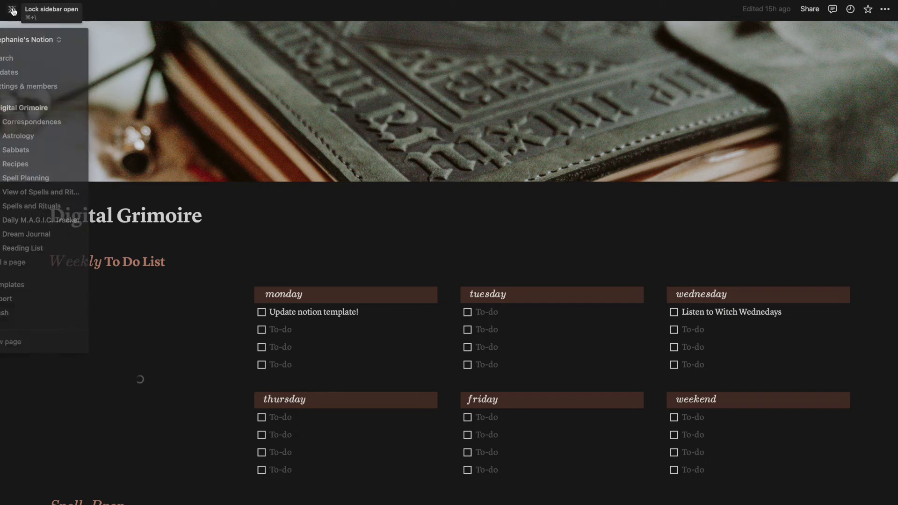
{"action": "left_click", "coordinate": [12, 12]}
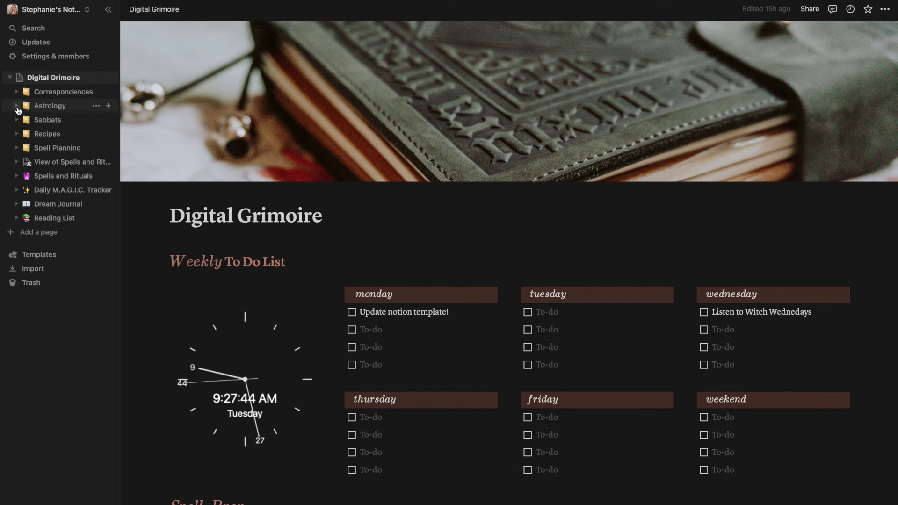
{"action": "left_click", "coordinate": [19, 106]}
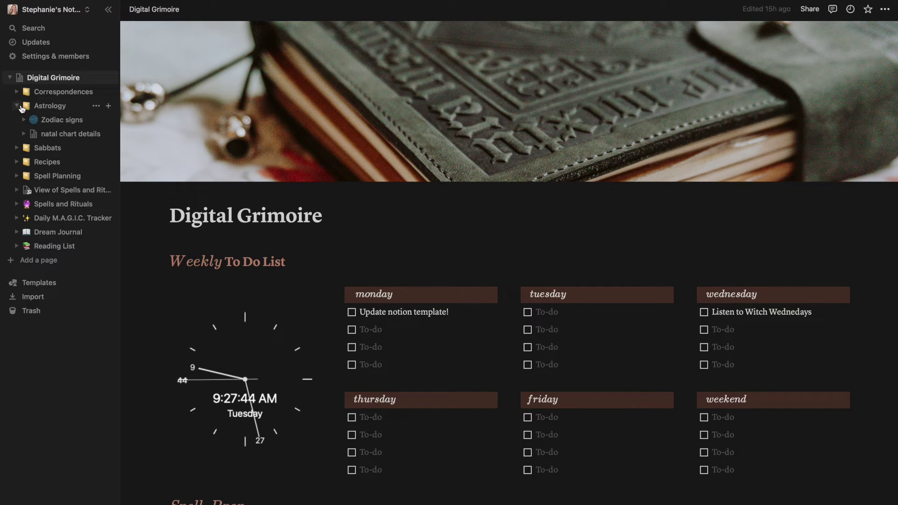
- Open Zodiac signs from the page tree and look over its sign gallery and sources again
{"action": "left_click", "coordinate": [56, 120]}
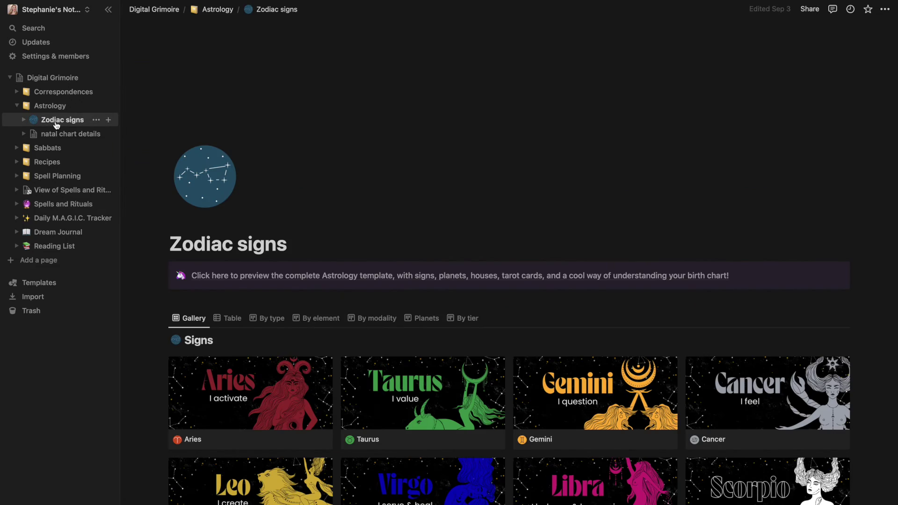
{"action": "scroll", "coordinate": [219, 290], "scroll_direction": "down", "scroll_amount": 10}
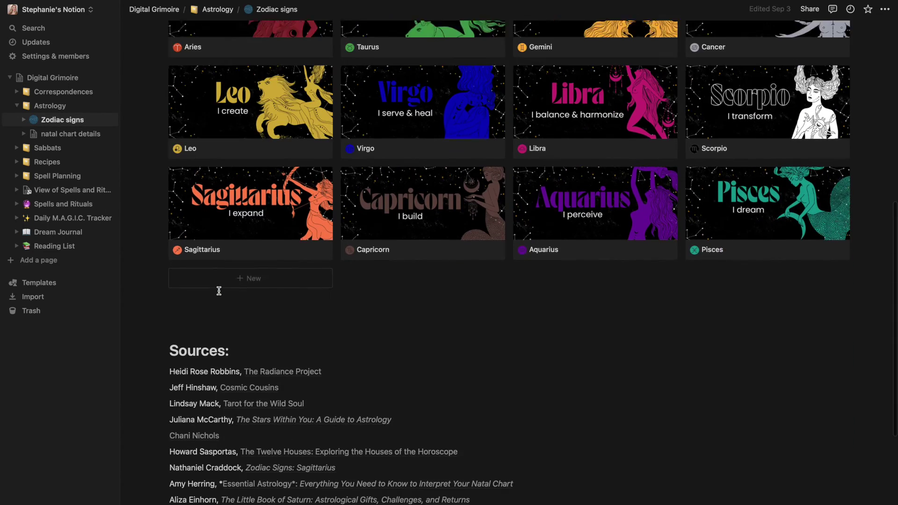
{"action": "scroll", "coordinate": [218, 291], "scroll_direction": "down", "scroll_amount": 2}
{"action": "scroll", "coordinate": [219, 291], "scroll_direction": "up", "scroll_amount": 7}
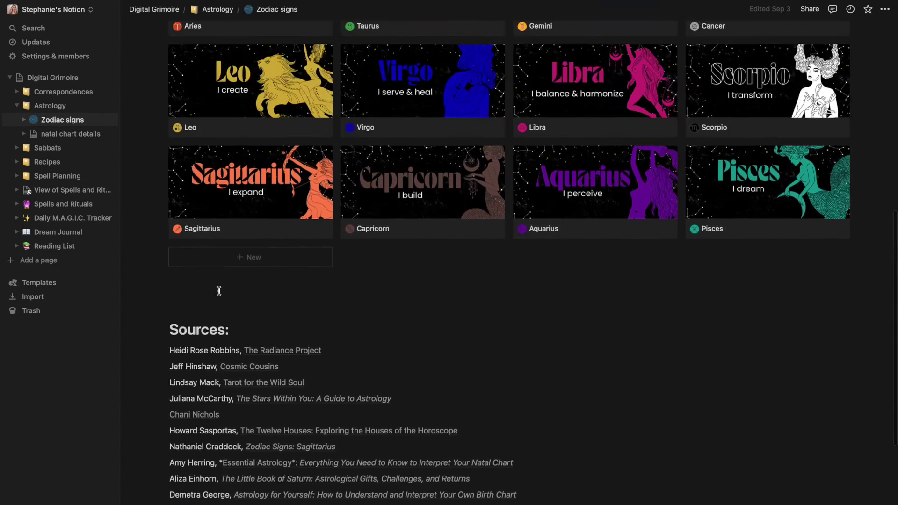
{"action": "scroll", "coordinate": [219, 291], "scroll_direction": "up", "scroll_amount": 3}
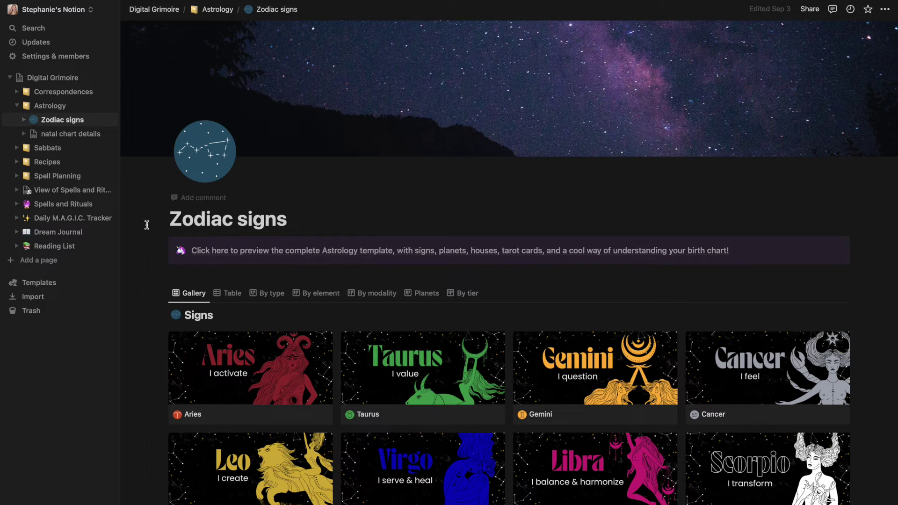
- Browse the built-in template categories around the Student group's Course Schedule, and close the template gallery
{"action": "left_click", "coordinate": [43, 283]}
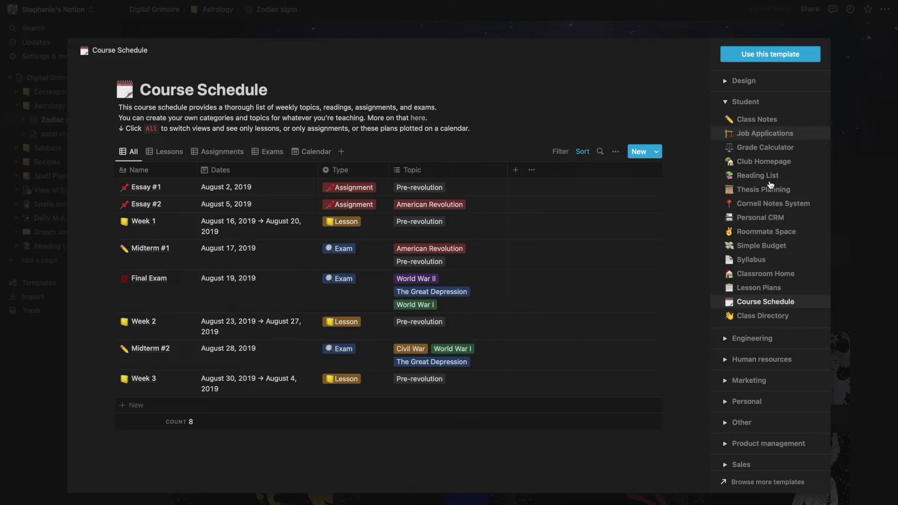
{"action": "scroll", "coordinate": [769, 328], "scroll_direction": "down", "scroll_amount": 2}
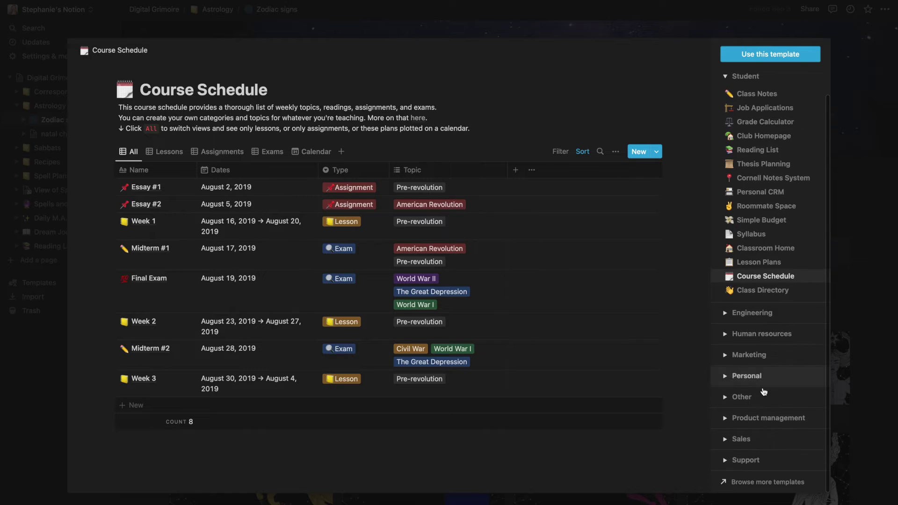
{"action": "scroll", "coordinate": [786, 174], "scroll_direction": "up", "scroll_amount": 1}
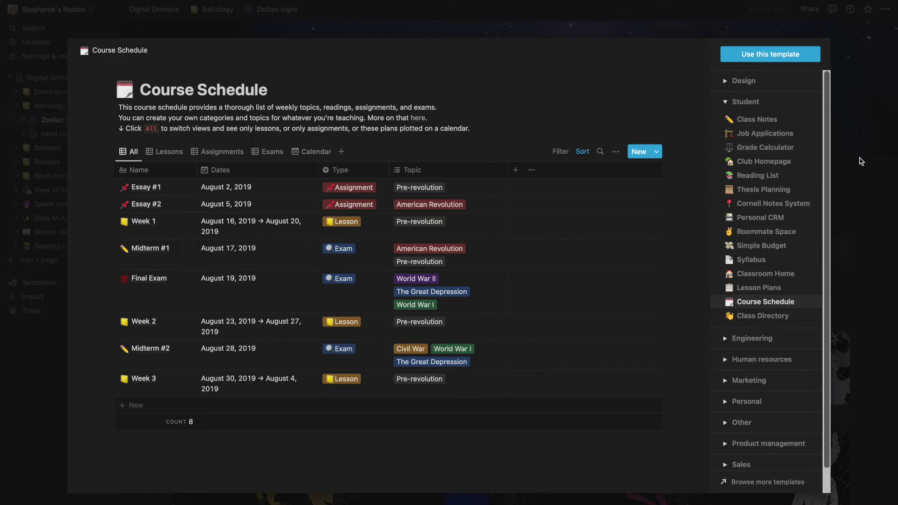
{"action": "key", "text": "Escape"}
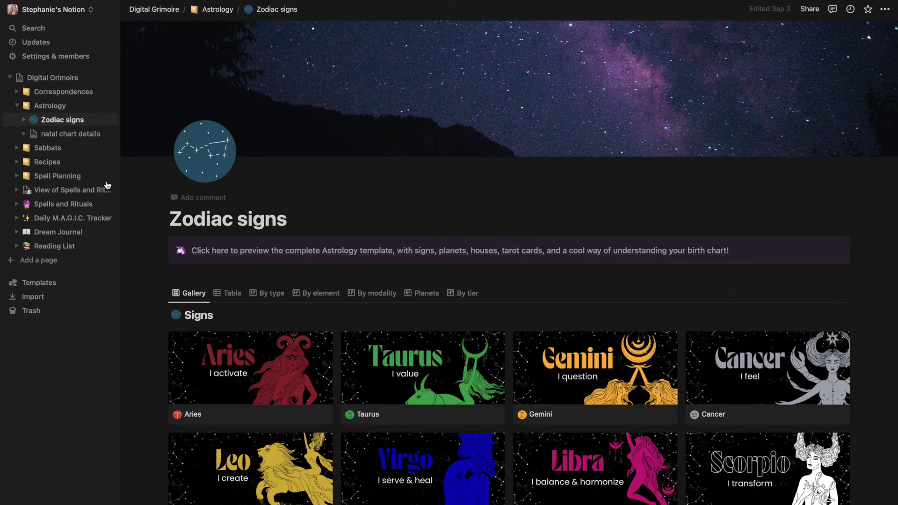
- Open the Sabbats page and look over its to-do list, resources, notes and Spells and Rituals table
{"action": "left_click", "coordinate": [51, 150]}
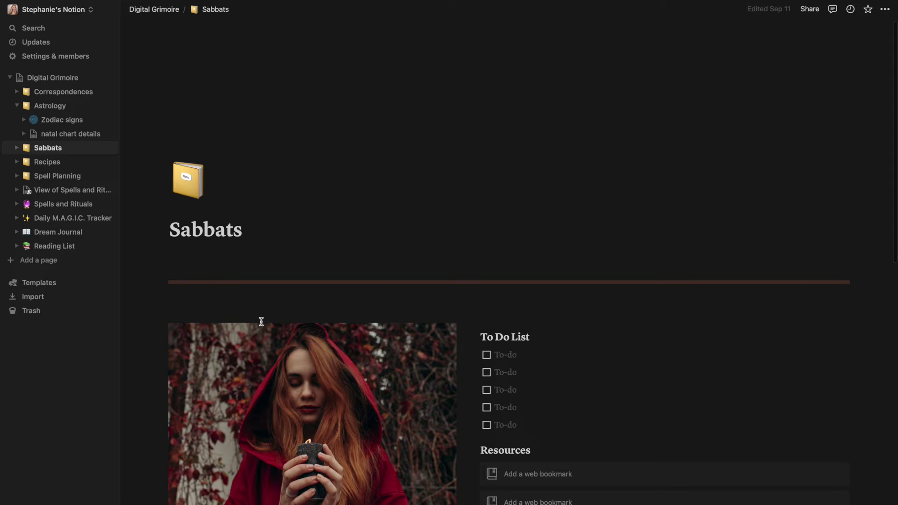
{"action": "scroll", "coordinate": [260, 321], "scroll_direction": "down", "scroll_amount": 3}
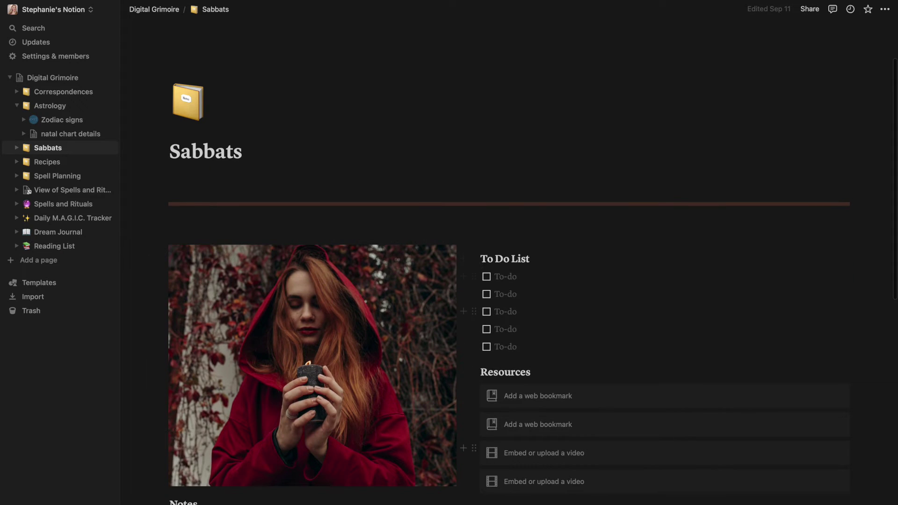
{"action": "scroll", "coordinate": [547, 499], "scroll_direction": "down", "scroll_amount": 5}
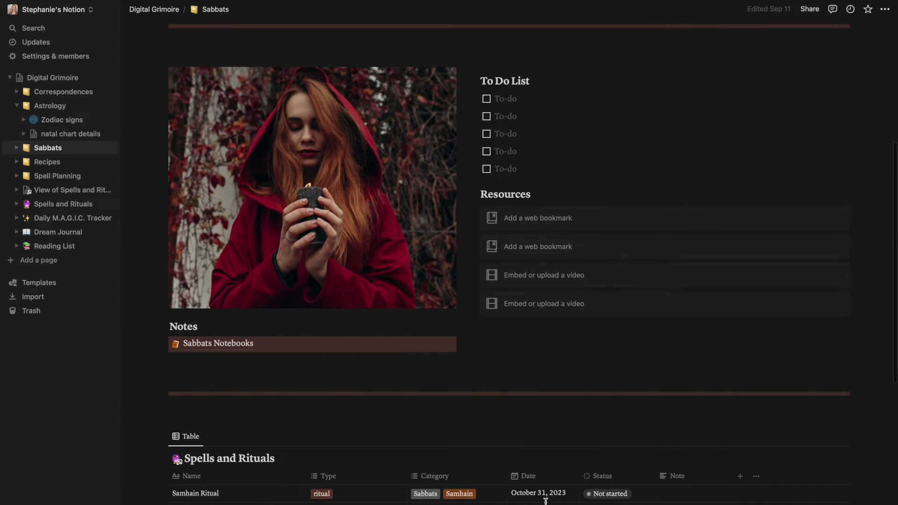
{"action": "scroll", "coordinate": [550, 409], "scroll_direction": "down", "scroll_amount": 8}
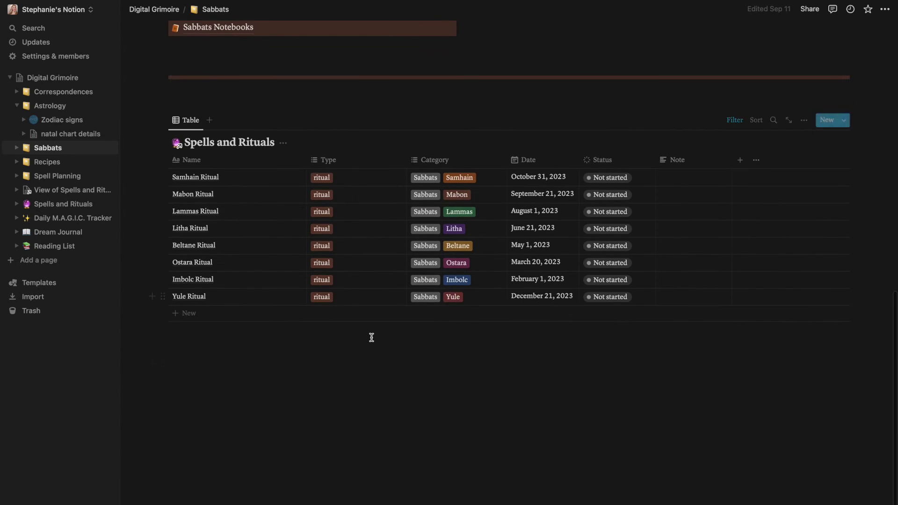
- Check the available Type options for the Samhain Ritual entry in the Spells and Rituals table, leaving its type as is
{"action": "scroll", "coordinate": [372, 337], "scroll_direction": "up", "scroll_amount": 2}
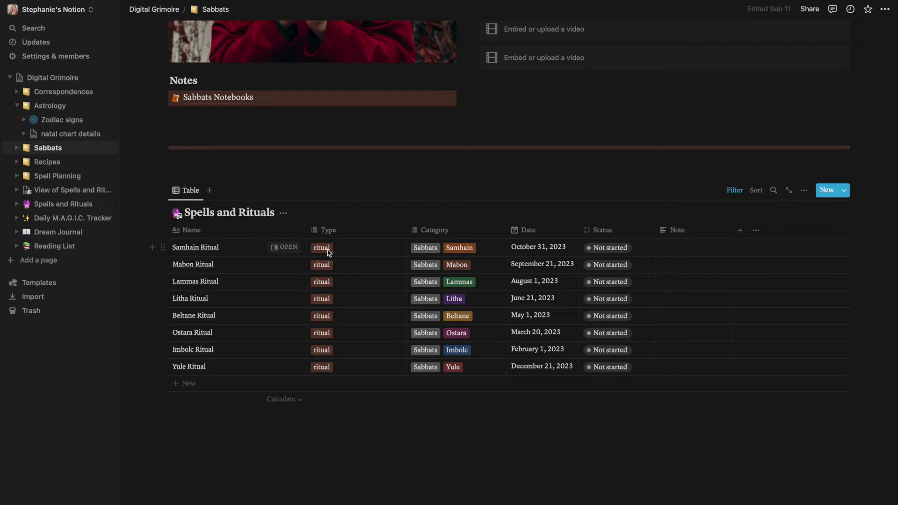
{"action": "left_click", "coordinate": [363, 248]}
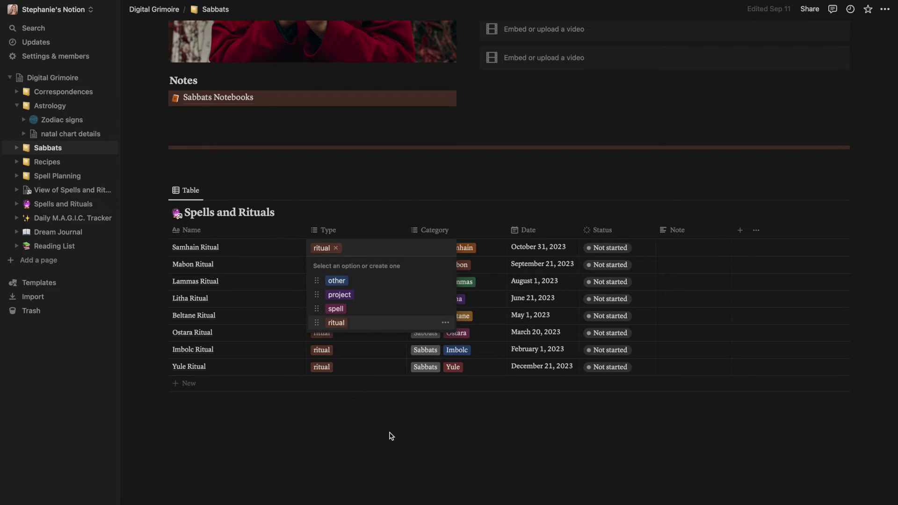
{"action": "key", "text": "Escape"}
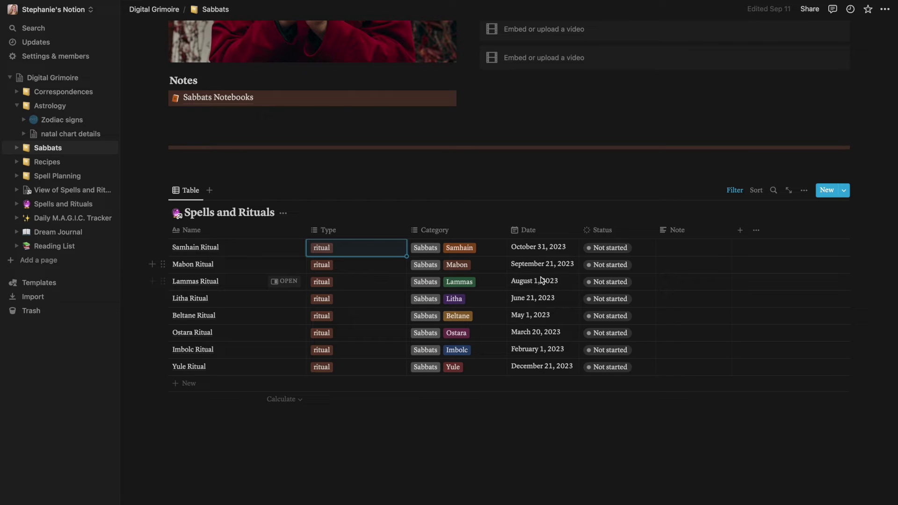
- Reveal the Spells and Rituals table's Category filter, clear its Sabbats value, and select Sabbats again
{"action": "left_click", "coordinate": [740, 196]}
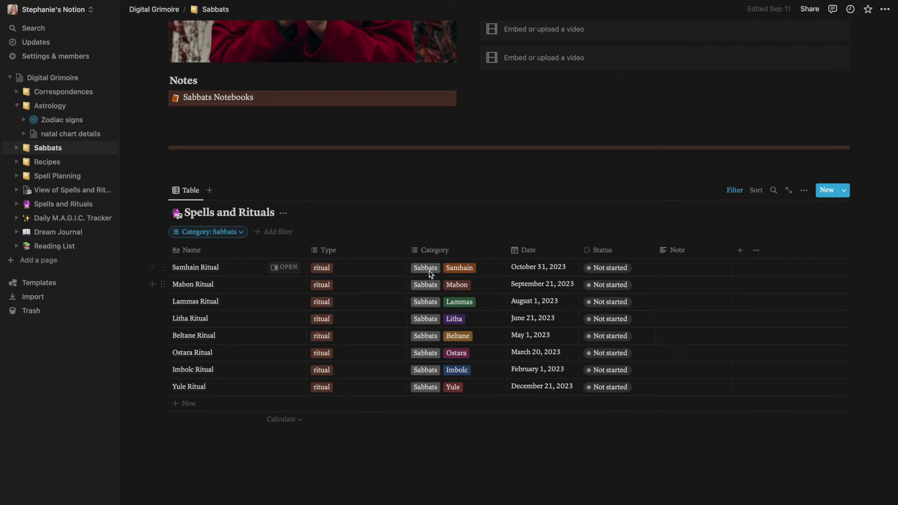
{"action": "left_click", "coordinate": [243, 233]}
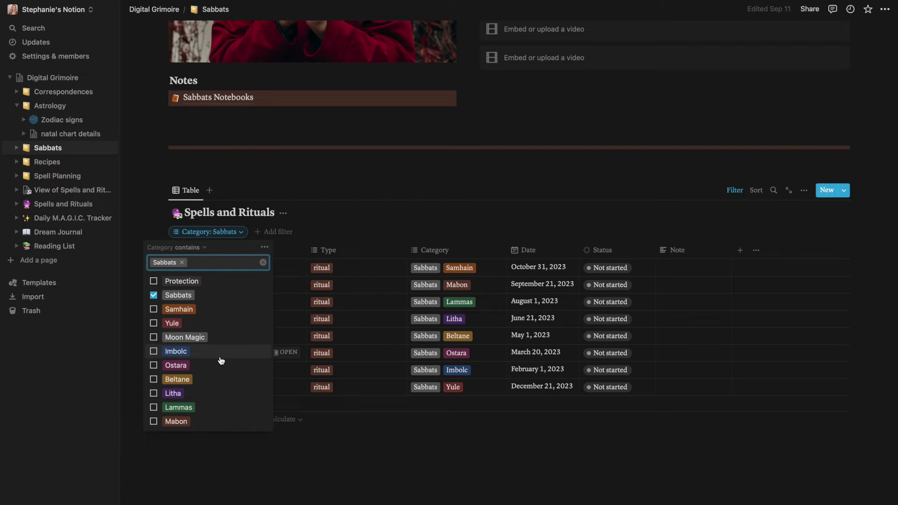
{"action": "left_click", "coordinate": [264, 264]}
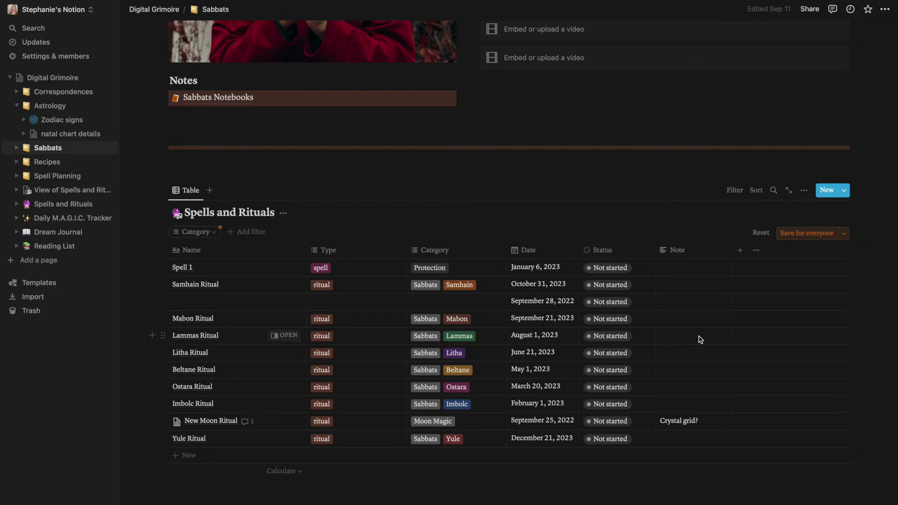
{"action": "left_click", "coordinate": [210, 233]}
{"action": "left_click", "coordinate": [165, 295]}
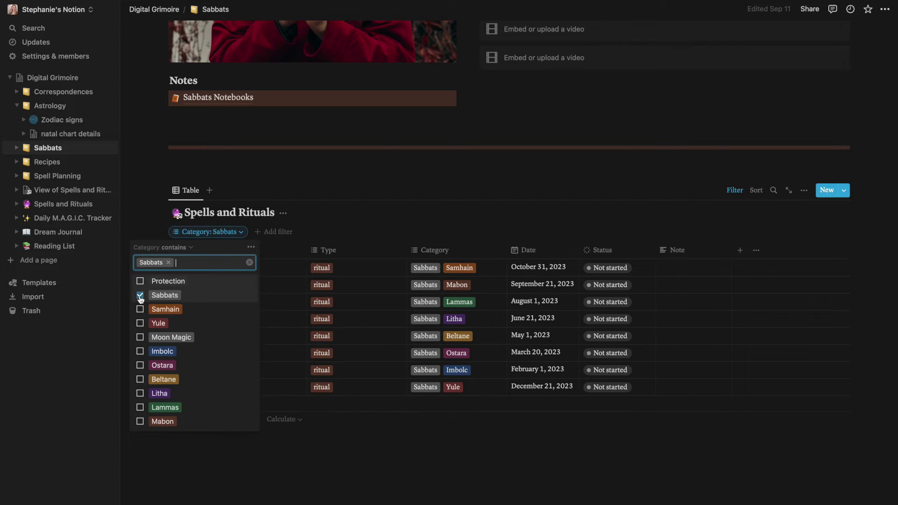
{"action": "left_click", "coordinate": [621, 474]}
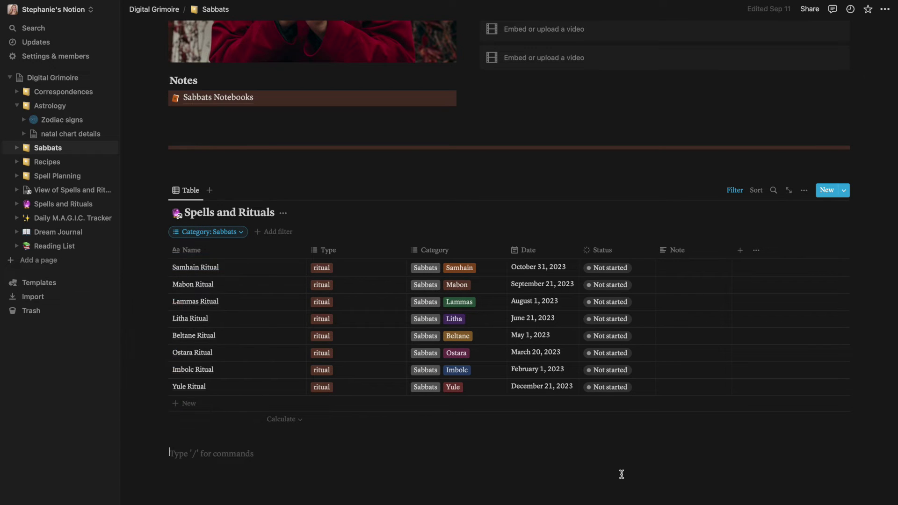
- Open the Sabbats Notebooks from the Notes section and go into the Samhain page
{"action": "scroll", "coordinate": [604, 315], "scroll_direction": "up", "scroll_amount": 10}
{"action": "scroll", "coordinate": [603, 315], "scroll_direction": "down", "scroll_amount": 5}
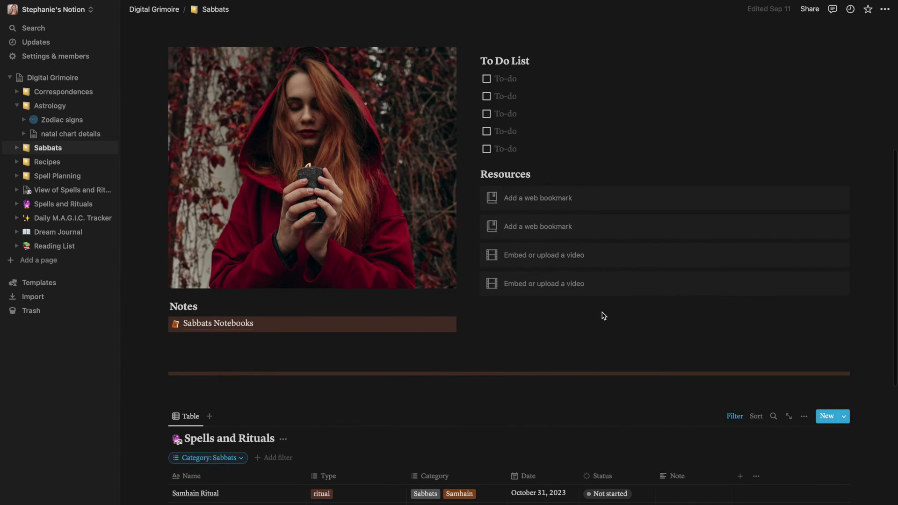
{"action": "left_click", "coordinate": [237, 328]}
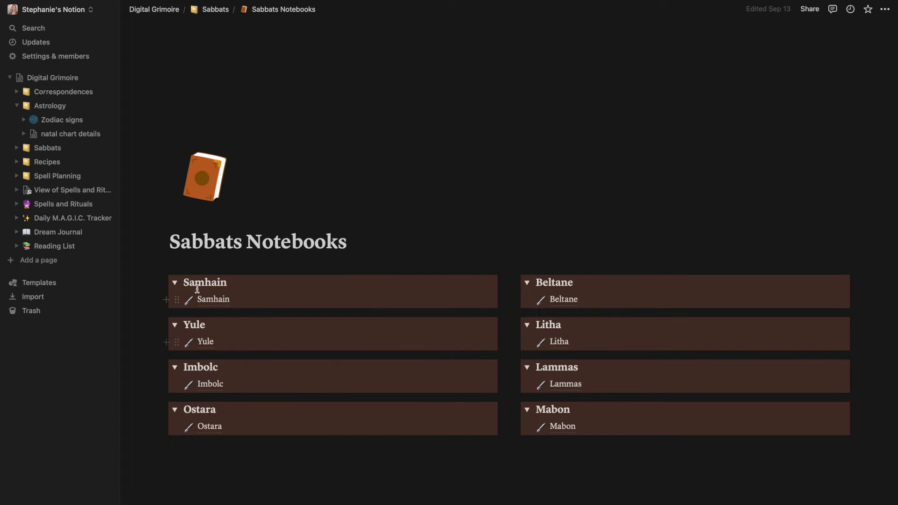
{"action": "left_click", "coordinate": [218, 306]}
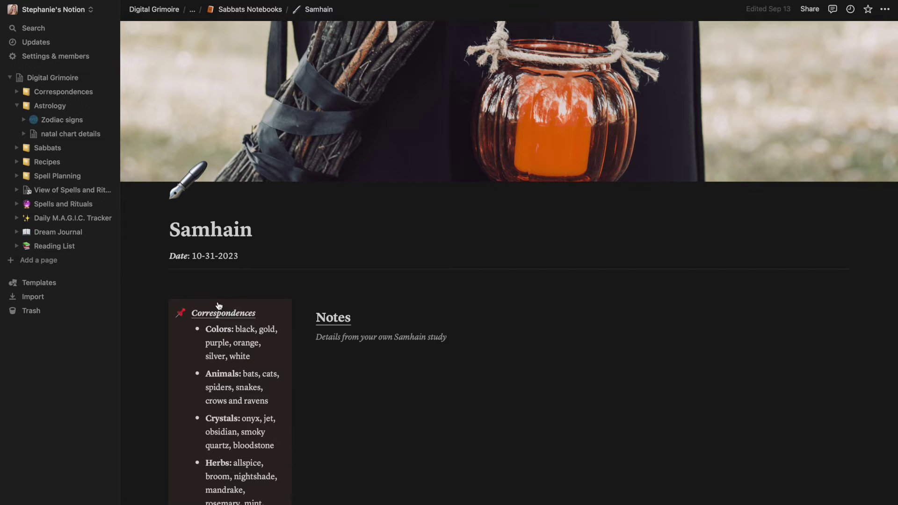
- Look over the Samhain page's correspondences and notes, and show the Category filter on its Spells and Rituals table
{"action": "scroll", "coordinate": [513, 412], "scroll_direction": "down", "scroll_amount": 5}
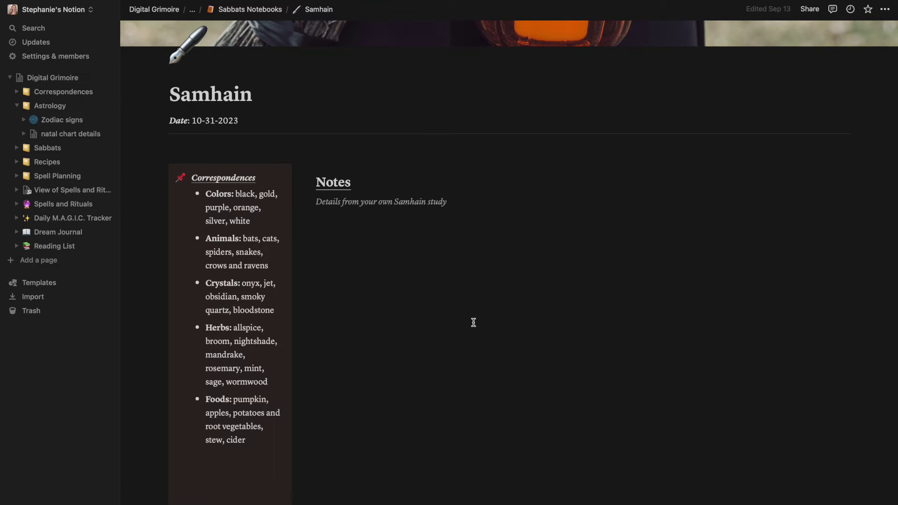
{"action": "scroll", "coordinate": [473, 323], "scroll_direction": "down", "scroll_amount": 5}
{"action": "scroll", "coordinate": [474, 322], "scroll_direction": "up", "scroll_amount": 4}
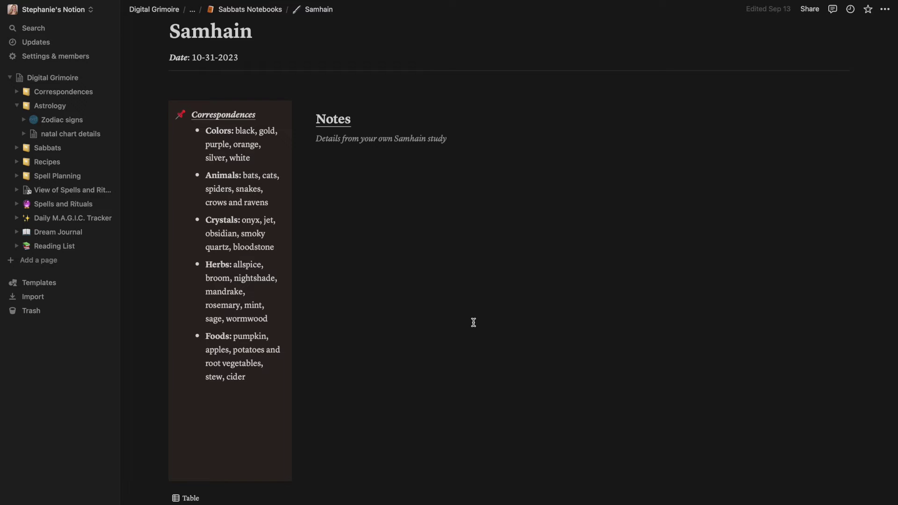
{"action": "scroll", "coordinate": [473, 322], "scroll_direction": "down", "scroll_amount": 3}
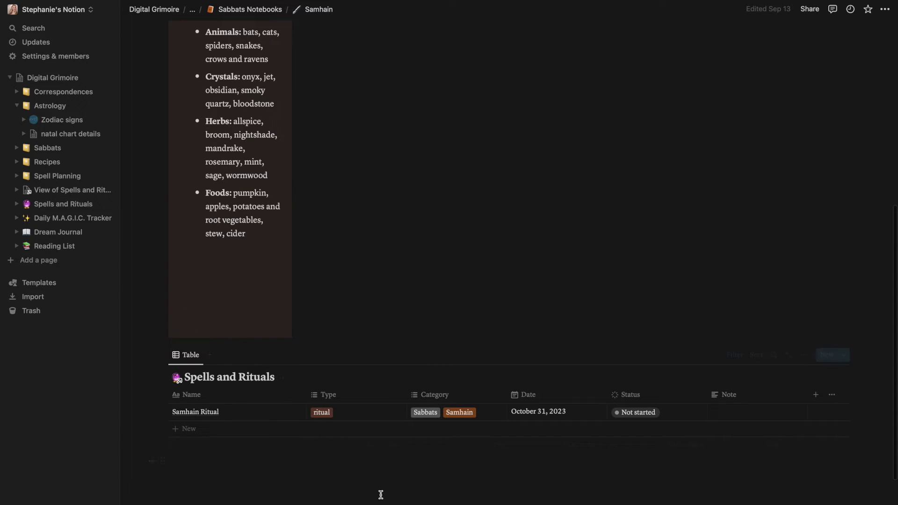
{"action": "left_click", "coordinate": [734, 355]}
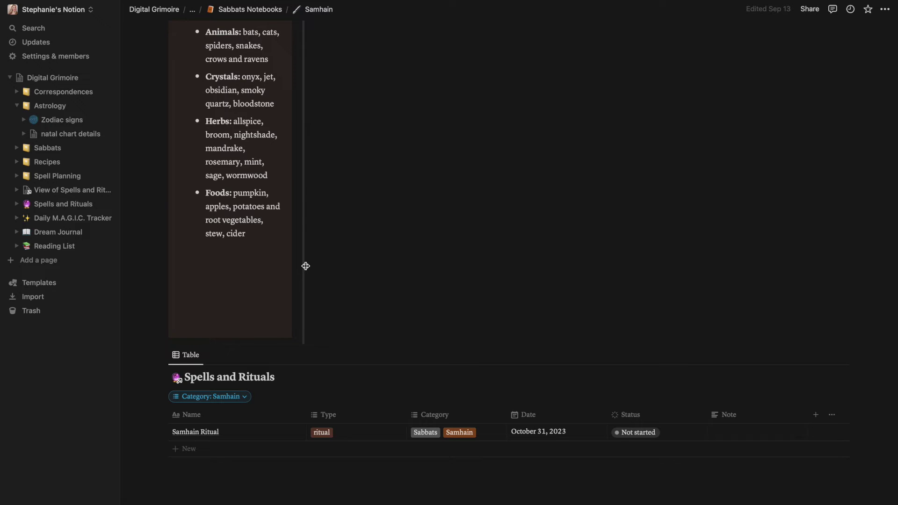
- Open the Recipes page and look over its to-do list, cauldron resource and notebooks
{"action": "left_click", "coordinate": [39, 164]}
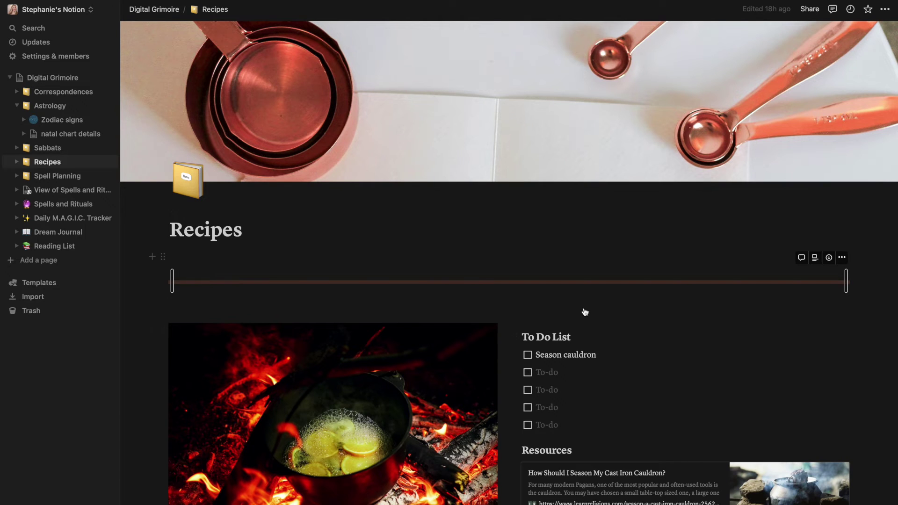
{"action": "scroll", "coordinate": [585, 314], "scroll_direction": "down", "scroll_amount": 3}
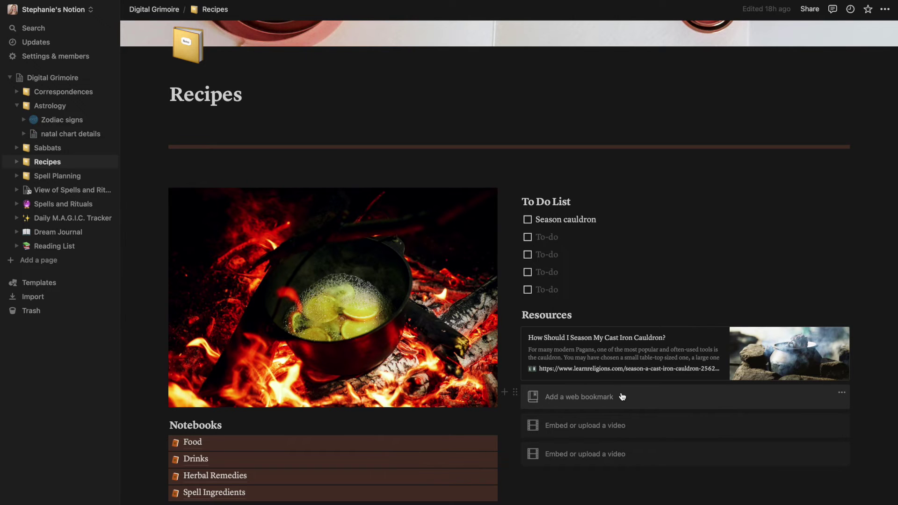
{"action": "scroll", "coordinate": [615, 483], "scroll_direction": "down", "scroll_amount": 3}
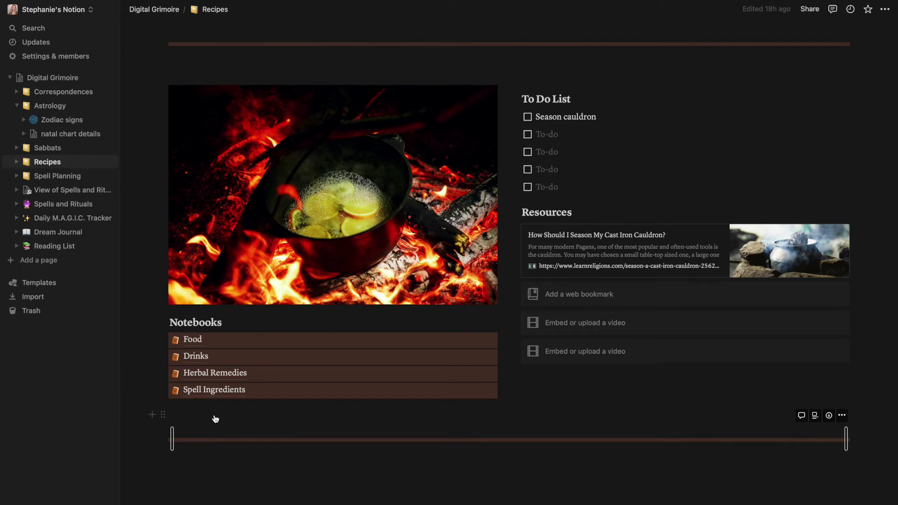
- Open the Beltane Bannocks recipe in the Food notebook and read through its highlights and notes
{"action": "left_click", "coordinate": [197, 344]}
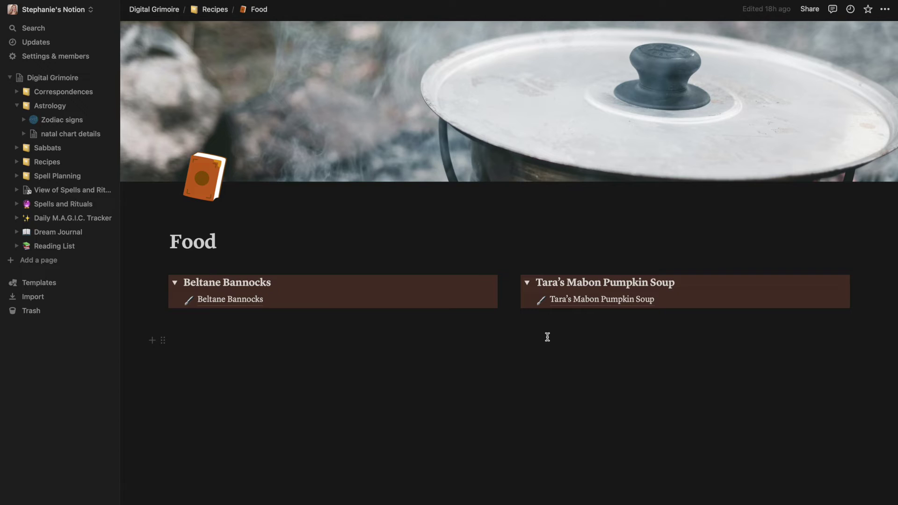
{"action": "left_click", "coordinate": [231, 304]}
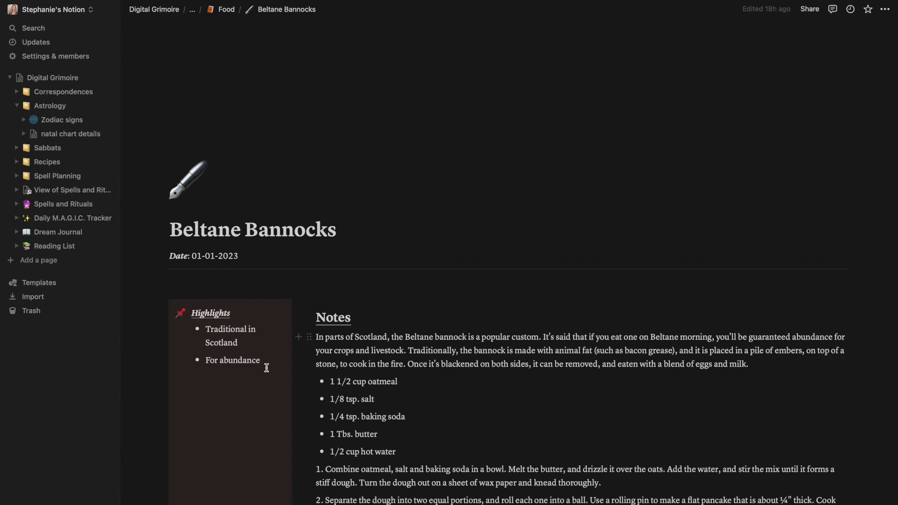
{"action": "scroll", "coordinate": [359, 417], "scroll_direction": "down", "scroll_amount": 5}
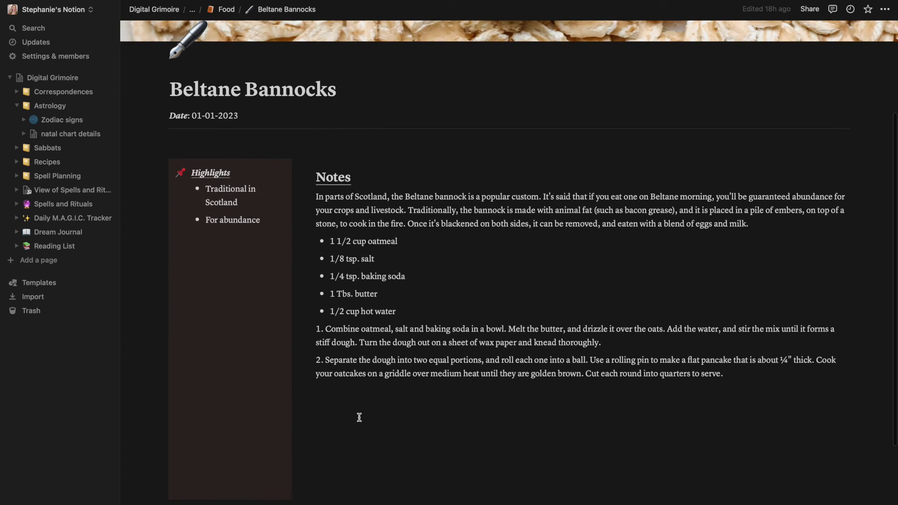
{"action": "scroll", "coordinate": [359, 417], "scroll_direction": "up", "scroll_amount": 5}
{"action": "scroll", "coordinate": [359, 417], "scroll_direction": "down", "scroll_amount": 4}
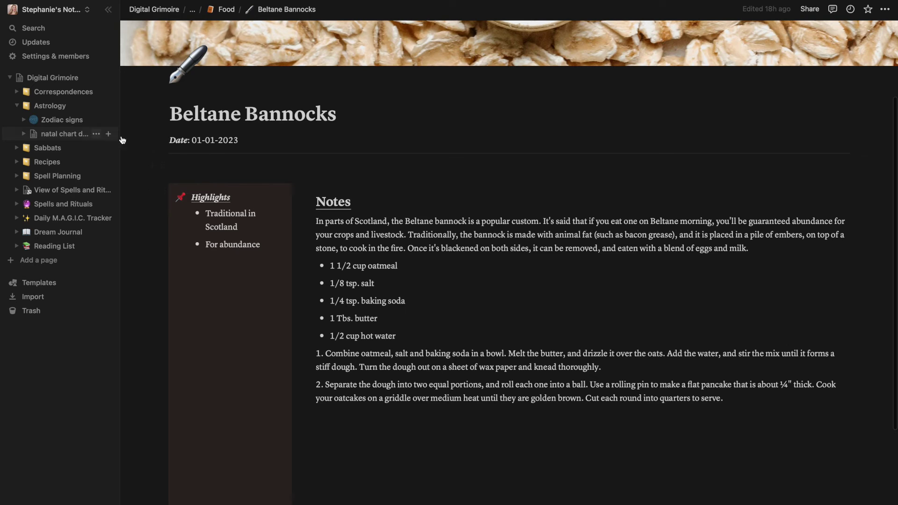
{"action": "scroll", "coordinate": [185, 202], "scroll_direction": "up", "scroll_amount": 5}
- Return to the Food notebook, open the Mabon Pumpkin Soup recipe and look through its ingredients, instructions and photos
{"action": "left_click", "coordinate": [227, 9]}
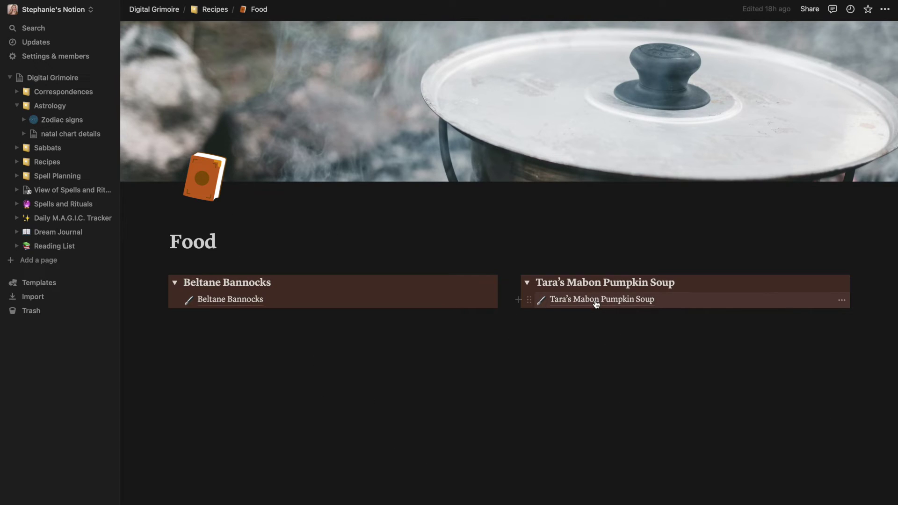
{"action": "left_click", "coordinate": [596, 302]}
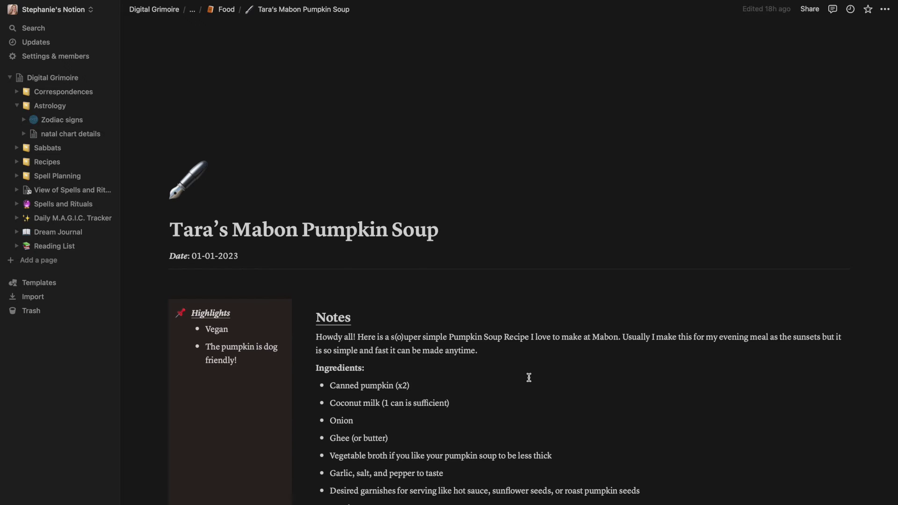
{"action": "scroll", "coordinate": [529, 377], "scroll_direction": "down", "scroll_amount": 15}
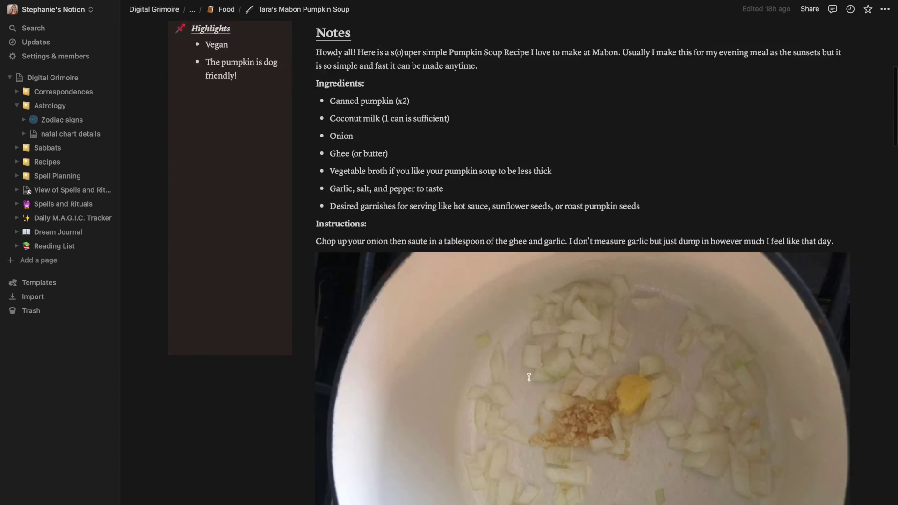
{"action": "scroll", "coordinate": [528, 377], "scroll_direction": "down", "scroll_amount": 10}
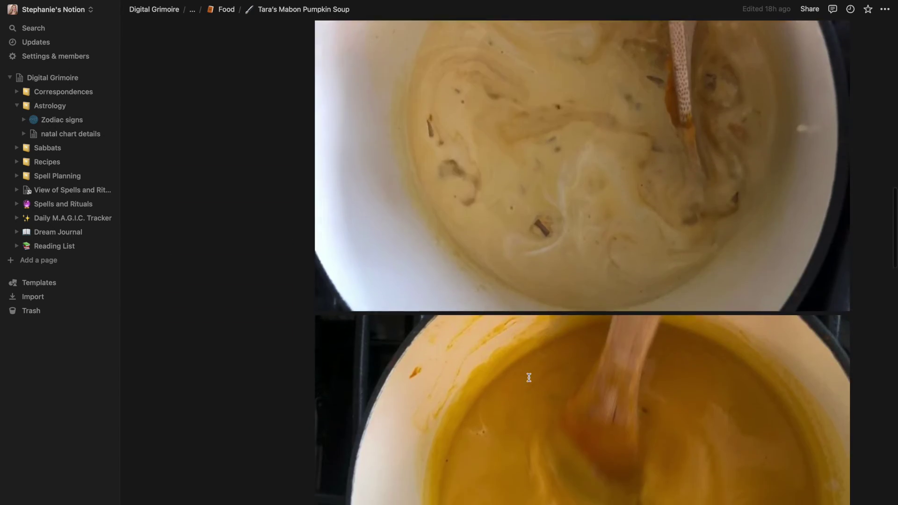
{"action": "scroll", "coordinate": [529, 377], "scroll_direction": "up", "scroll_amount": 20}
{"action": "scroll", "coordinate": [528, 378], "scroll_direction": "up", "scroll_amount": 5}
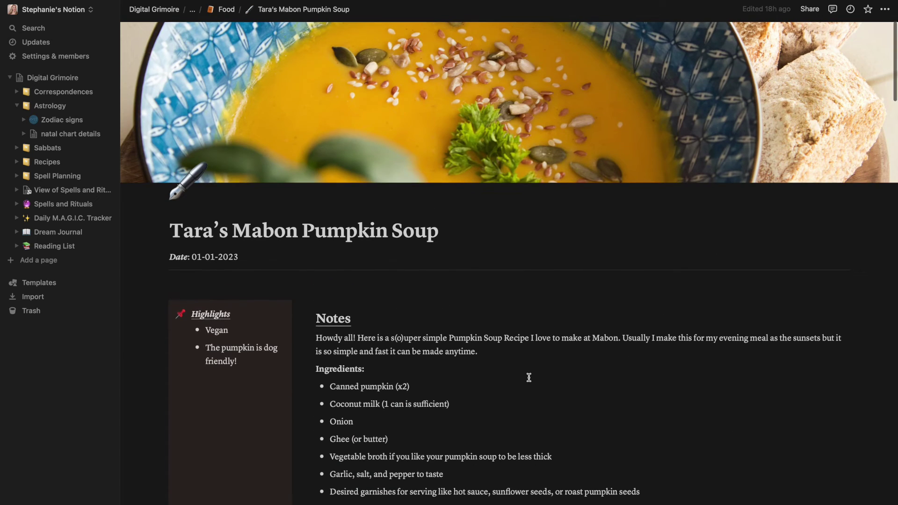
{"action": "scroll", "coordinate": [506, 399], "scroll_direction": "down", "scroll_amount": 20}
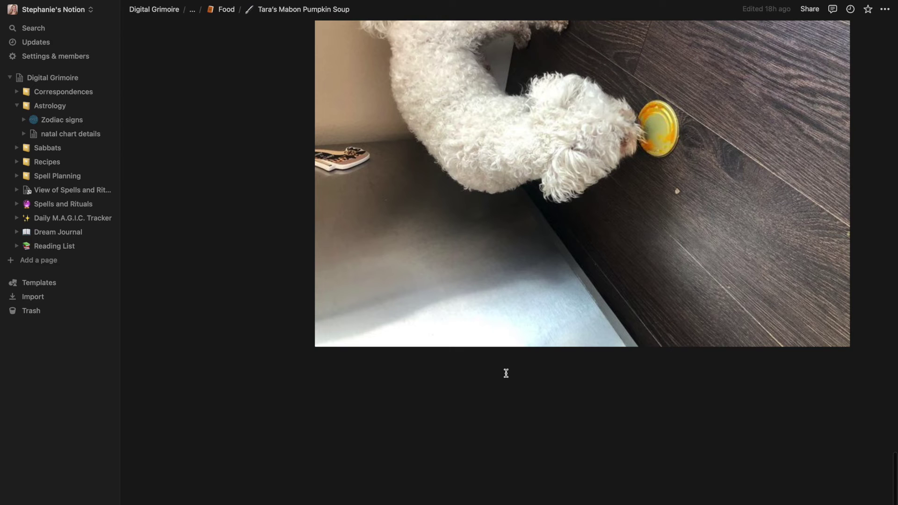
{"action": "scroll", "coordinate": [541, 338], "scroll_direction": "up", "scroll_amount": 10}
{"action": "scroll", "coordinate": [540, 338], "scroll_direction": "up", "scroll_amount": 20}
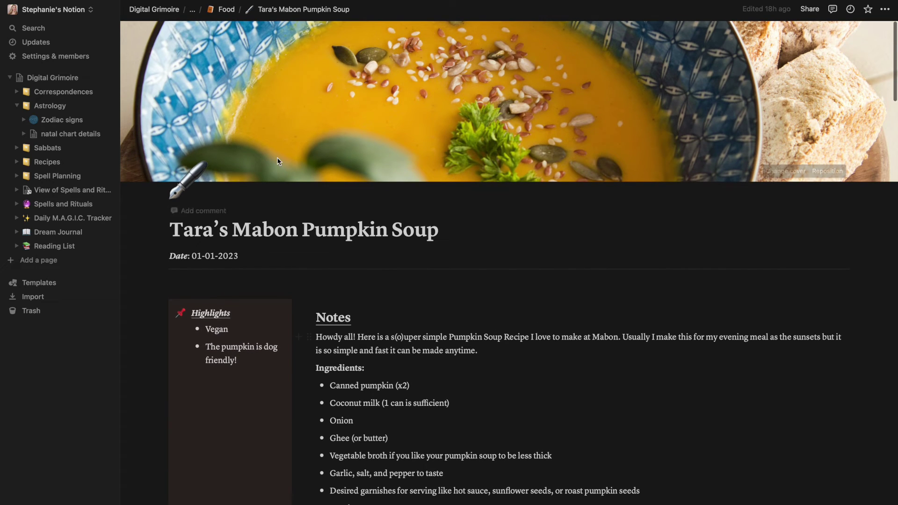
- In the Food notebook, duplicate the Beltane Bannocks toggle and the recipe page inside the original toggle
{"action": "left_click", "coordinate": [225, 7]}
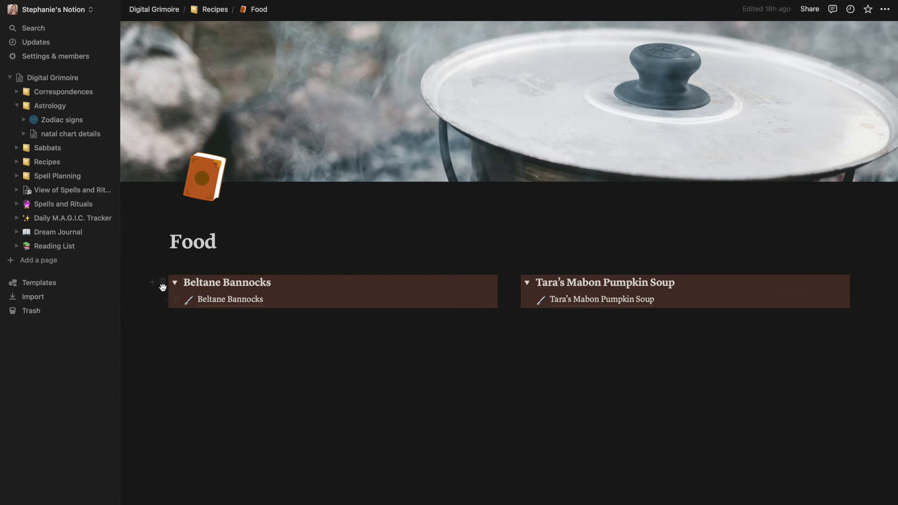
{"action": "left_click", "coordinate": [163, 283]}
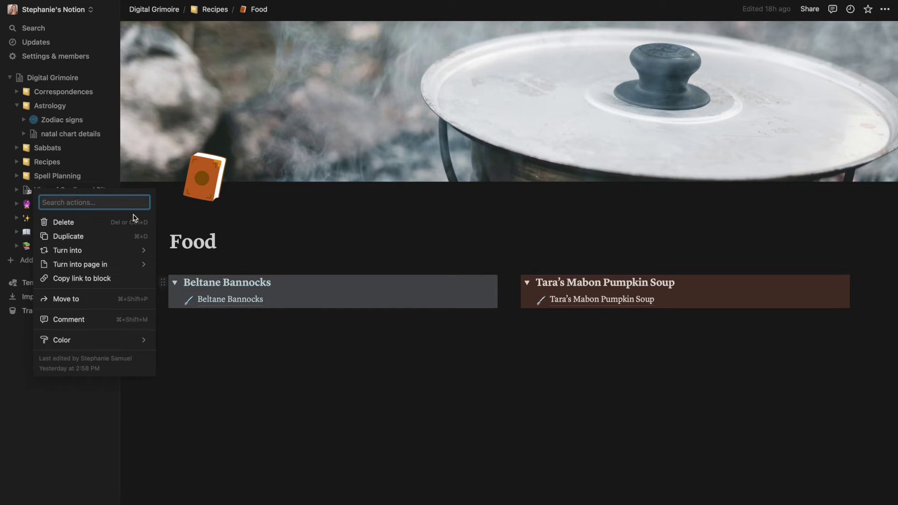
{"action": "left_click", "coordinate": [120, 244]}
{"action": "left_click", "coordinate": [174, 326]}
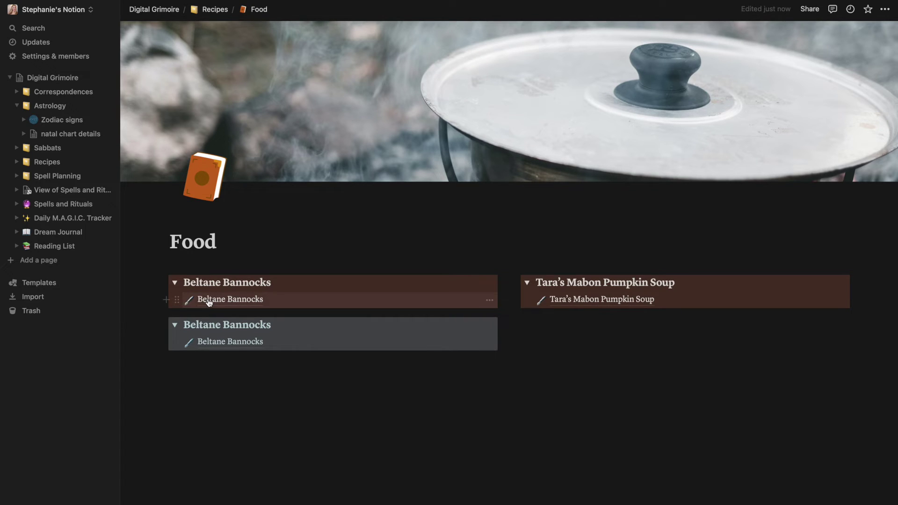
{"action": "left_click", "coordinate": [177, 300]}
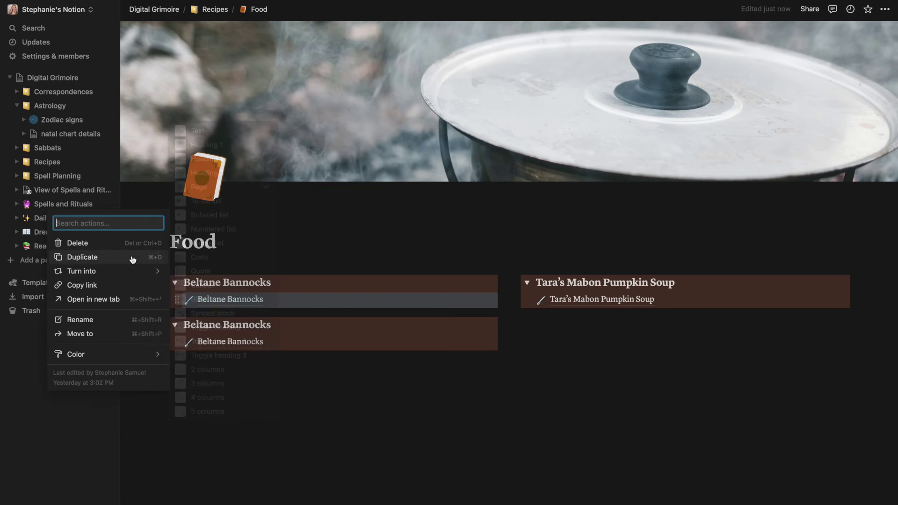
{"action": "left_click", "coordinate": [135, 257]}
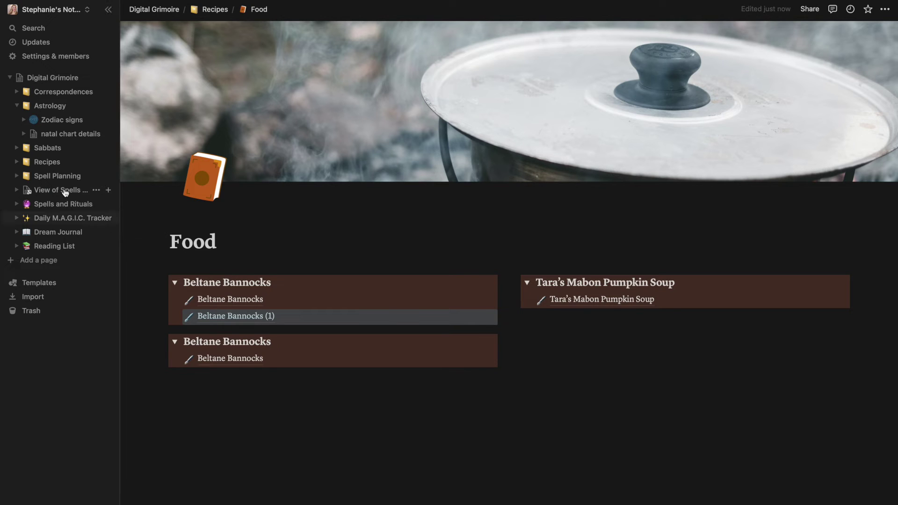
- Open the Drinks notebook from the Recipes page and read through the Mulled Cider for Samhain recipe
{"action": "left_click", "coordinate": [54, 165]}
{"action": "scroll", "coordinate": [253, 352], "scroll_direction": "down", "scroll_amount": 10}
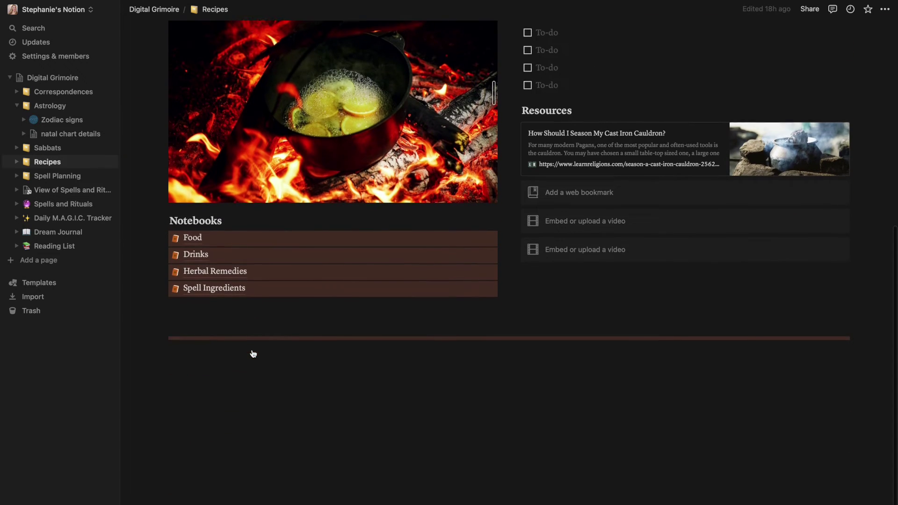
{"action": "left_click", "coordinate": [198, 260]}
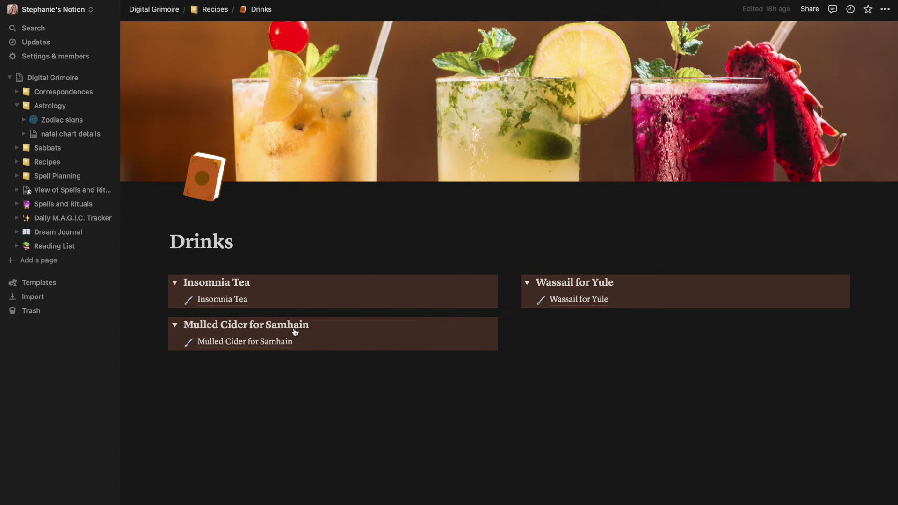
{"action": "left_click", "coordinate": [275, 344]}
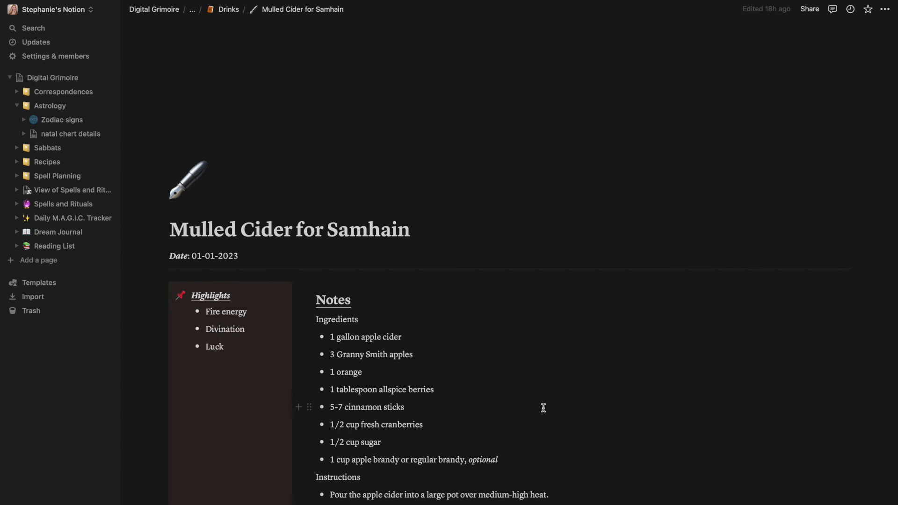
{"action": "scroll", "coordinate": [543, 408], "scroll_direction": "down", "scroll_amount": 6}
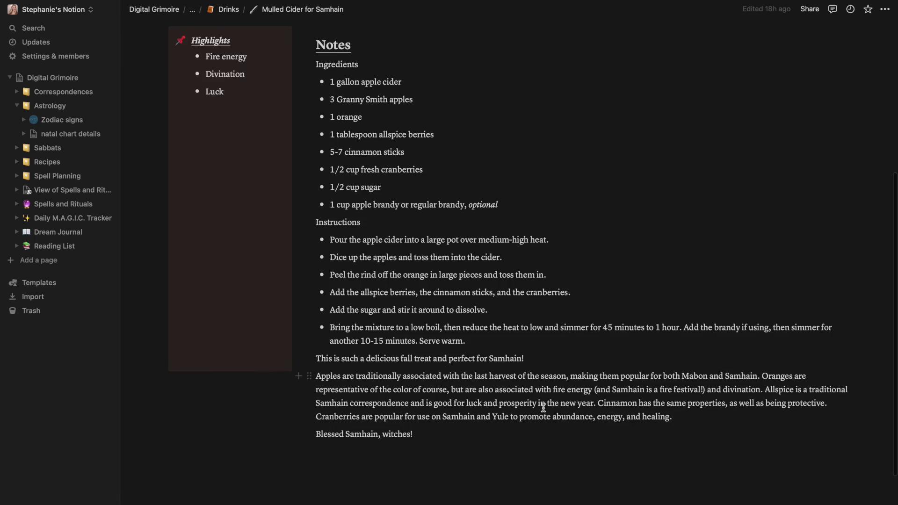
{"action": "scroll", "coordinate": [544, 407], "scroll_direction": "up", "scroll_amount": 6}
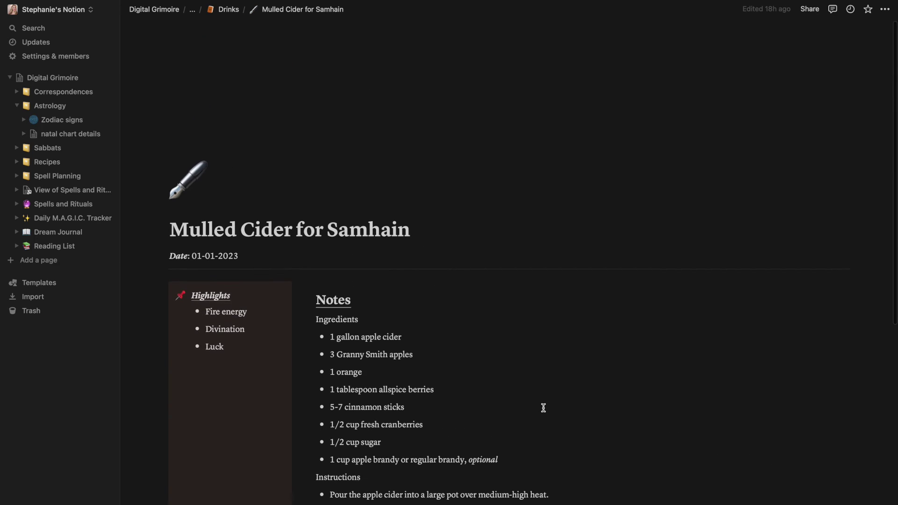
{"action": "left_click", "coordinate": [535, 401]}
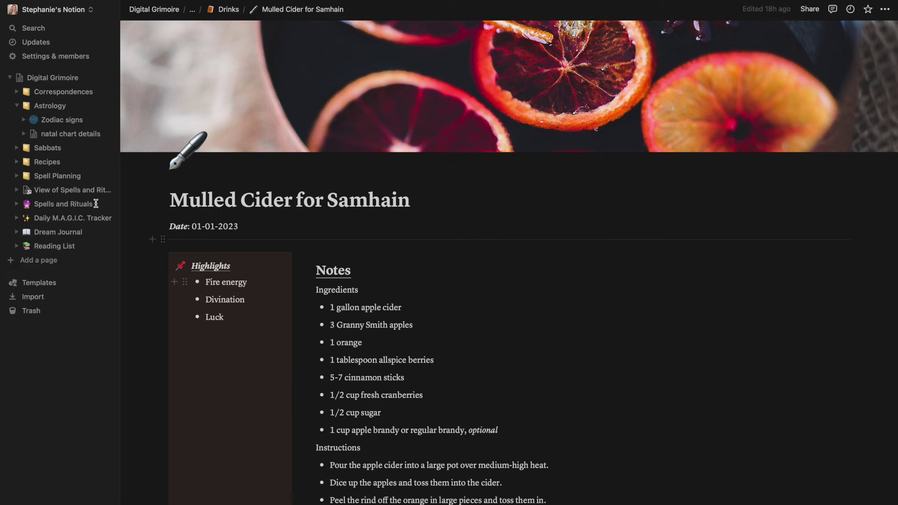
- Look over the Herbal Remedies and Spell Ingredients notebooks, listing the pages nested under Recipes and Spell Ingredients
{"action": "left_click", "coordinate": [16, 162]}
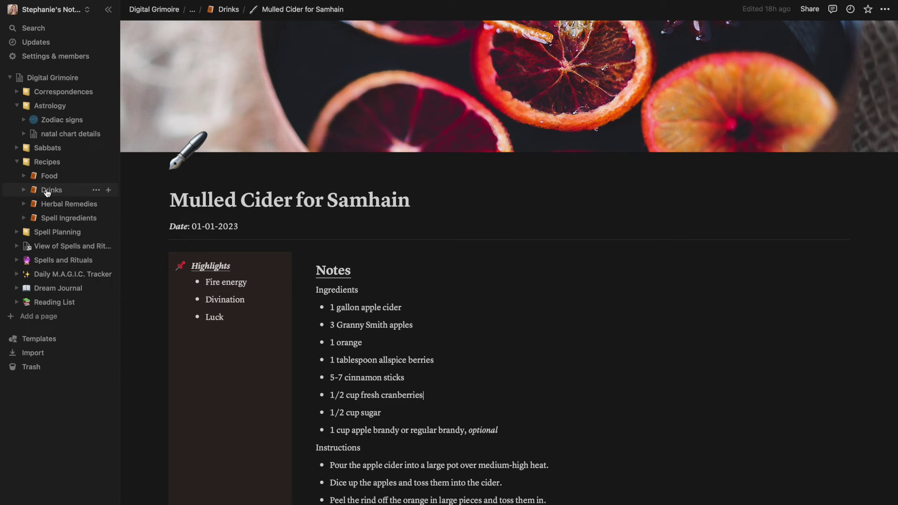
{"action": "left_click", "coordinate": [52, 205]}
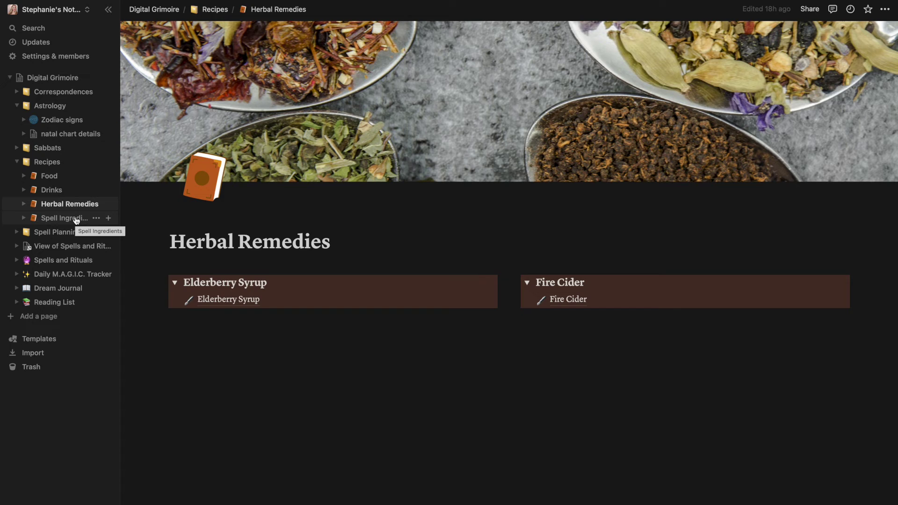
{"action": "left_click", "coordinate": [23, 218]}
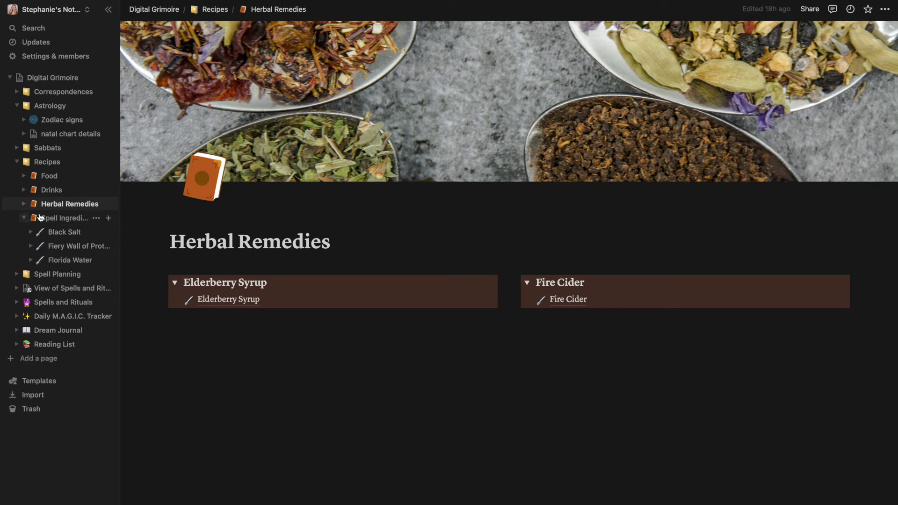
{"action": "left_click", "coordinate": [76, 219]}
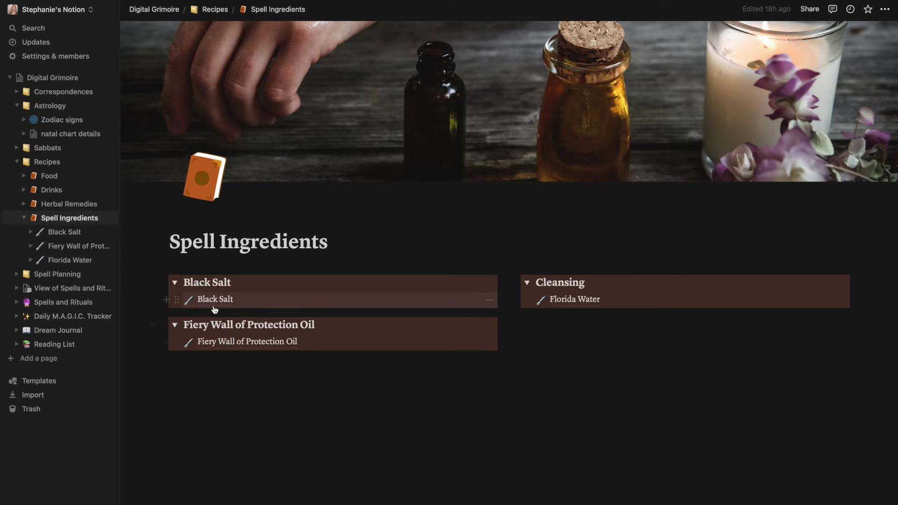
- Open the Spell Planning page, look over its to-do list, resources and notebooks, and view the Spell Planner template
{"action": "left_click", "coordinate": [47, 278]}
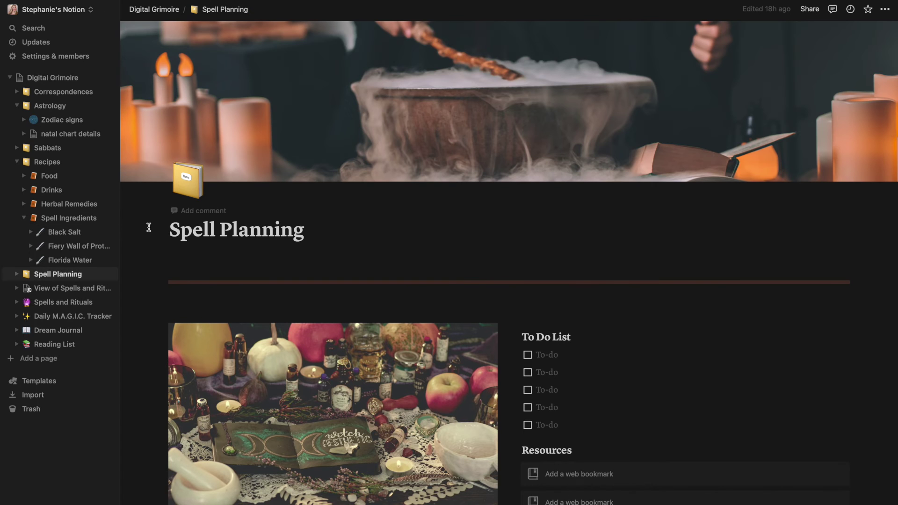
{"action": "scroll", "coordinate": [149, 228], "scroll_direction": "down", "scroll_amount": 1}
{"action": "scroll", "coordinate": [149, 227], "scroll_direction": "down", "scroll_amount": 3}
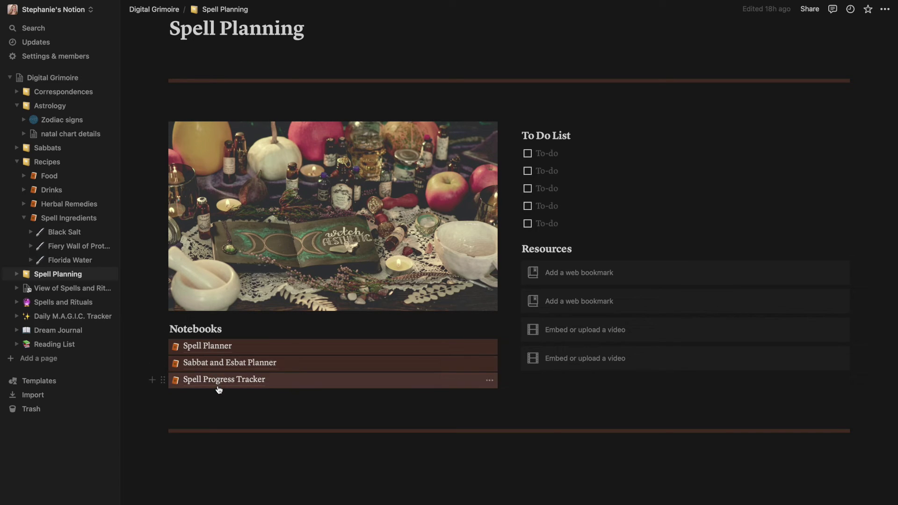
{"action": "left_click", "coordinate": [209, 346]}
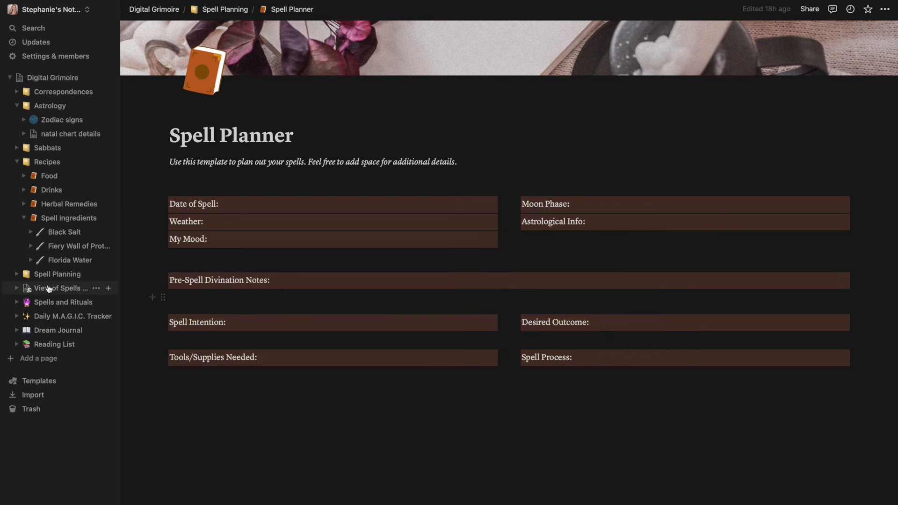
- View the Sabbat and Esbat Planner and the Spell Progress Tracker templates under Spell Planning
{"action": "left_click", "coordinate": [17, 274]}
{"action": "left_click", "coordinate": [80, 307]}
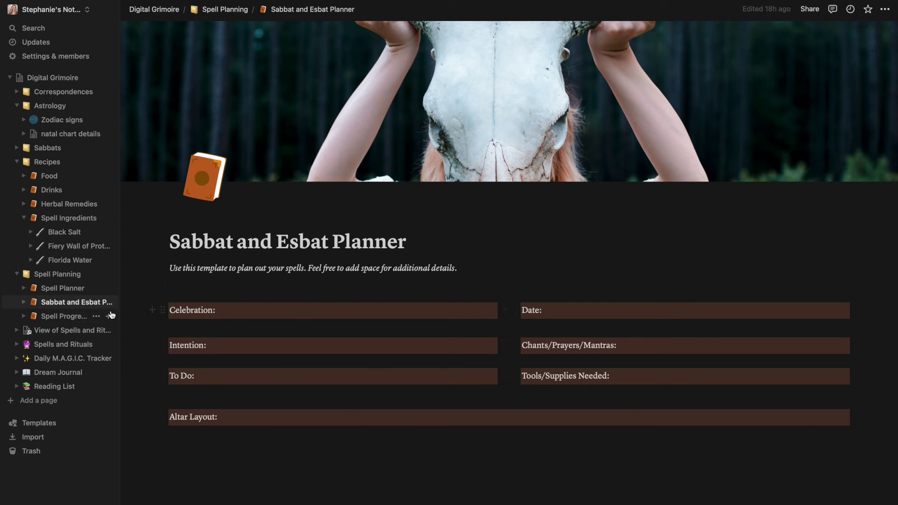
{"action": "left_click", "coordinate": [59, 318]}
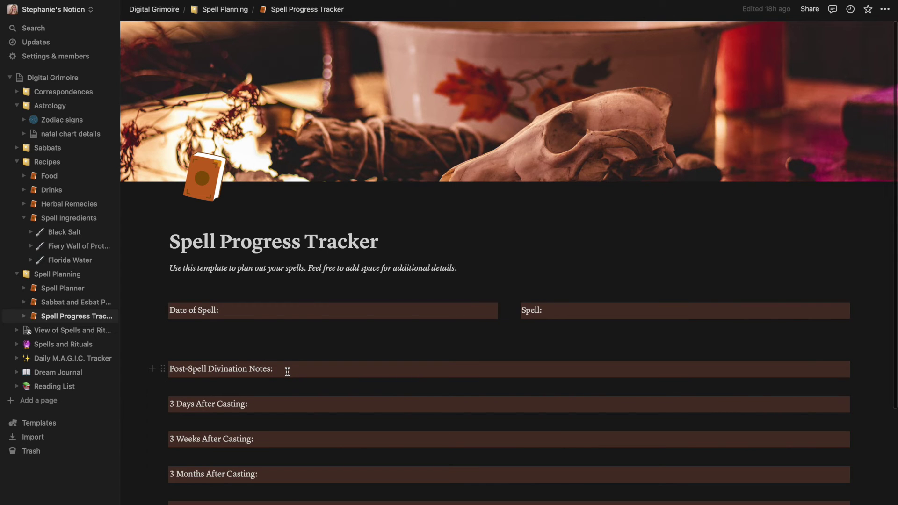
{"action": "scroll", "coordinate": [273, 415], "scroll_direction": "down", "scroll_amount": 2}
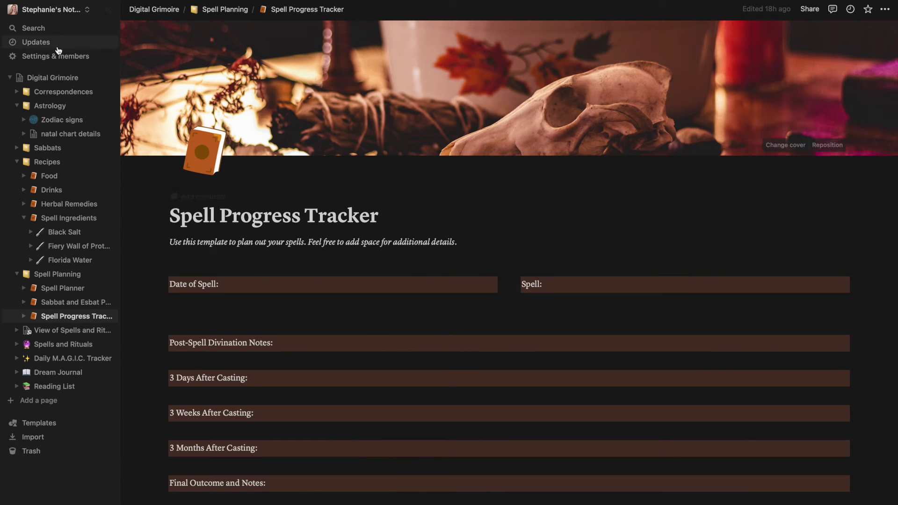
- Return to the Digital Grimoire main page, show the Correspondences link's block options and look through to the Pages list
{"action": "left_click", "coordinate": [69, 81]}
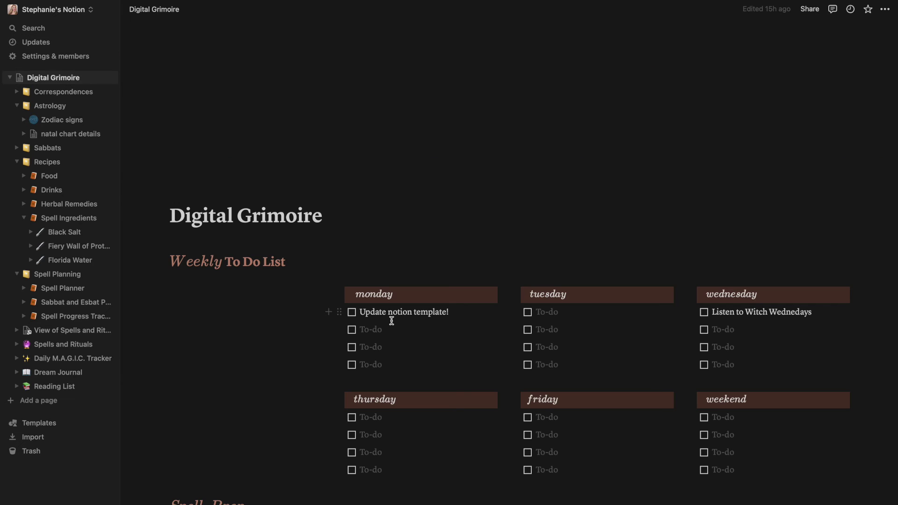
{"action": "scroll", "coordinate": [391, 321], "scroll_direction": "down", "scroll_amount": 10}
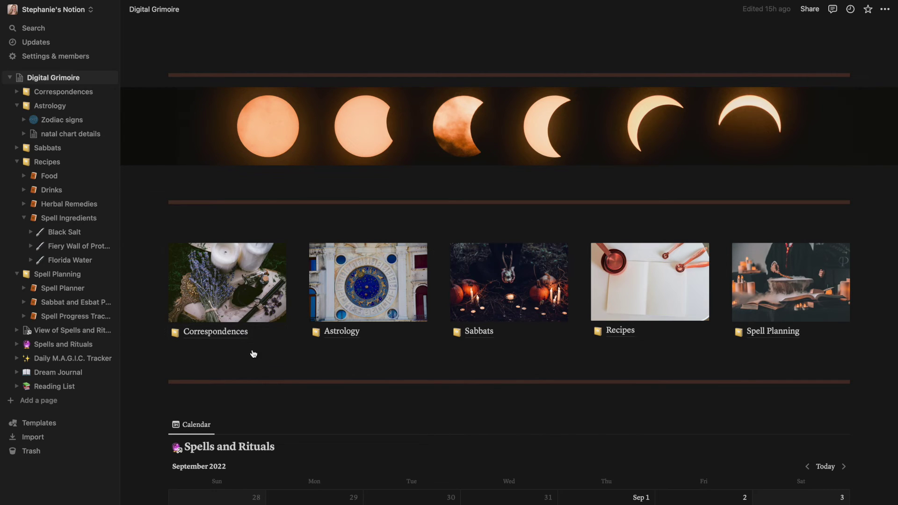
{"action": "left_click", "coordinate": [162, 333]}
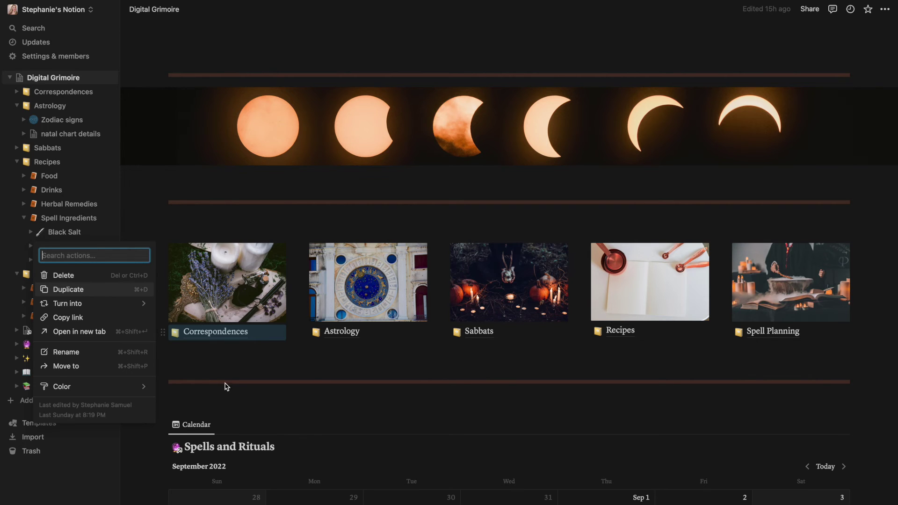
{"action": "key", "text": "Escape"}
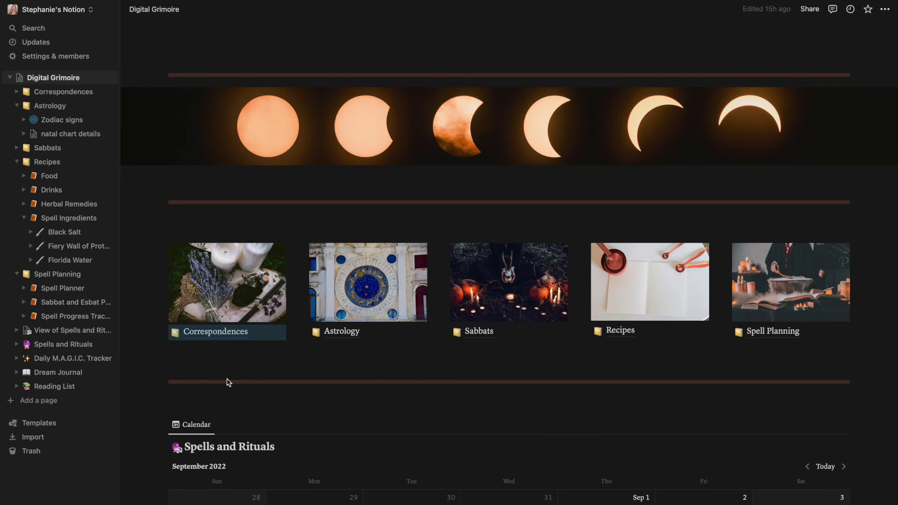
{"action": "scroll", "coordinate": [228, 382], "scroll_direction": "down", "scroll_amount": 3}
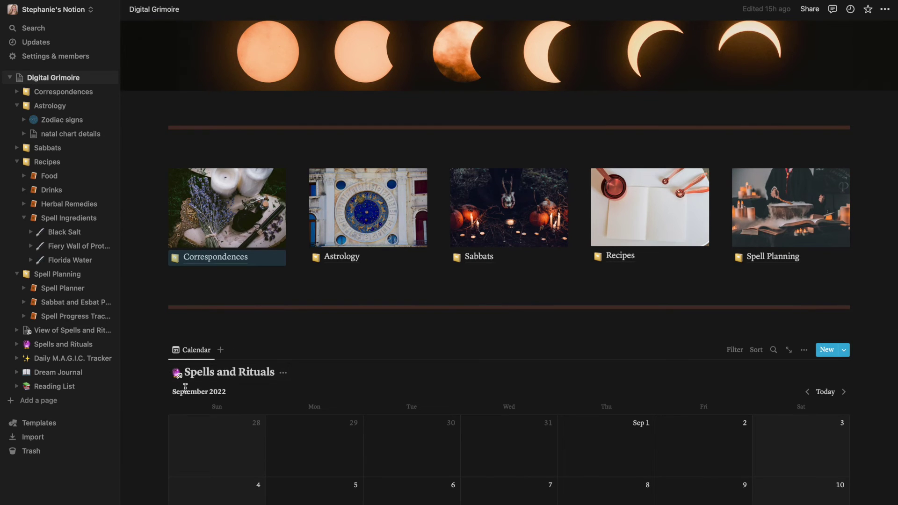
{"action": "scroll", "coordinate": [173, 404], "scroll_direction": "down", "scroll_amount": 15}
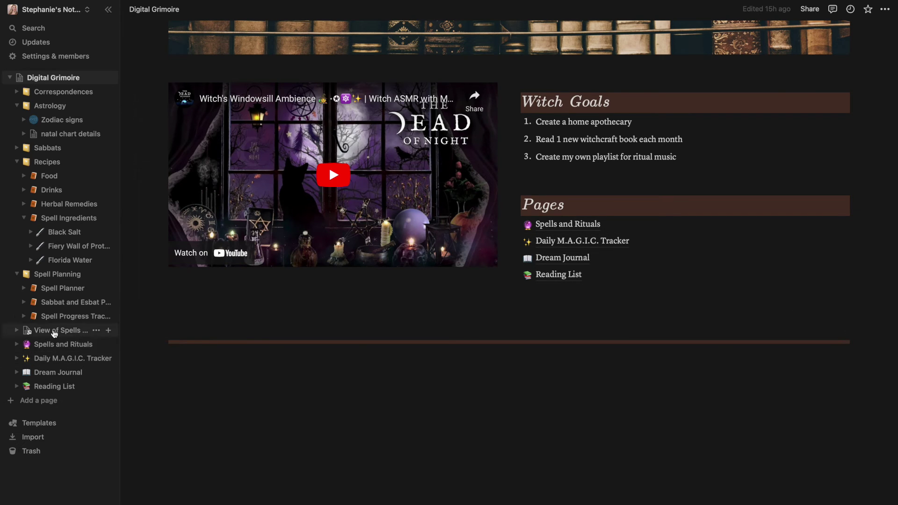
- Open the Spells and Rituals database and preview the Imbolc Ritual entry's properties
{"action": "left_click", "coordinate": [573, 225]}
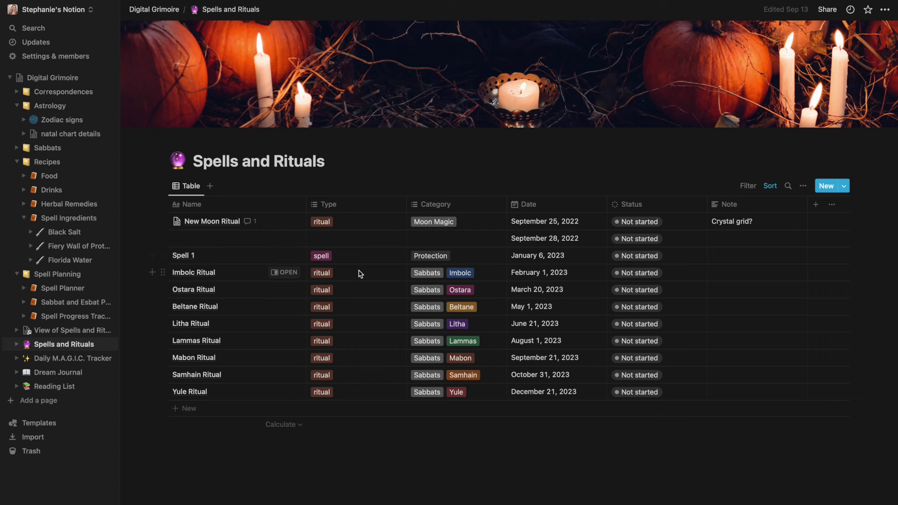
{"action": "left_click", "coordinate": [288, 274]}
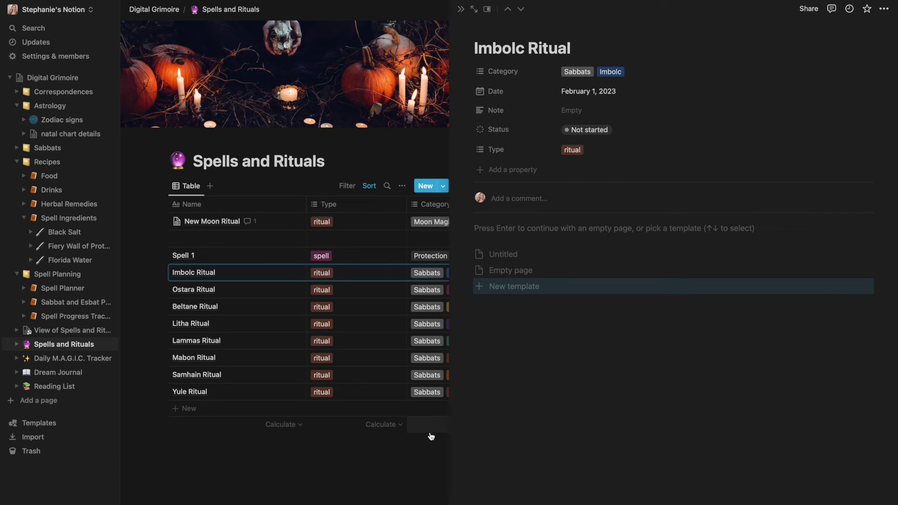
{"action": "left_click", "coordinate": [391, 453]}
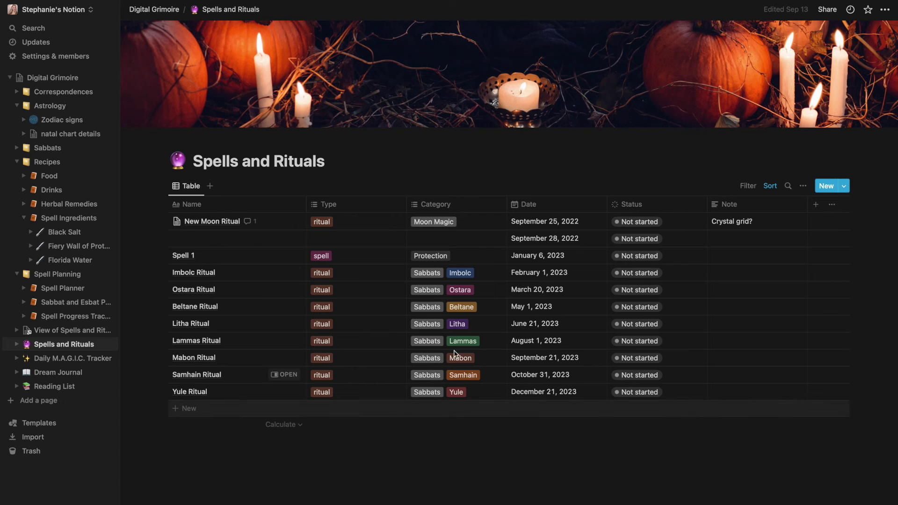
- Show the Category options for the Samhain Ritual row and the name and color settings of the Beltane tag
{"action": "left_click", "coordinate": [480, 379]}
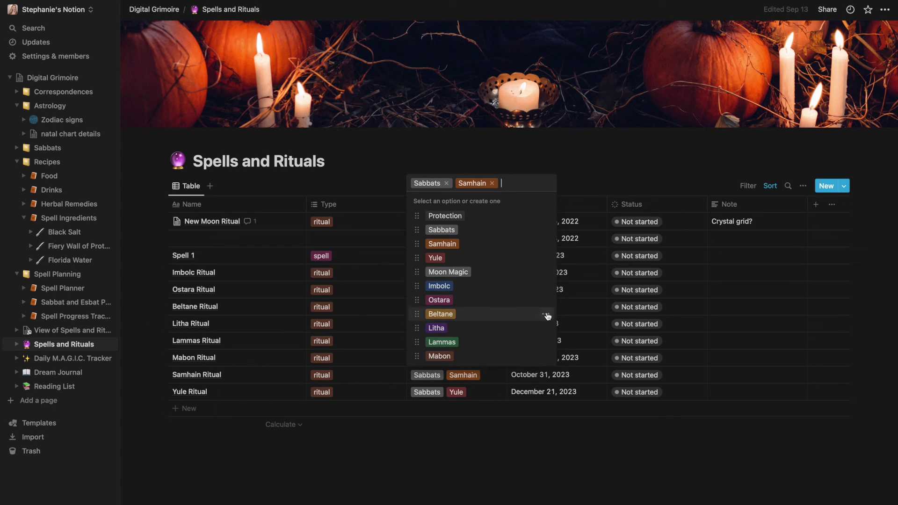
{"action": "left_click", "coordinate": [545, 314]}
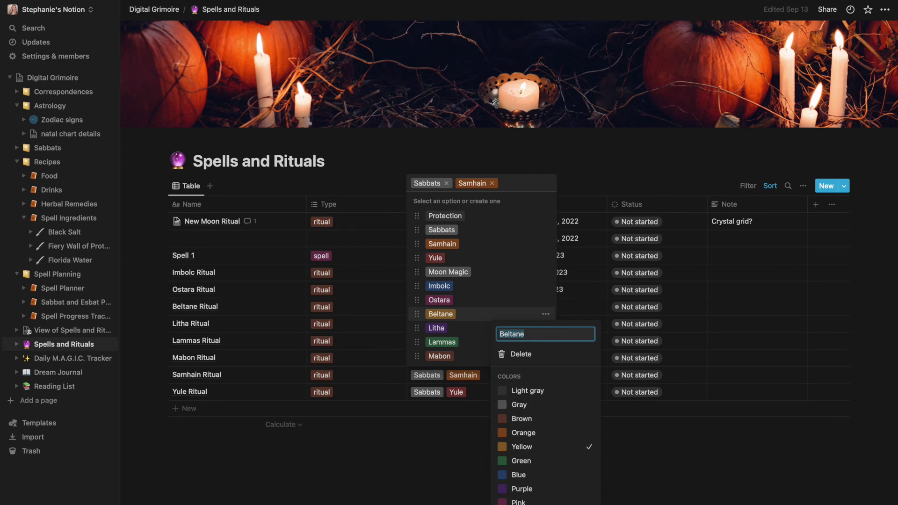
{"action": "left_click", "coordinate": [635, 496]}
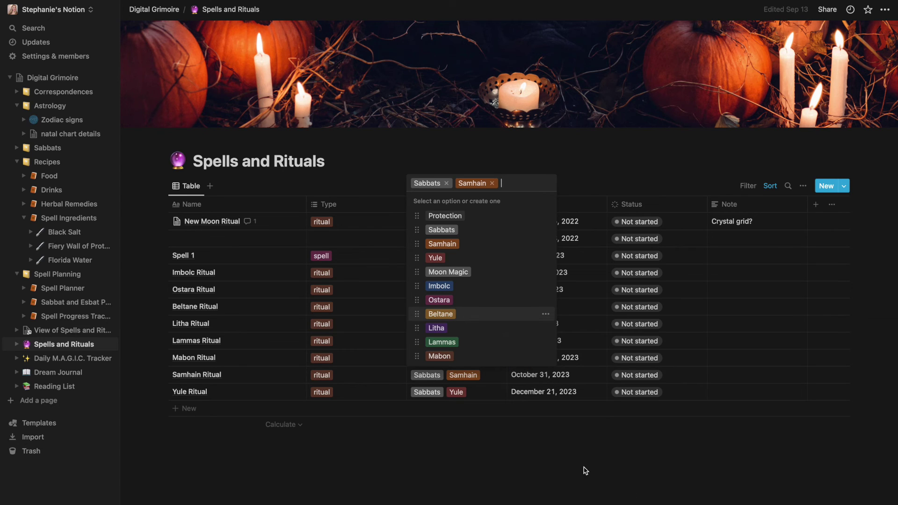
{"action": "key", "text": "Escape"}
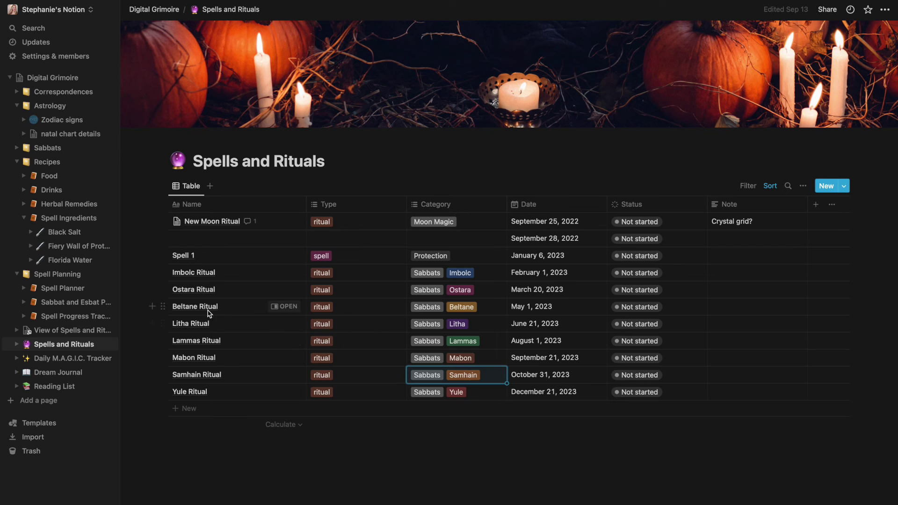
- Preview the Beltane Ritual entry's properties and view the Daily M.A.G.I.C. Tracker page
{"action": "left_click", "coordinate": [282, 307]}
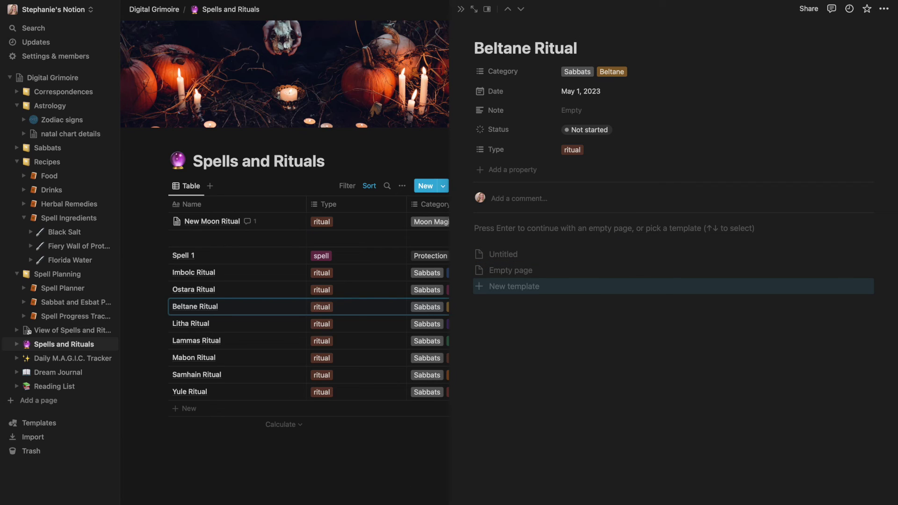
{"action": "left_click", "coordinate": [319, 499]}
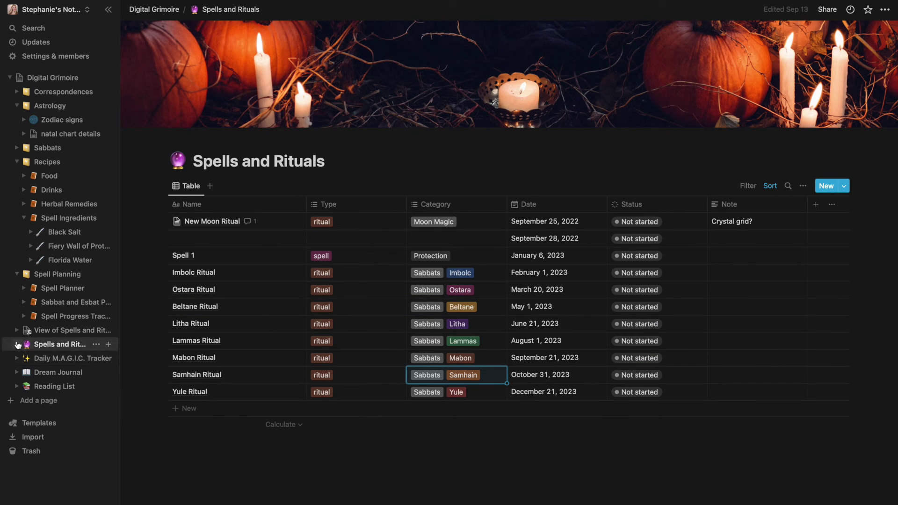
{"action": "left_click", "coordinate": [49, 359]}
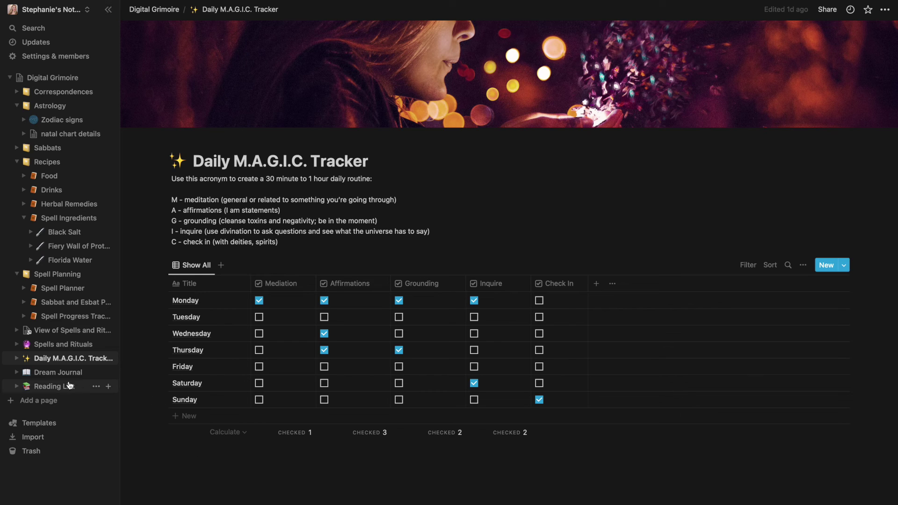
- Open the Dream Journal page and add a blank entry to its calendar on September 20, 2022
{"action": "left_click", "coordinate": [58, 373]}
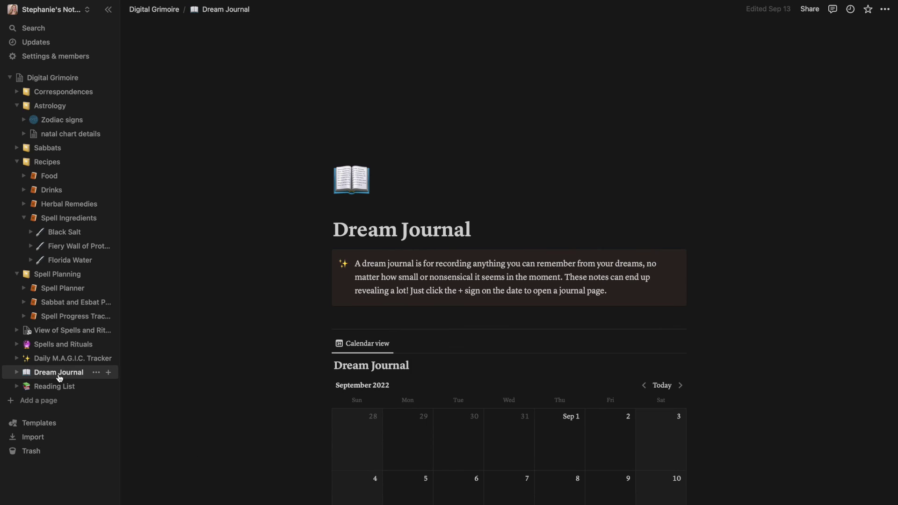
{"action": "scroll", "coordinate": [272, 360], "scroll_direction": "down", "scroll_amount": 6}
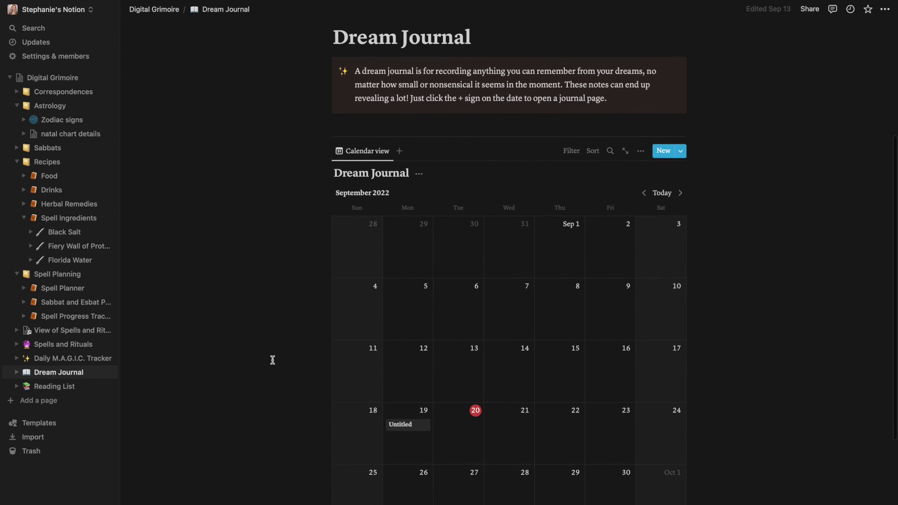
{"action": "scroll", "coordinate": [272, 360], "scroll_direction": "up", "scroll_amount": 8}
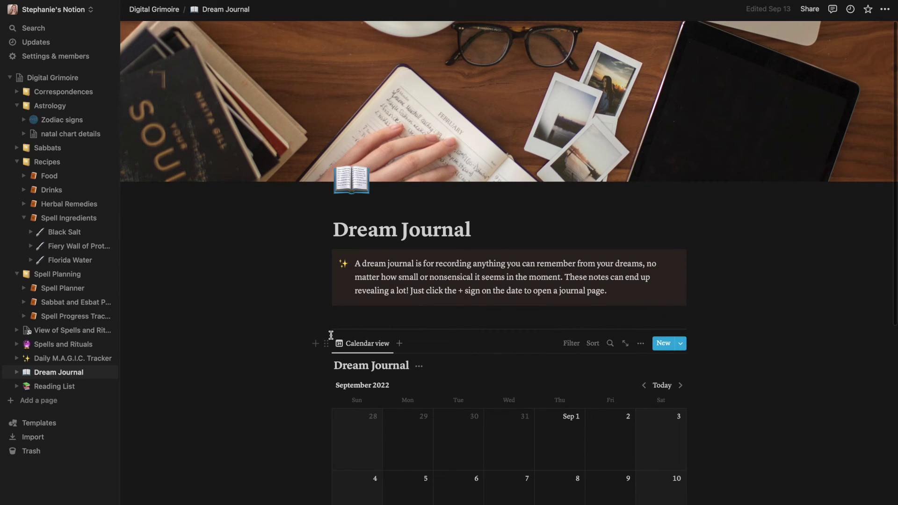
{"action": "scroll", "coordinate": [562, 378], "scroll_direction": "down", "scroll_amount": 3}
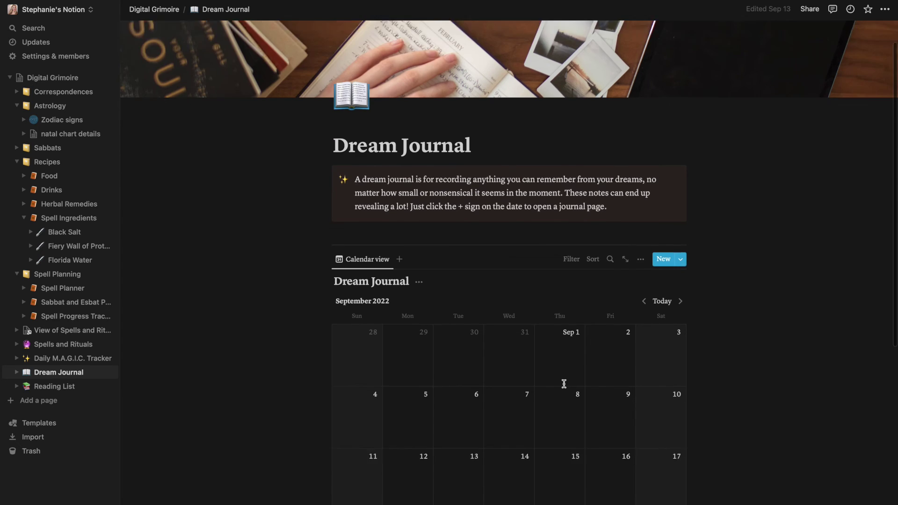
{"action": "scroll", "coordinate": [525, 405], "scroll_direction": "down", "scroll_amount": 2}
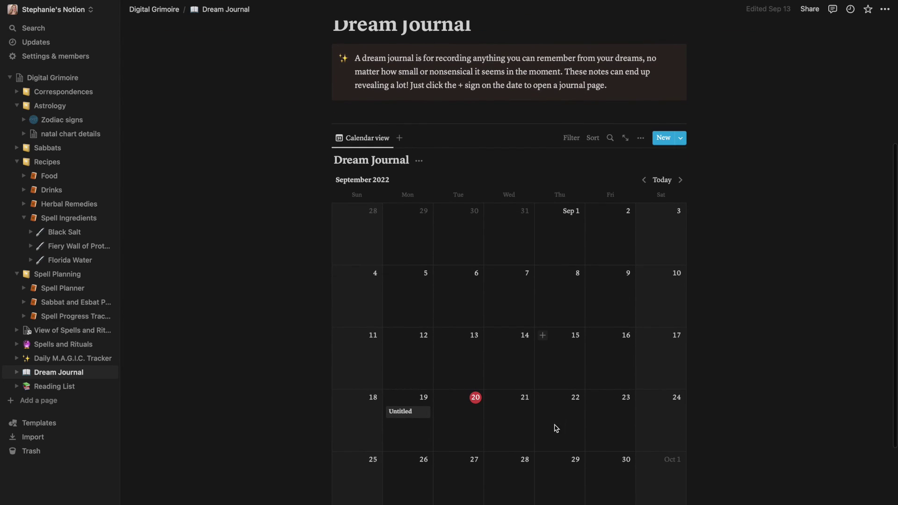
{"action": "left_click", "coordinate": [442, 399]}
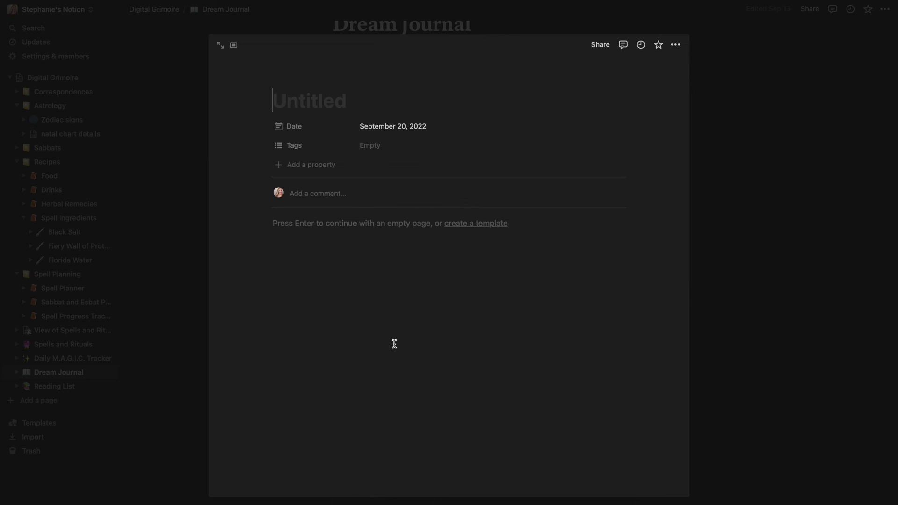
{"action": "left_click", "coordinate": [738, 271]}
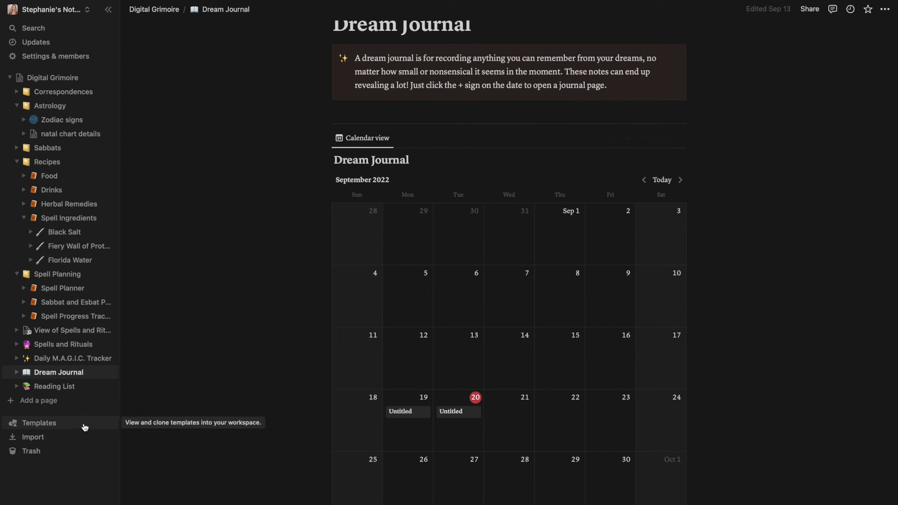
- Open the Reading List page with its subpages expanded and show the Status options for the Witch Wednesdays podcast
{"action": "left_click", "coordinate": [16, 388]}
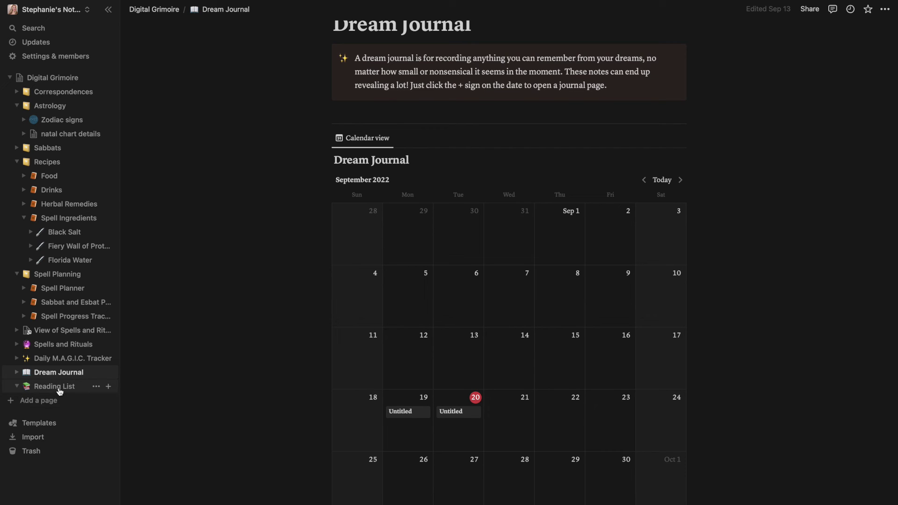
{"action": "left_click", "coordinate": [60, 391]}
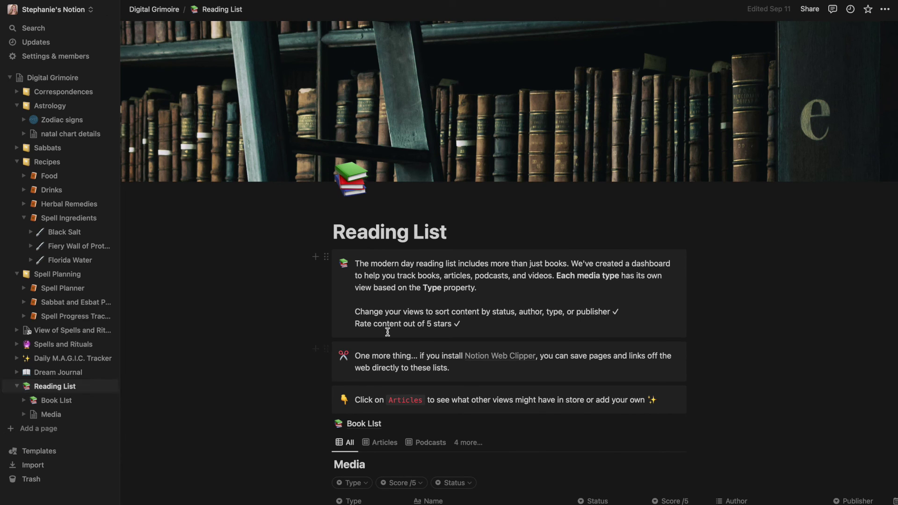
{"action": "scroll", "coordinate": [448, 378], "scroll_direction": "down", "scroll_amount": 5}
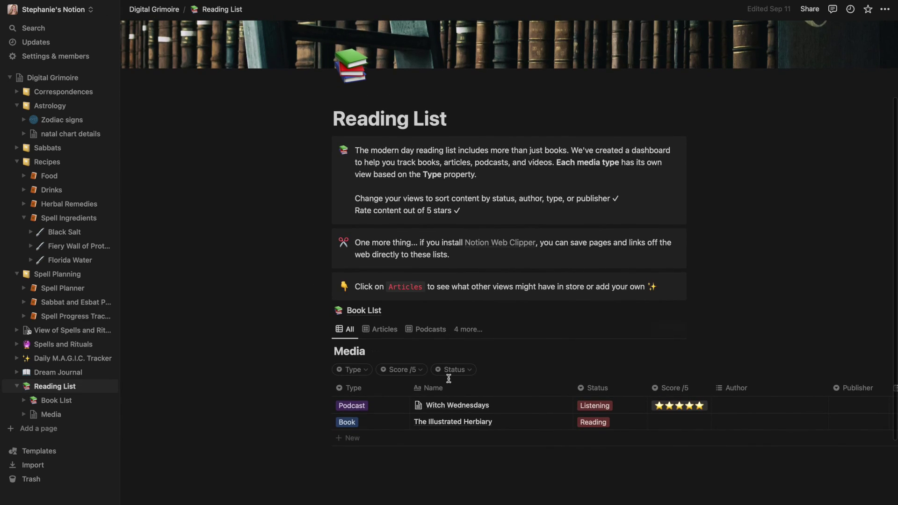
{"action": "scroll", "coordinate": [448, 378], "scroll_direction": "up", "scroll_amount": 5}
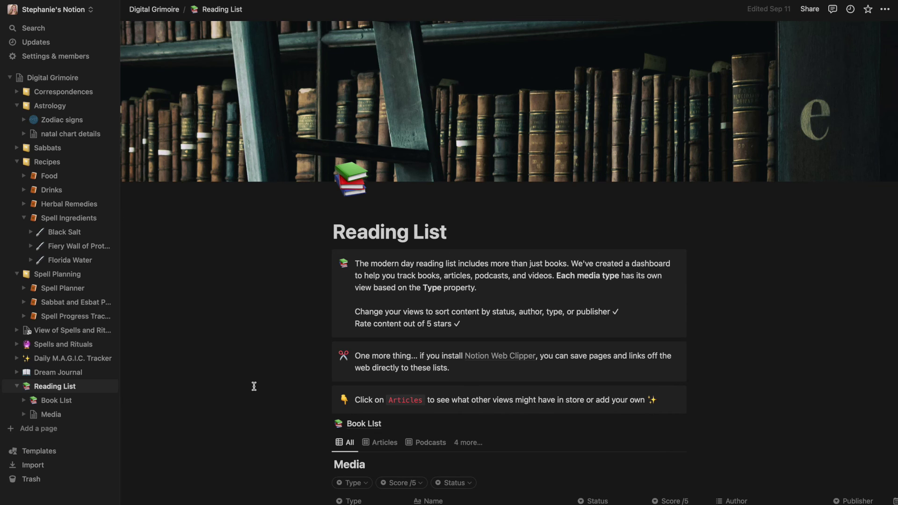
{"action": "scroll", "coordinate": [254, 386], "scroll_direction": "down", "scroll_amount": 3}
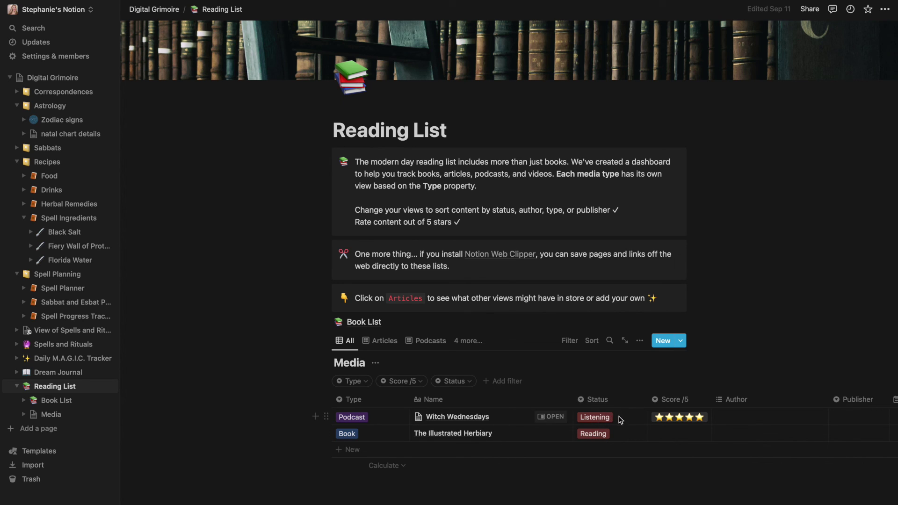
{"action": "left_click", "coordinate": [609, 425]}
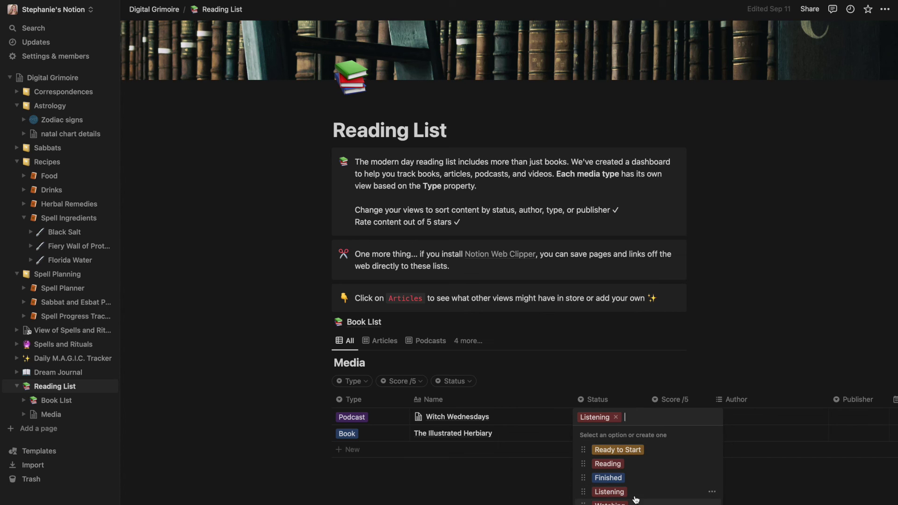
{"action": "mouse_move", "coordinate": [599, 499]}
{"action": "key", "text": "Escape"}
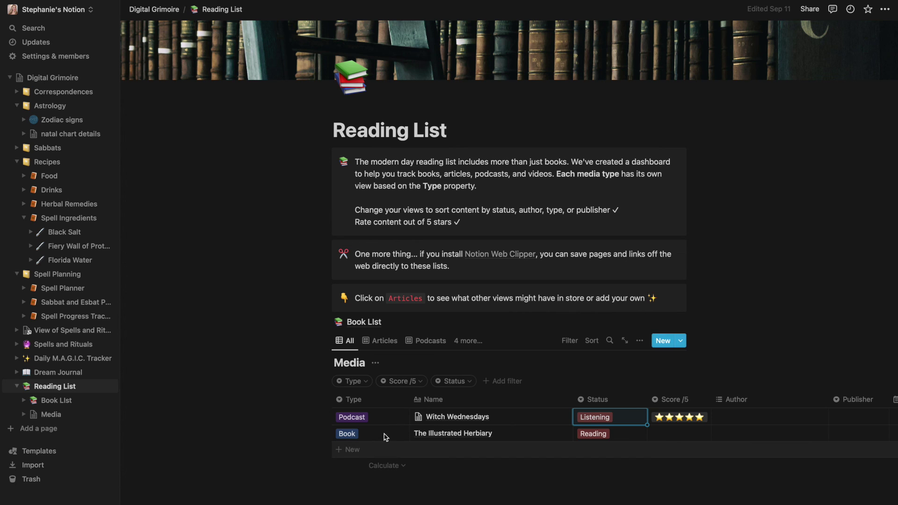
- Examine all columns of the Media table on the Reading List page, through Link and Summary
{"action": "scroll", "coordinate": [696, 442], "scroll_direction": "right", "scroll_amount": 6}
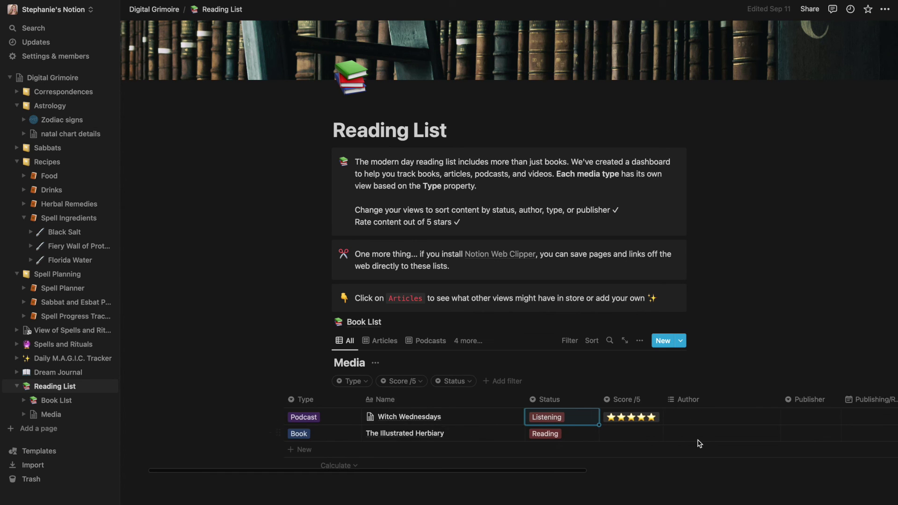
{"action": "scroll", "coordinate": [695, 442], "scroll_direction": "right", "scroll_amount": 5}
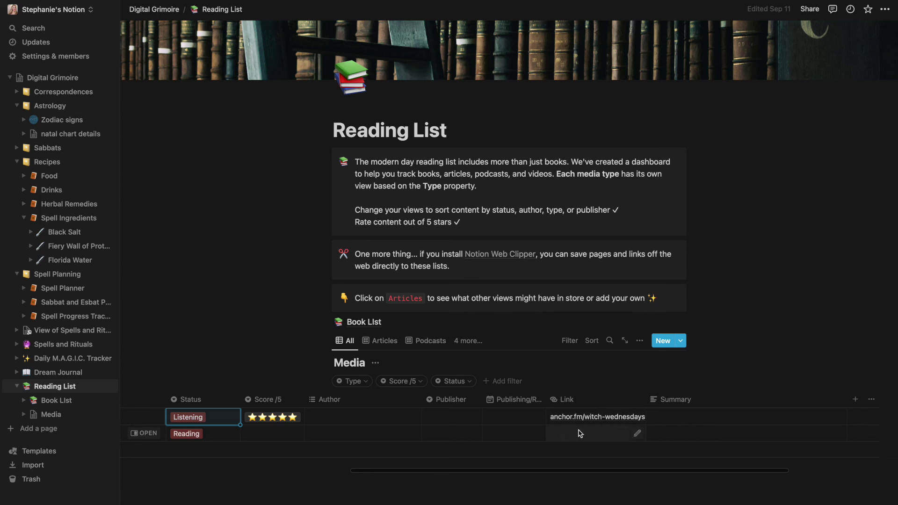
{"action": "scroll", "coordinate": [572, 458], "scroll_direction": "right", "scroll_amount": 1}
{"action": "scroll", "coordinate": [572, 458], "scroll_direction": "right", "scroll_amount": 6}
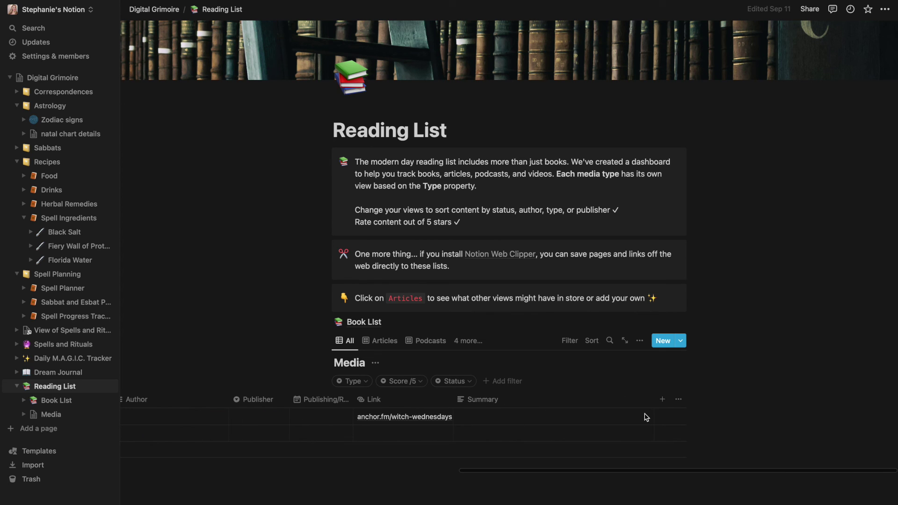
{"action": "scroll", "coordinate": [646, 417], "scroll_direction": "down", "scroll_amount": 1}
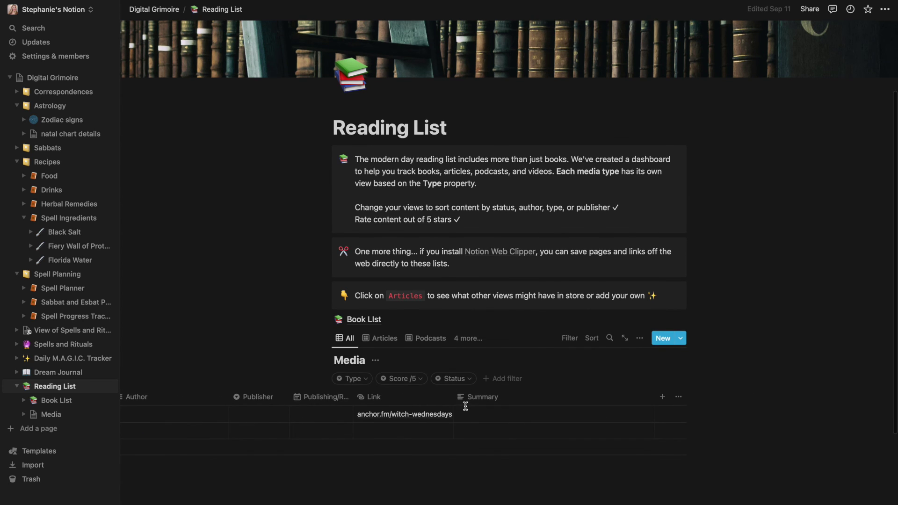
{"action": "scroll", "coordinate": [406, 424], "scroll_direction": "left", "scroll_amount": 7}
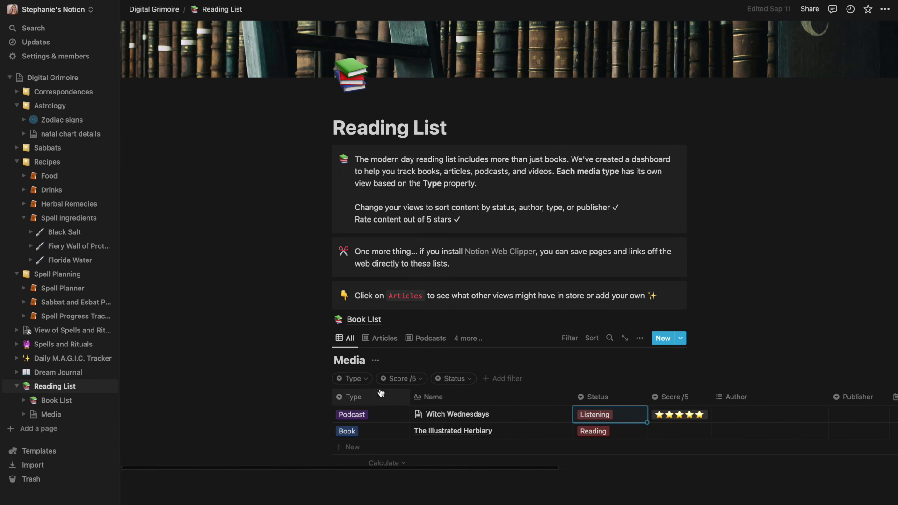
{"action": "scroll", "coordinate": [379, 388], "scroll_direction": "down", "scroll_amount": 2}
{"action": "scroll", "coordinate": [380, 387], "scroll_direction": "down", "scroll_amount": 1}
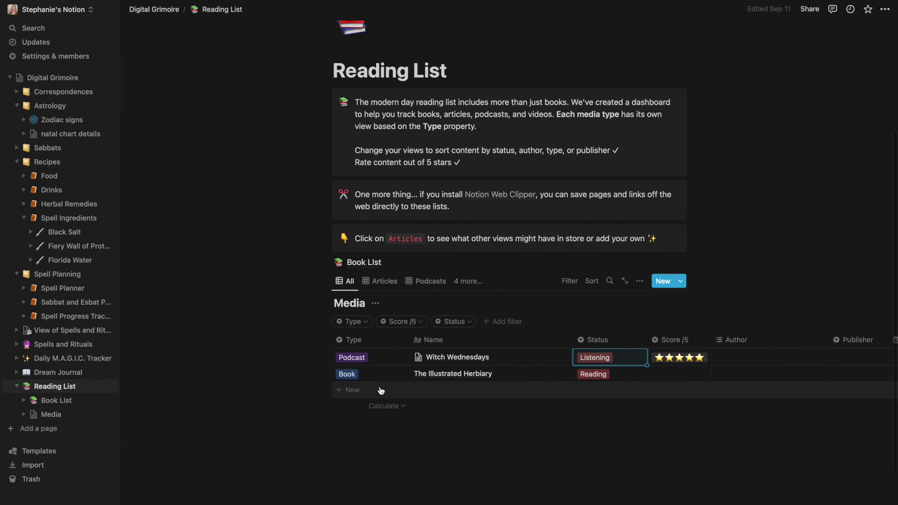
- On the Book List subpage, add an empty web bookmark under Want to Read and move the Bohemian Magick bookmark into the Read column
{"action": "left_click", "coordinate": [63, 403]}
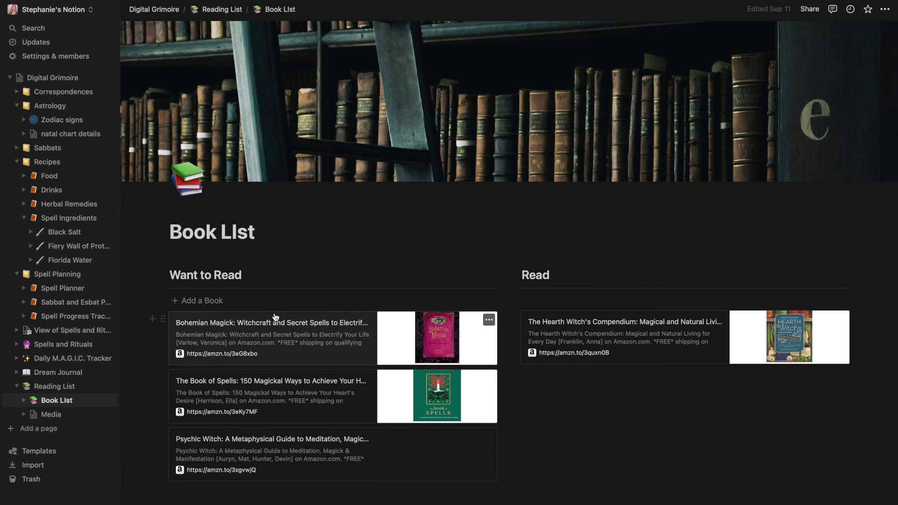
{"action": "left_click", "coordinate": [178, 305]}
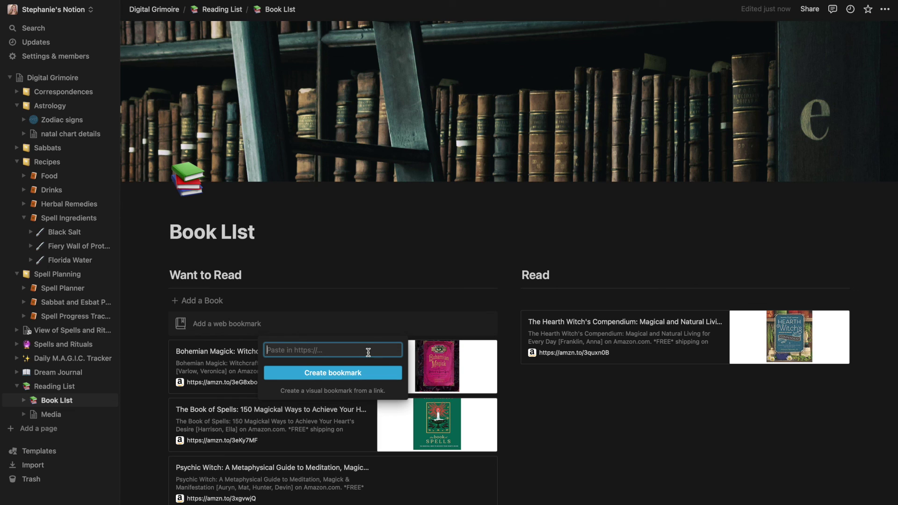
{"action": "left_click", "coordinate": [506, 465]}
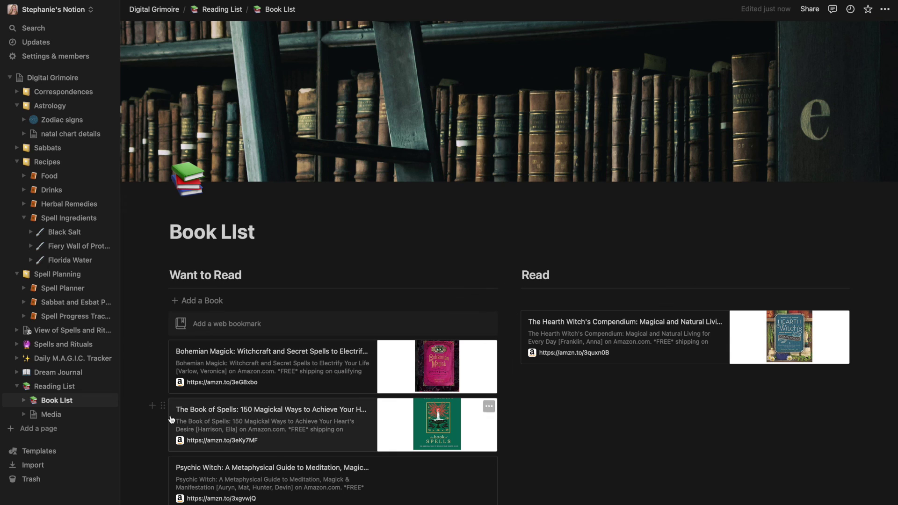
{"action": "left_click_drag", "start_coordinate": [163, 348], "coordinate": [558, 381]}
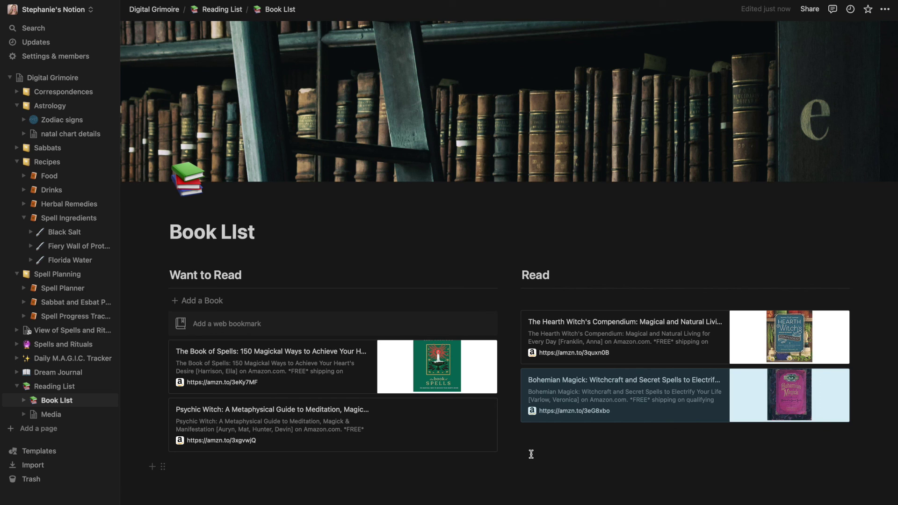
{"action": "scroll", "coordinate": [517, 407], "scroll_direction": "down", "scroll_amount": 3}
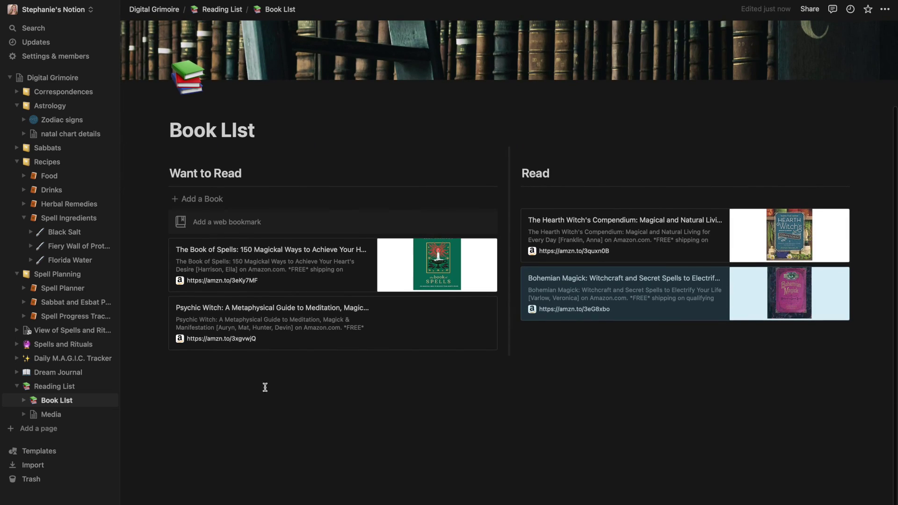
- Revisit the Reading List page's Media table, and correct the capitalization of its books subpage title to Book List
{"action": "left_click", "coordinate": [55, 386]}
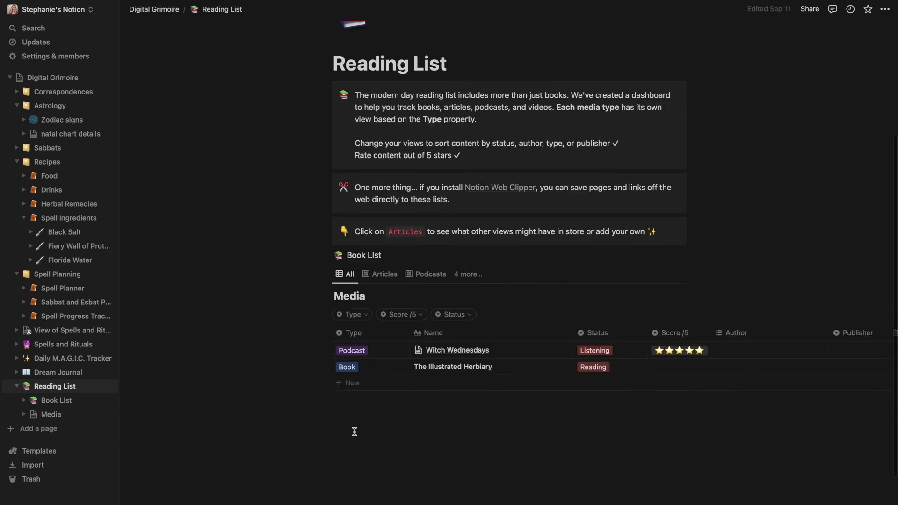
{"action": "scroll", "coordinate": [354, 431], "scroll_direction": "down", "scroll_amount": 2}
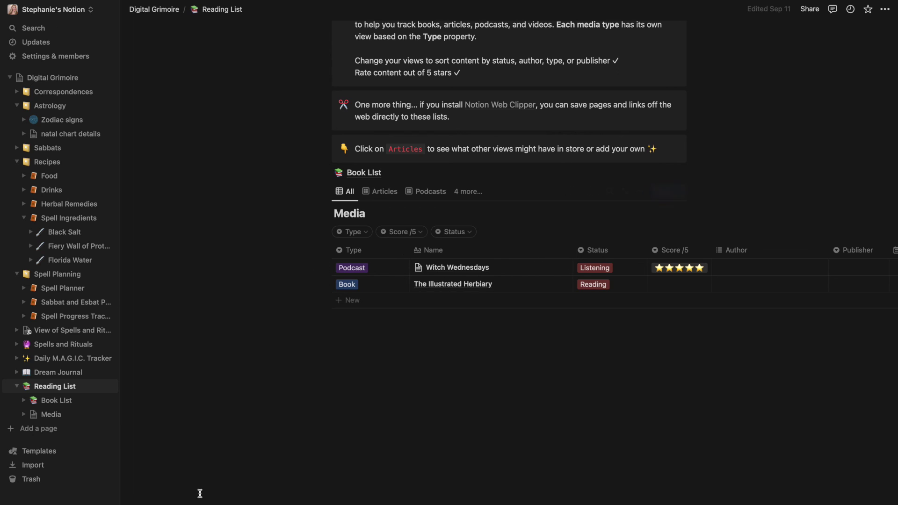
{"action": "left_click", "coordinate": [59, 401]}
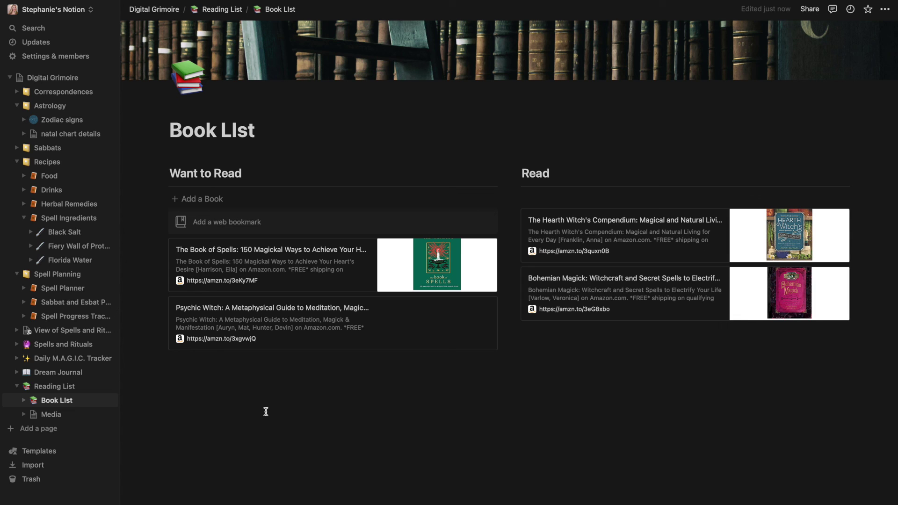
{"action": "left_click", "coordinate": [242, 131]}
{"action": "key", "text": "BackSpace"}
{"action": "type", "text": "l"}
{"action": "left_click", "coordinate": [393, 417]}
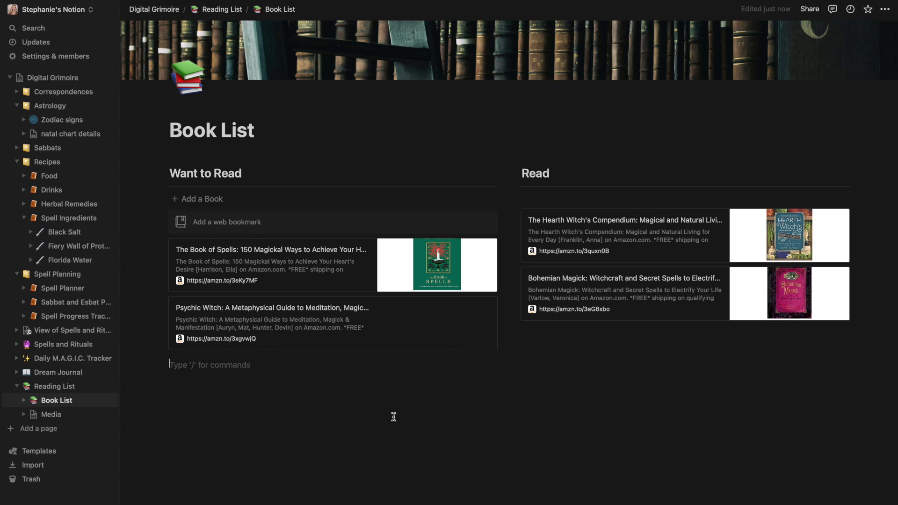
- Return to the Digital Grimoire main page, hide the sidebar and look through the page to the Spells and Rituals calendar
{"action": "left_click", "coordinate": [58, 79]}
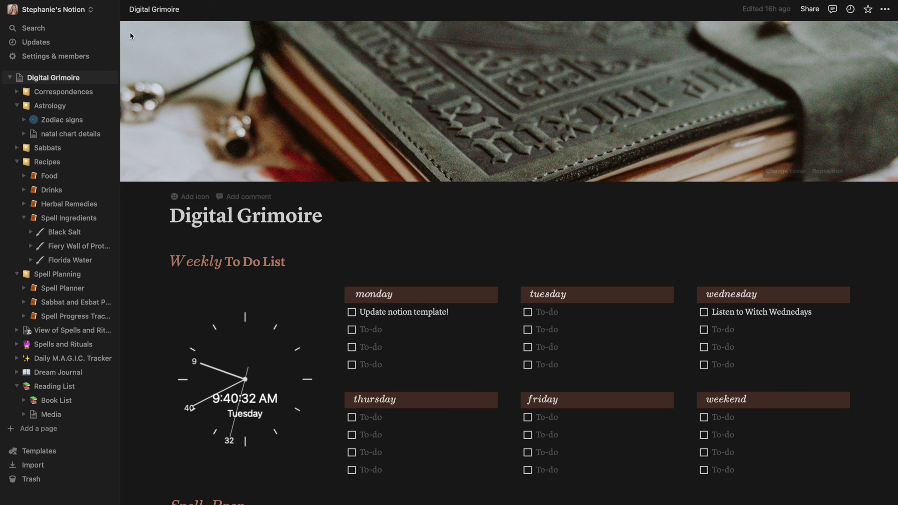
{"action": "left_click", "coordinate": [110, 11]}
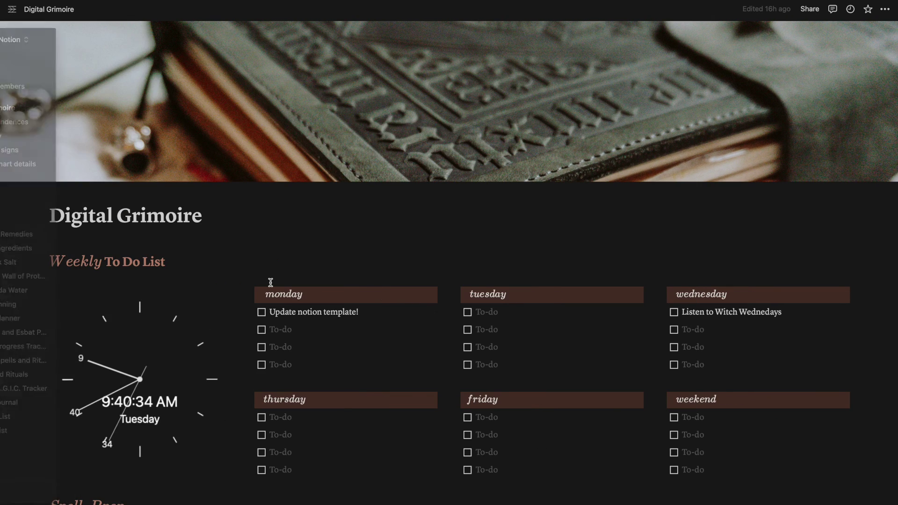
{"action": "scroll", "coordinate": [270, 284], "scroll_direction": "down", "scroll_amount": 6}
{"action": "scroll", "coordinate": [270, 282], "scroll_direction": "down", "scroll_amount": 15}
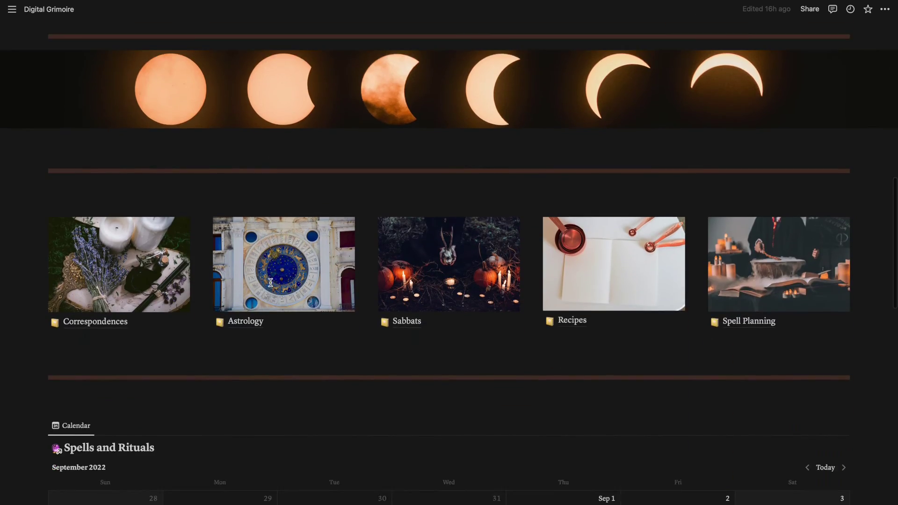
- Check the block actions available for the embedded Witch's Windowsill Ambience video beside Witch Goals, then close them without choosing any
{"action": "scroll", "coordinate": [271, 283], "scroll_direction": "down", "scroll_amount": 10}
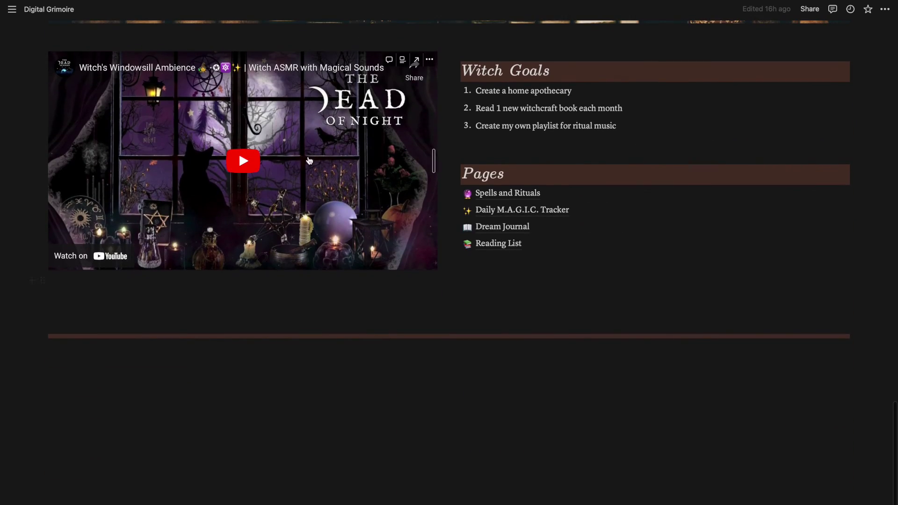
{"action": "left_click", "coordinate": [432, 63]}
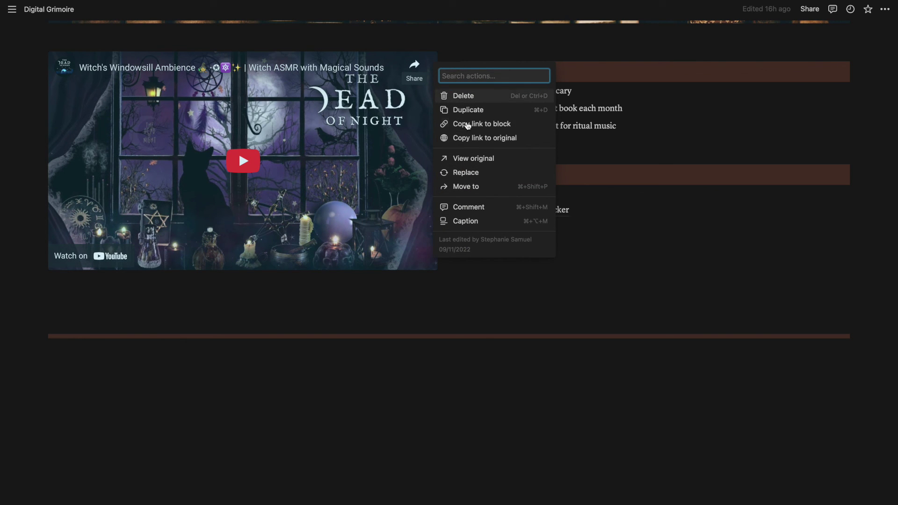
{"action": "left_click", "coordinate": [514, 307]}
- Look back over the Digital Grimoire page, from the Spells and Rituals calendar up to the Weekly To Do List and Spell Prep
{"action": "scroll", "coordinate": [514, 303], "scroll_direction": "up", "scroll_amount": 3}
{"action": "scroll", "coordinate": [514, 303], "scroll_direction": "up", "scroll_amount": 20}
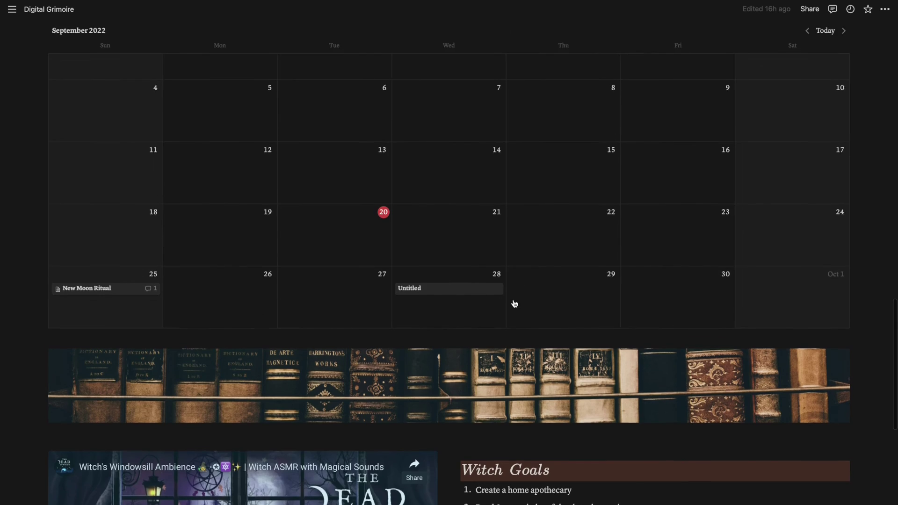
{"action": "scroll", "coordinate": [515, 303], "scroll_direction": "up", "scroll_amount": 8}
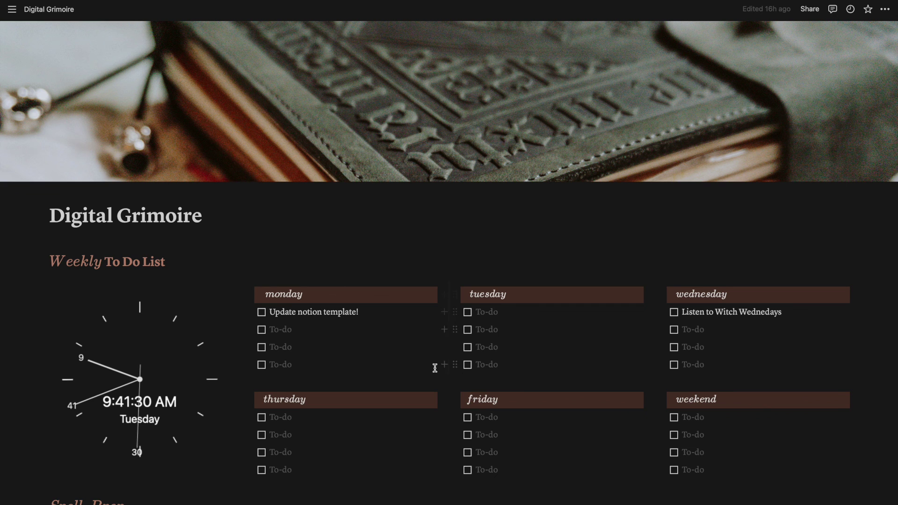
{"action": "scroll", "coordinate": [434, 368], "scroll_direction": "down", "scroll_amount": 6}
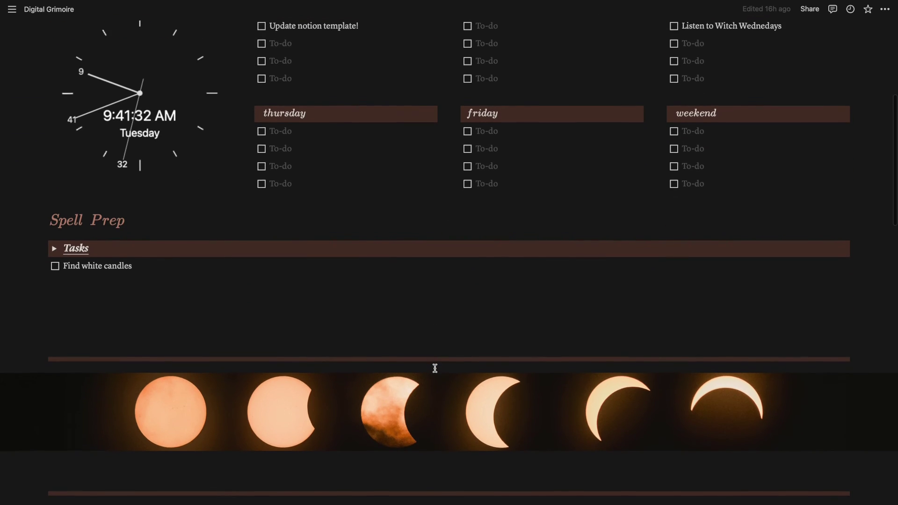
{"action": "scroll", "coordinate": [435, 368], "scroll_direction": "up", "scroll_amount": 6}
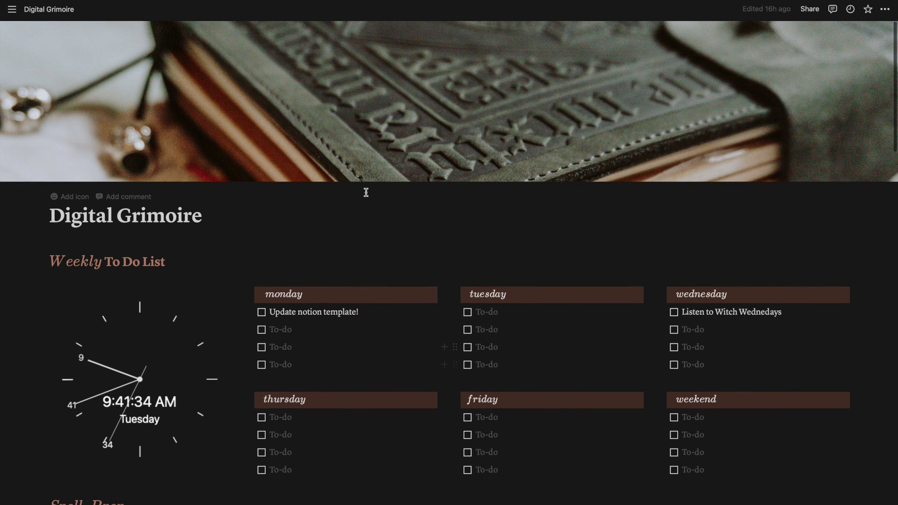